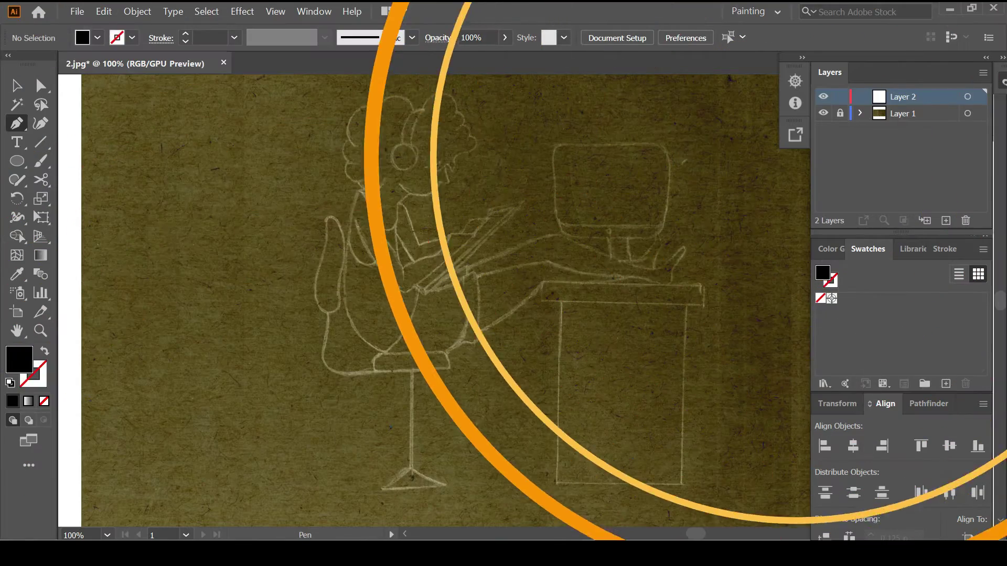
Step: Draw an ellipse circle over the headphone ear cup
{"action": "scroll", "coordinate": [435, 300], "scroll_direction": "up", "scroll_amount": 3}
{"action": "key", "text": "l"}
{"action": "left_click_drag", "start_coordinate": [397, 186], "coordinate": [439, 229]}
{"action": "key", "text": "v"}
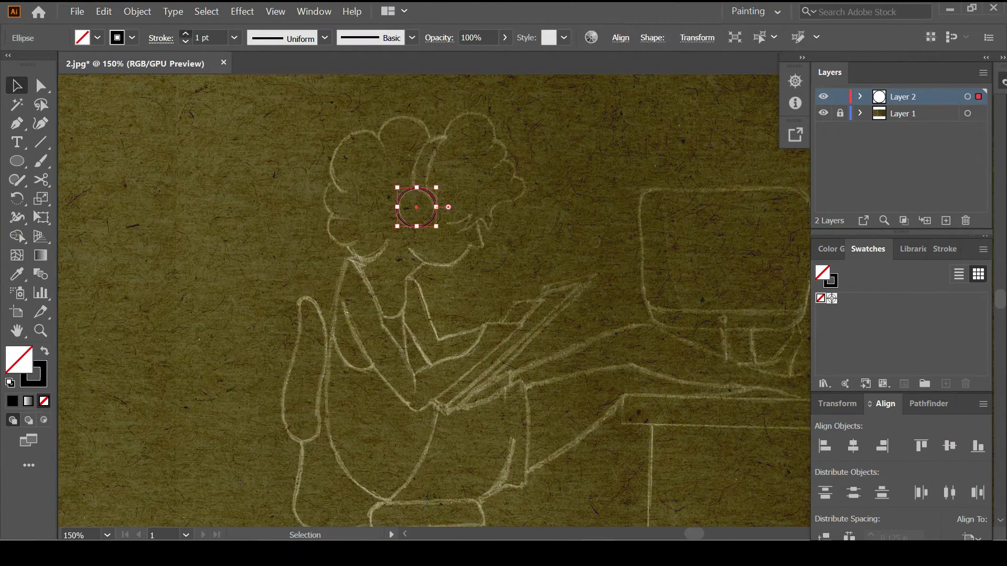
Step: Trace the curly hair with six overlapping curl circles from left curls to top and right
{"action": "mouse_move", "coordinate": [362, 166]}
{"action": "left_mouse_down"}
{"action": "mouse_move", "coordinate": [396, 199]}
{"action": "mouse_move", "coordinate": [356, 227]}
{"action": "mouse_move", "coordinate": [363, 243]}
{"action": "left_mouse_up"}
{"action": "left_click_drag", "start_coordinate": [379, 117], "coordinate": [432, 170]}
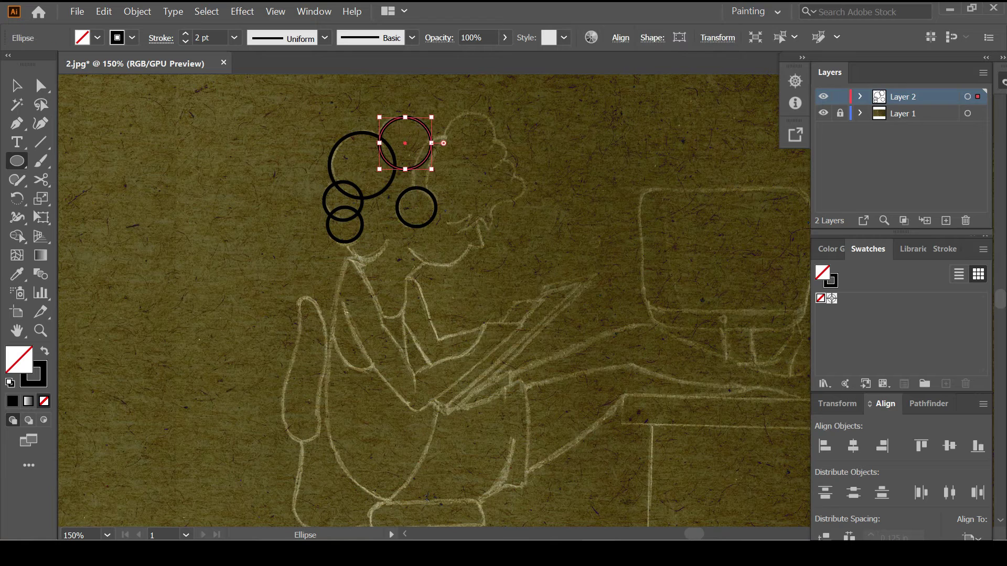
{"action": "left_click_drag", "start_coordinate": [421, 135], "coordinate": [458, 175]}
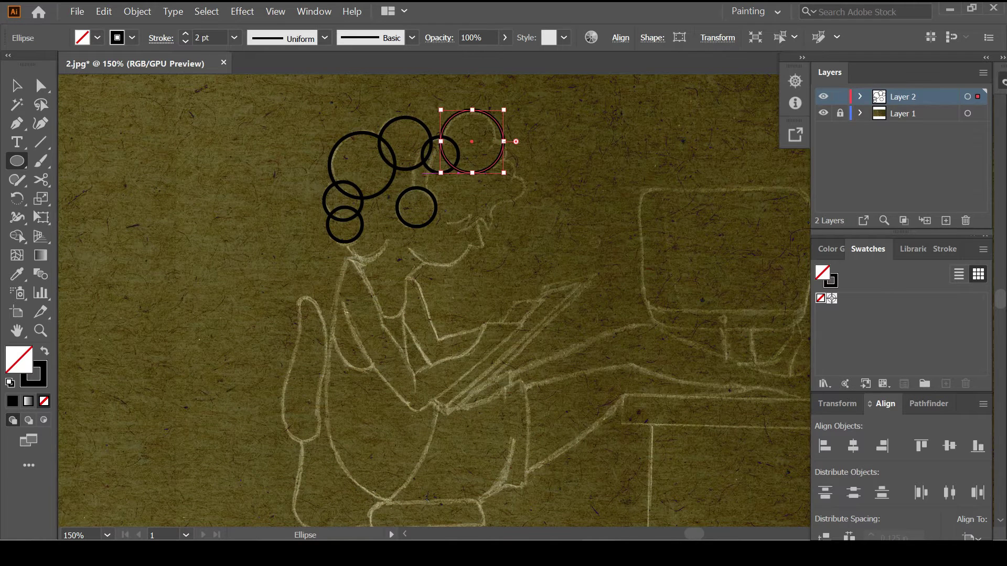
{"action": "left_click_drag", "start_coordinate": [441, 114], "coordinate": [504, 177]}
{"action": "left_click_drag", "start_coordinate": [483, 142], "coordinate": [514, 190]}
{"action": "left_click_drag", "start_coordinate": [347, 225], "coordinate": [384, 261]}
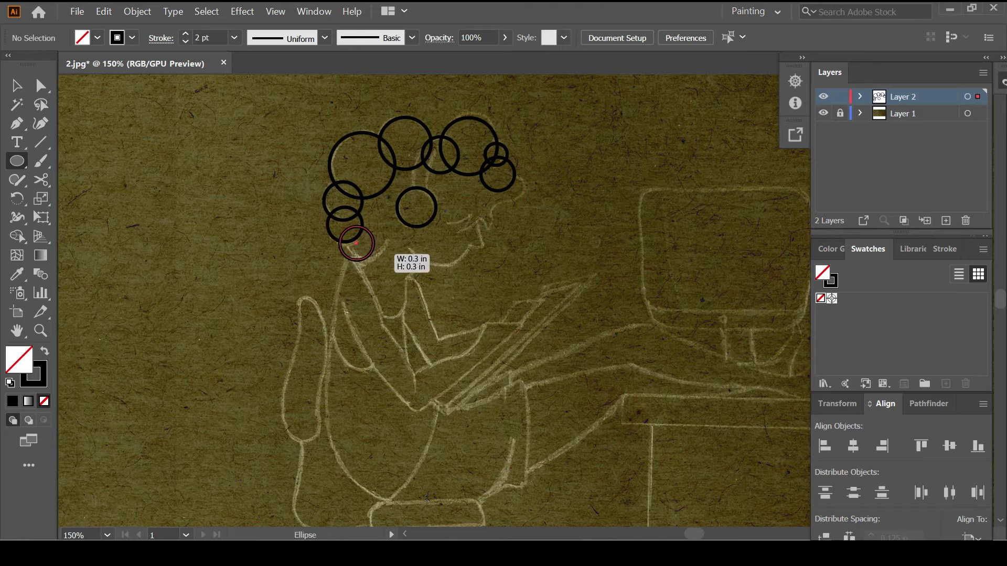
Step: Merge all the hair circles into one outline with the Shape Builder
{"action": "key", "text": "ctrl+a"}
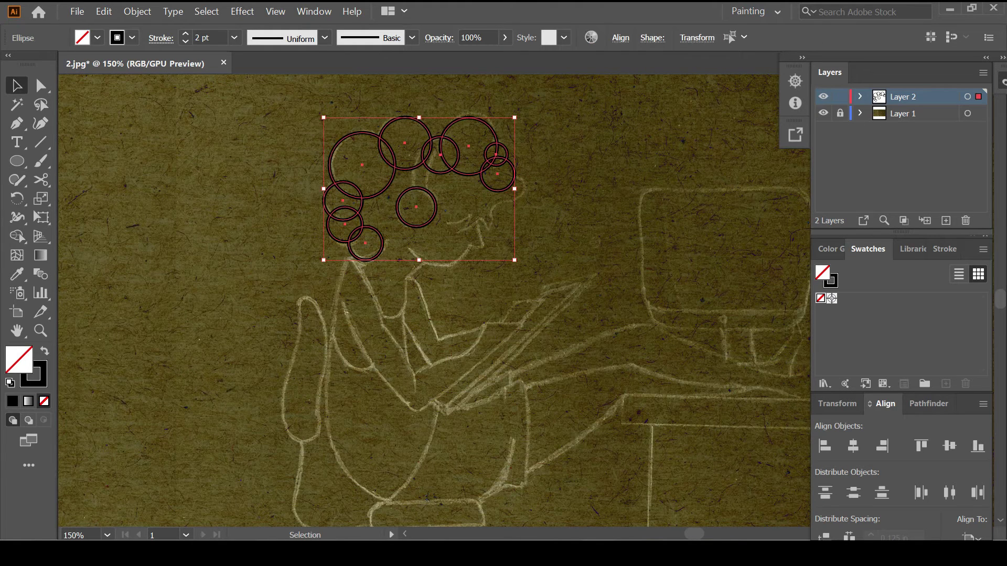
{"action": "key", "text": "shift+m"}
{"action": "left_click_drag", "start_coordinate": [361, 165], "coordinate": [341, 231]}
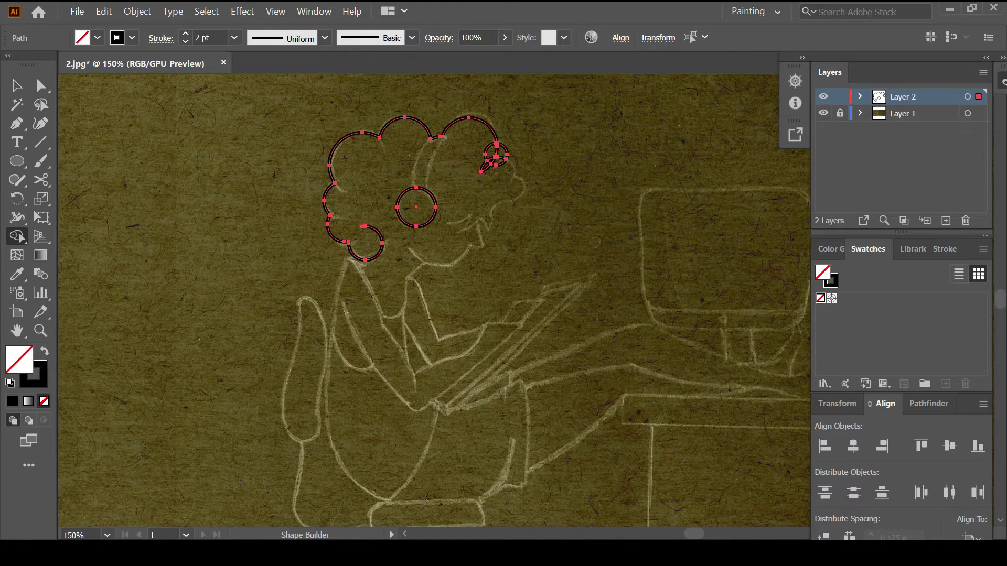
{"action": "scroll", "coordinate": [499, 159], "scroll_direction": "up", "scroll_amount": 4}
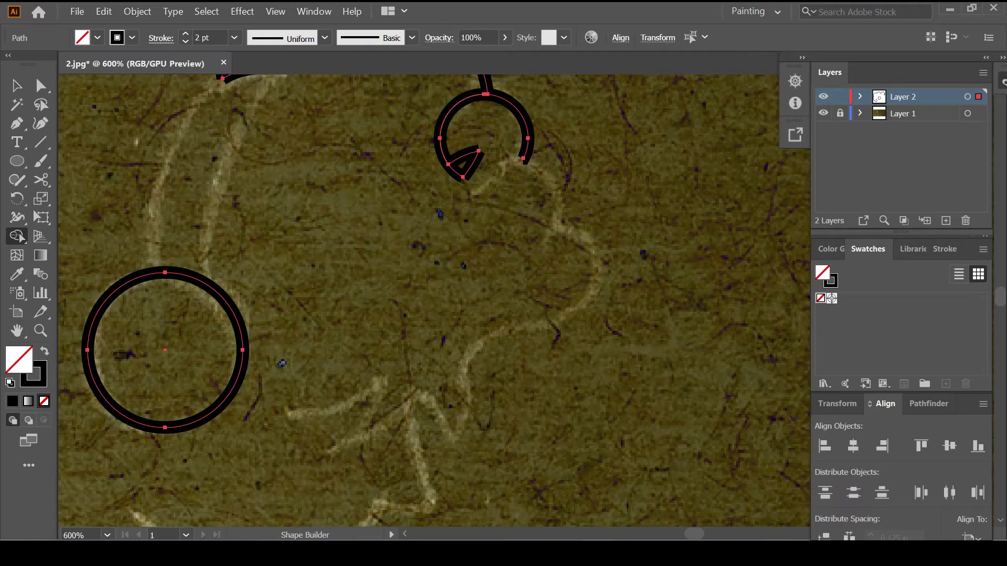
{"action": "scroll", "coordinate": [462, 168], "scroll_direction": "down", "scroll_amount": 4}
{"action": "scroll", "coordinate": [315, 246], "scroll_direction": "up", "scroll_amount": 5}
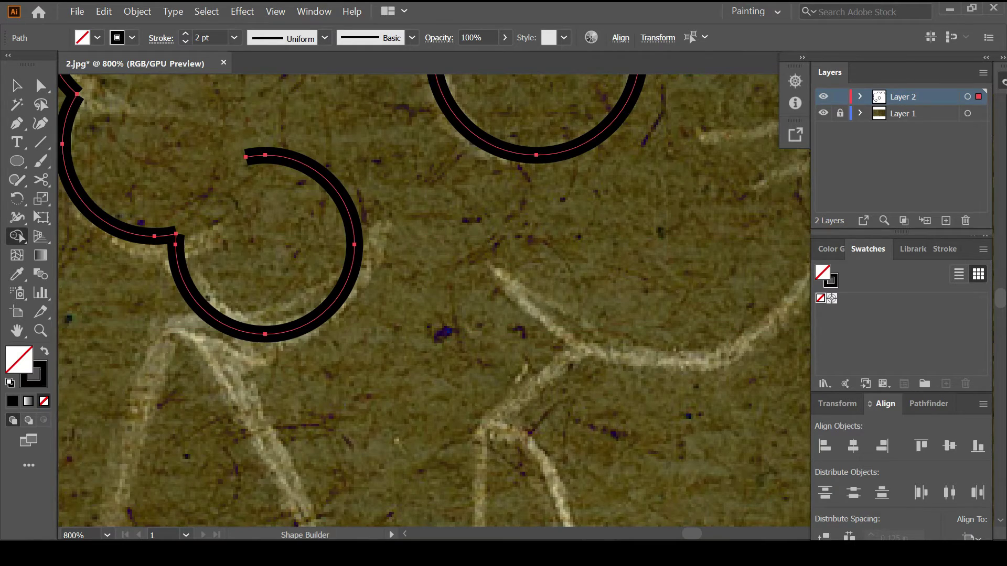
Step: Delete the unwanted arc from the merged hair outline, leaving it open at the bottom
{"action": "left_click", "coordinate": [41, 85]}
{"action": "left_click", "coordinate": [325, 181]}
{"action": "key", "text": "Delete"}
{"action": "scroll", "coordinate": [434, 301], "scroll_direction": "down", "scroll_amount": 5}
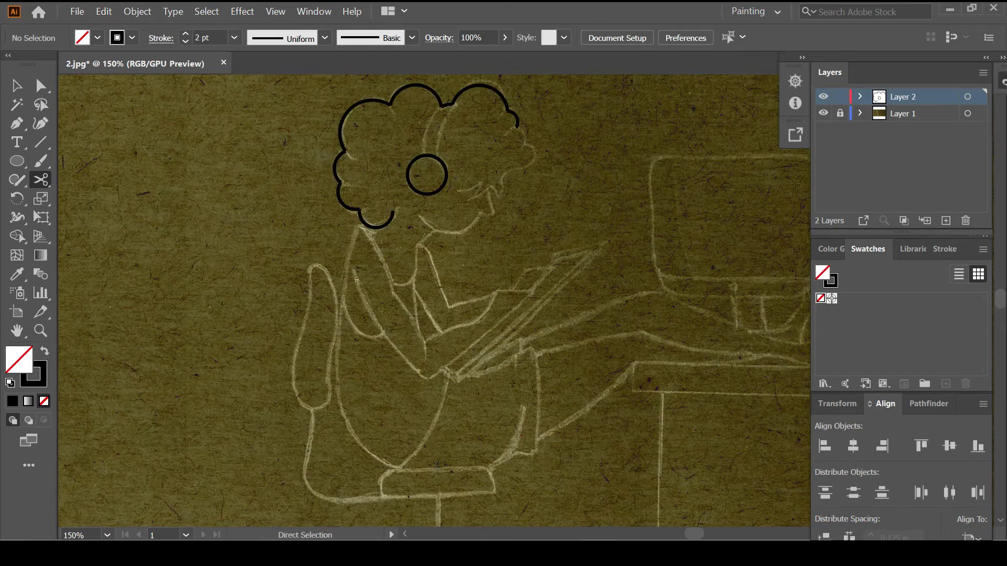
{"action": "key", "text": "v"}
{"action": "key", "text": "ctrl+shift+a"}
{"action": "scroll", "coordinate": [533, 117], "scroll_direction": "up", "scroll_amount": 4}
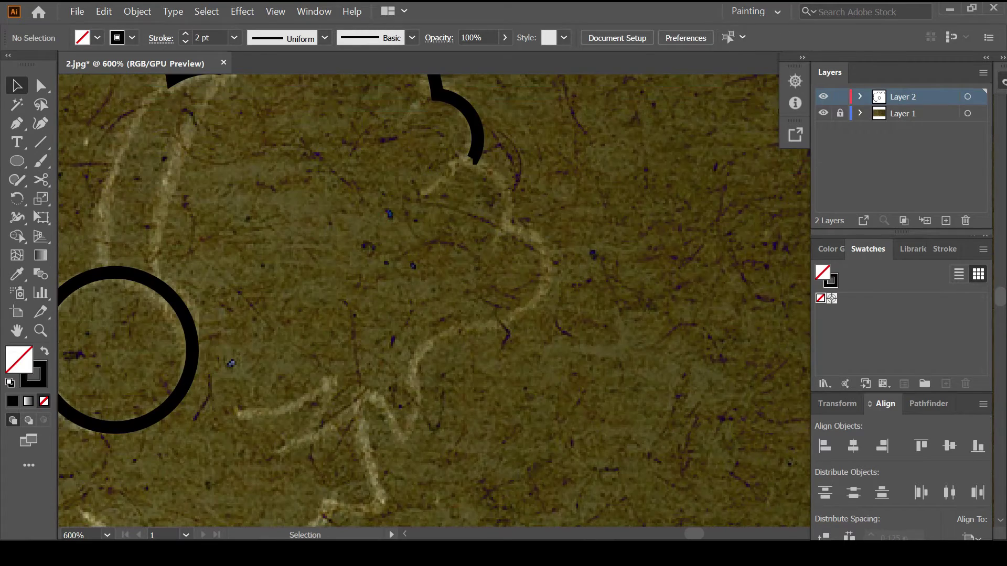
Step: Draw three more curl circles down the hair's right side
{"action": "left_click_drag", "start_coordinate": [409, 162], "coordinate": [512, 263]}
{"action": "key", "text": "ctrl+shift+a"}
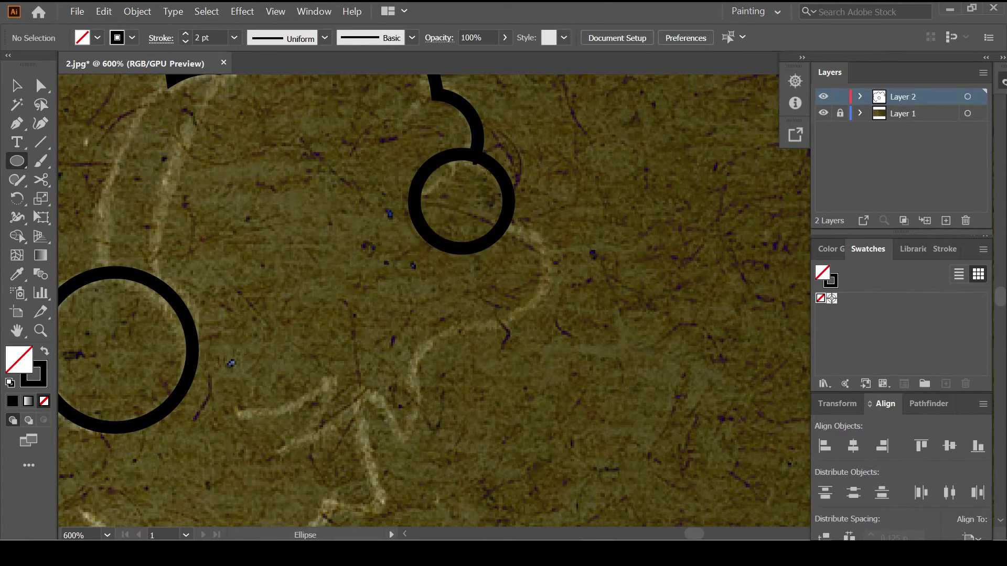
{"action": "left_click", "coordinate": [437, 290]}
{"action": "key", "text": "Escape"}
{"action": "mouse_move", "coordinate": [438, 290]}
{"action": "left_mouse_down"}
{"action": "mouse_move", "coordinate": [501, 290]}
{"action": "mouse_move", "coordinate": [547, 272]}
{"action": "left_mouse_up"}
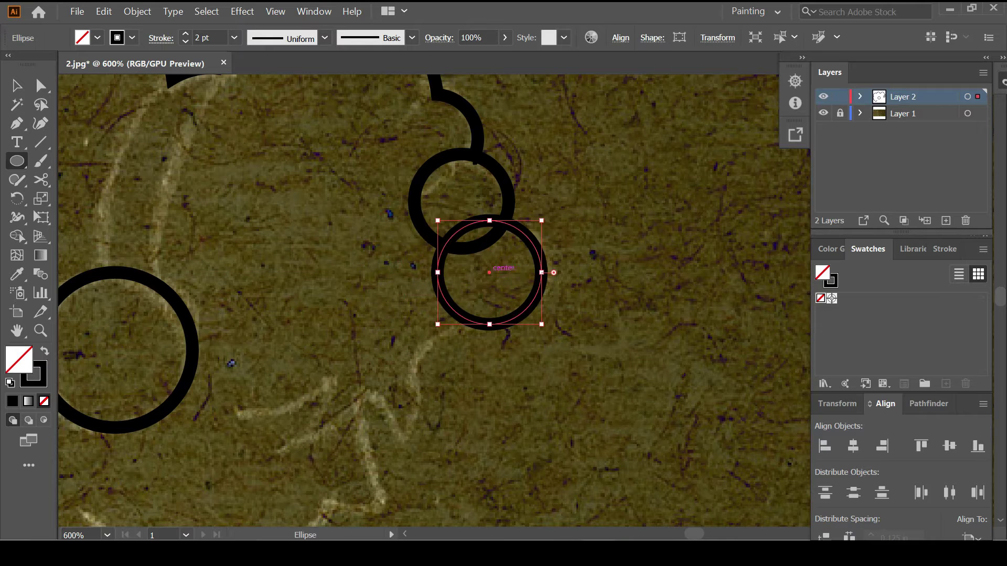
{"action": "left_click_drag", "start_coordinate": [450, 367], "coordinate": [478, 377]}
{"action": "key", "text": "ctrl+shift+a"}
{"action": "scroll", "coordinate": [583, 374], "scroll_direction": "down", "scroll_amount": 2}
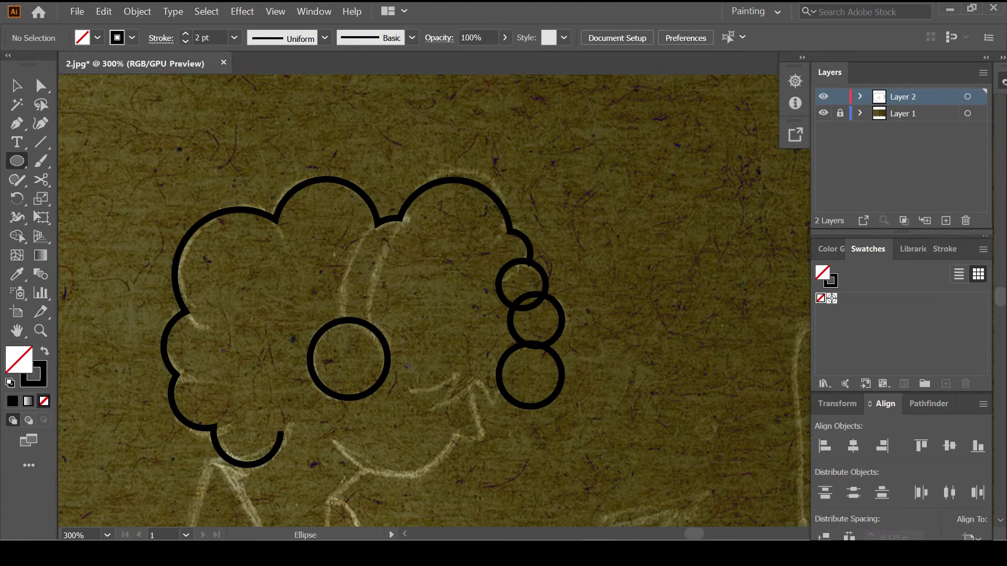
Step: Merge the upper right curl circle into the hair outline with Shape Builder
{"action": "key", "text": "ctrl+a"}
{"action": "key", "text": "shift+m"}
{"action": "scroll", "coordinate": [515, 300], "scroll_direction": "up", "scroll_amount": 2}
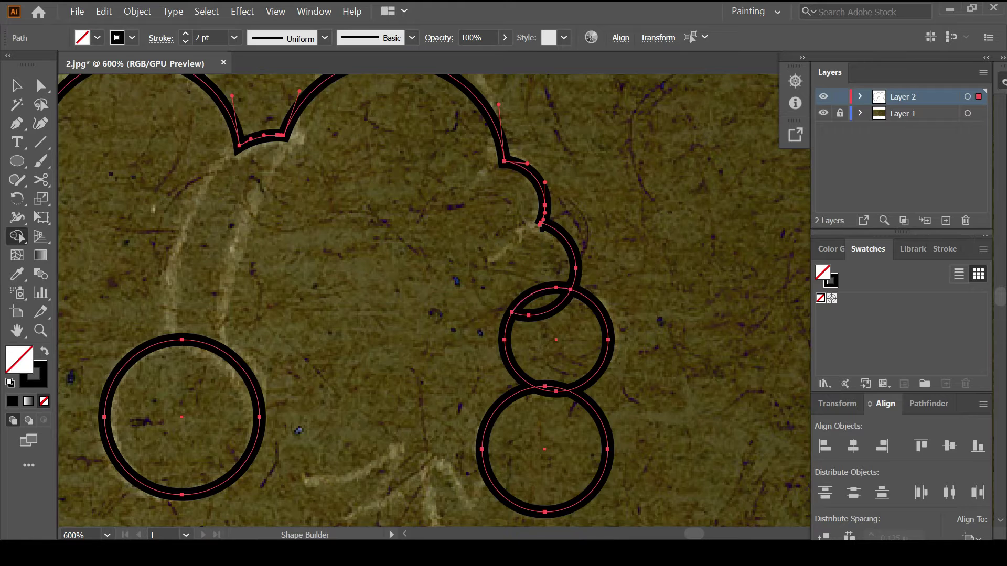
{"action": "left_click", "coordinate": [569, 338]}
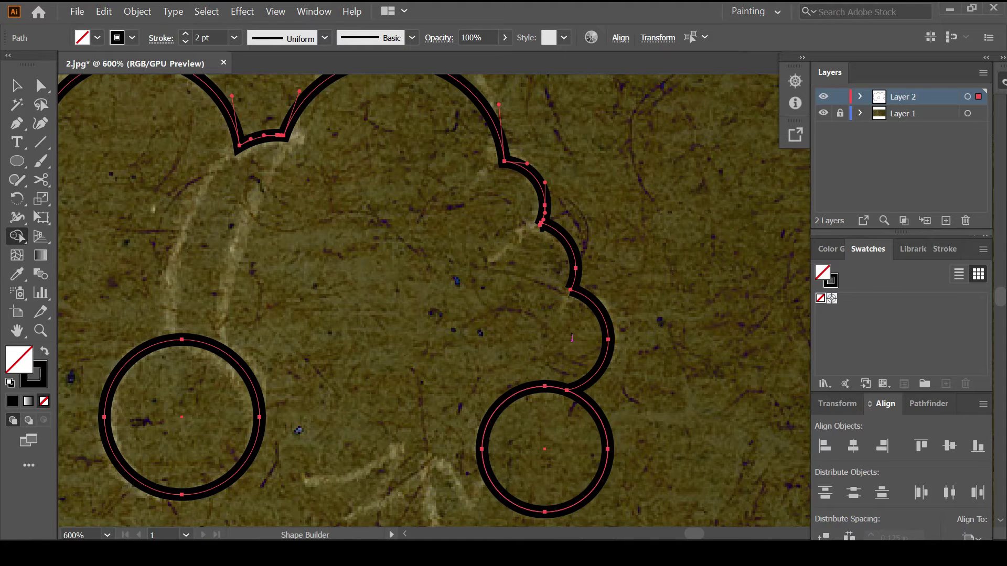
{"action": "scroll", "coordinate": [572, 338], "scroll_direction": "down", "scroll_amount": 2}
Step: Delete the bottom of the lowest curl circle and join its arc onto the hair outline
{"action": "key", "text": "a"}
{"action": "left_click", "coordinate": [545, 449]}
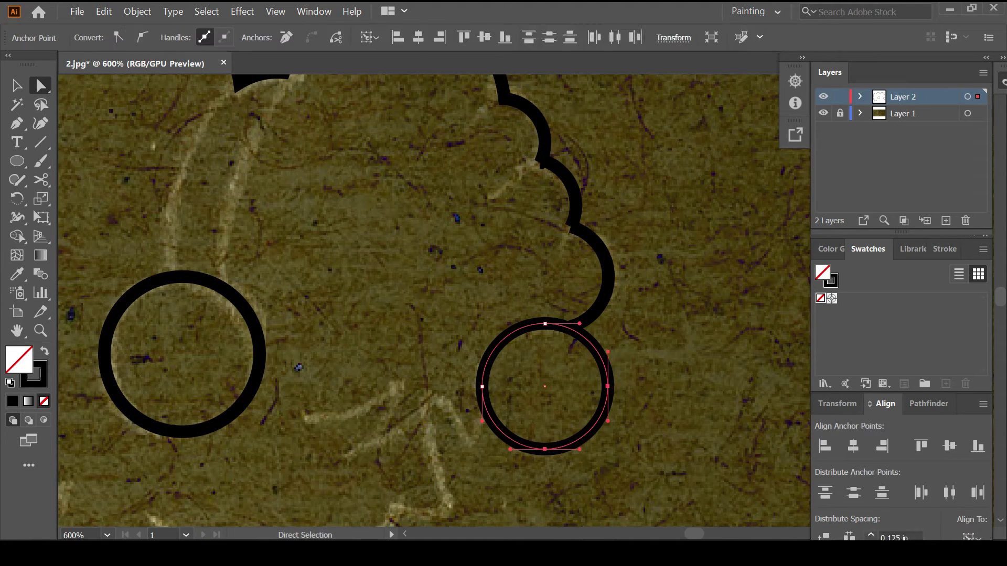
{"action": "key", "text": "Delete"}
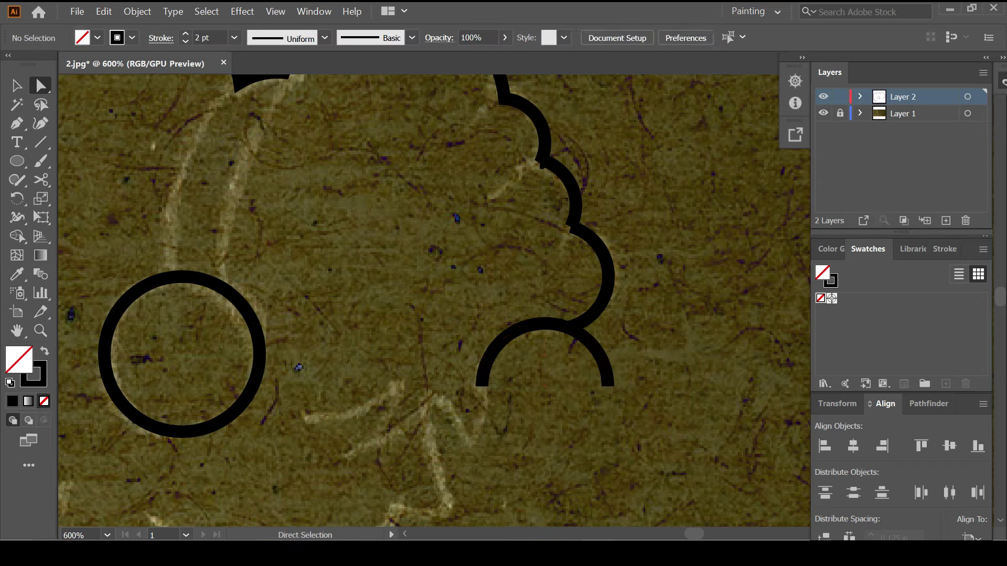
{"action": "left_click", "coordinate": [18, 237]}
{"action": "left_click", "coordinate": [582, 352], "text": "alt"}
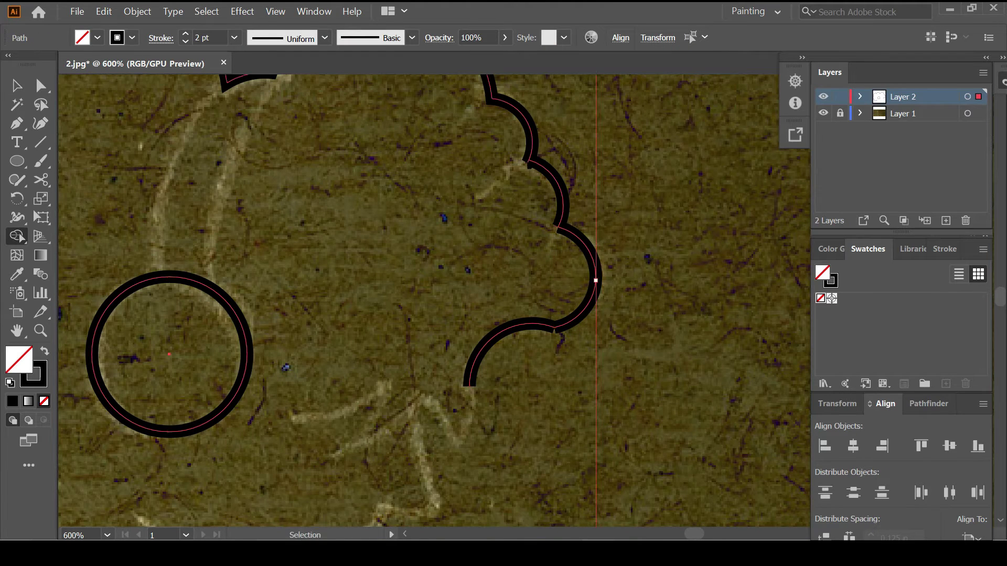
{"action": "right_click", "coordinate": [592, 334]}
{"action": "key", "text": "Escape"}
{"action": "key", "text": "v"}
Step: Select the hair outline, open its context options, and zoom back out
{"action": "key", "text": "ctrl+shift+a"}
{"action": "left_click", "coordinate": [596, 274]}
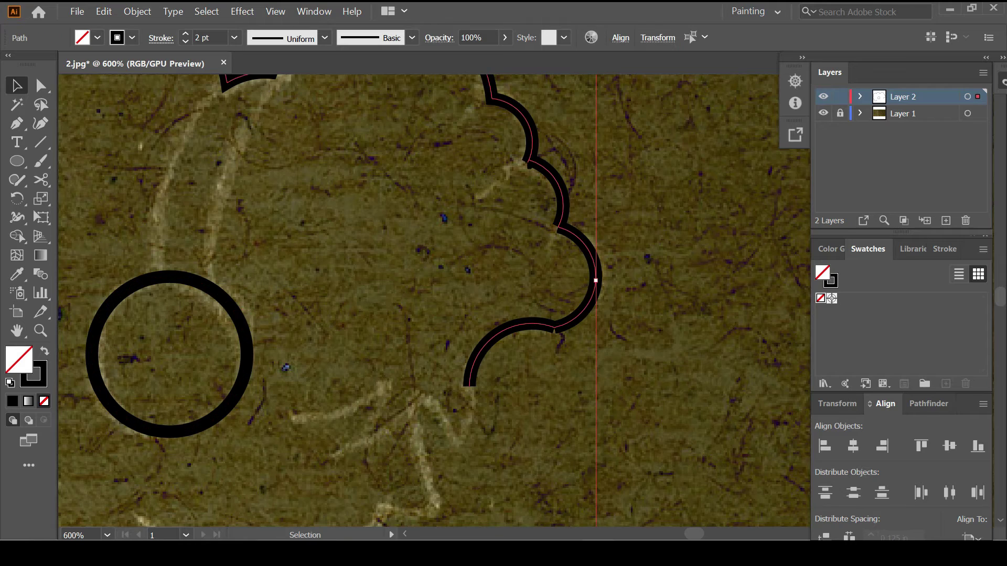
{"action": "right_click", "coordinate": [592, 273]}
{"action": "left_click", "coordinate": [524, 358]}
{"action": "key", "text": "ctrl+minus"}
{"action": "key", "text": "ctrl+minus"}
{"action": "scroll", "coordinate": [434, 301], "scroll_direction": "down", "scroll_amount": 2}
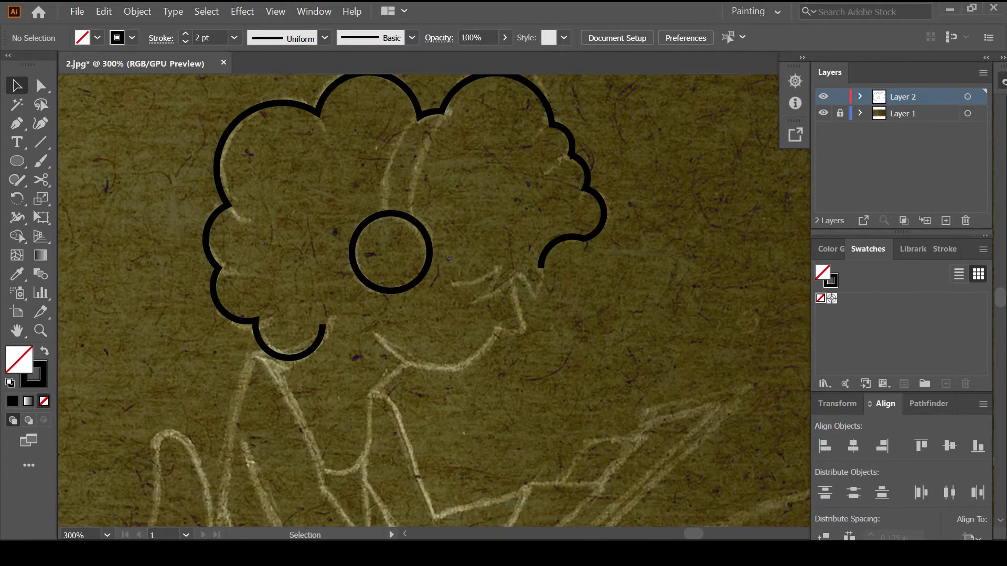
Step: Draw the headphone band from the ear-cup circle to the hair and curve it
{"action": "key", "text": "p"}
{"action": "scroll", "coordinate": [435, 301], "scroll_direction": "up", "scroll_amount": 2}
{"action": "left_click", "coordinate": [388, 274]}
{"action": "left_click", "coordinate": [420, 179]}
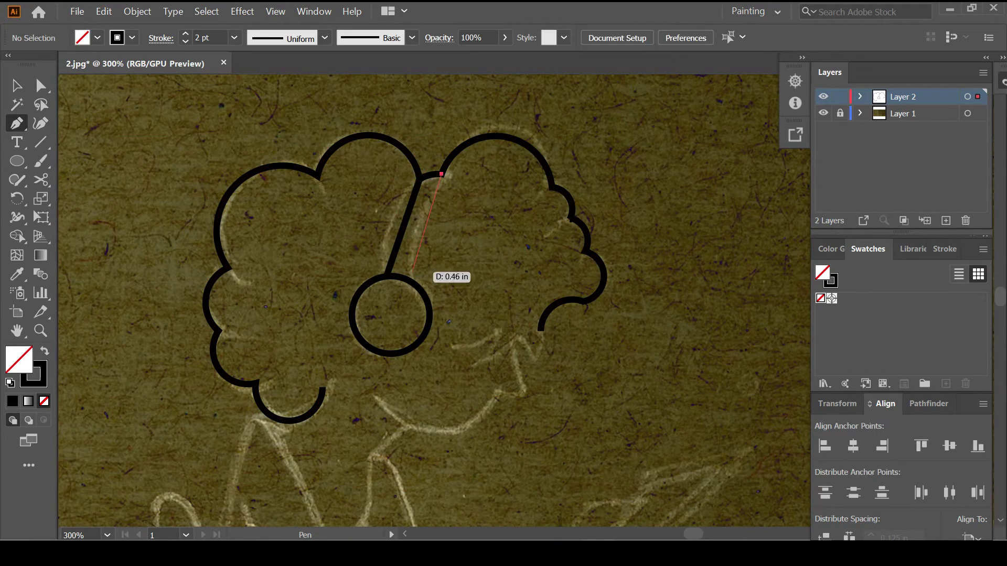
{"action": "left_click", "coordinate": [410, 276]}
{"action": "key", "text": "Escape"}
{"action": "left_click", "coordinate": [405, 221]}
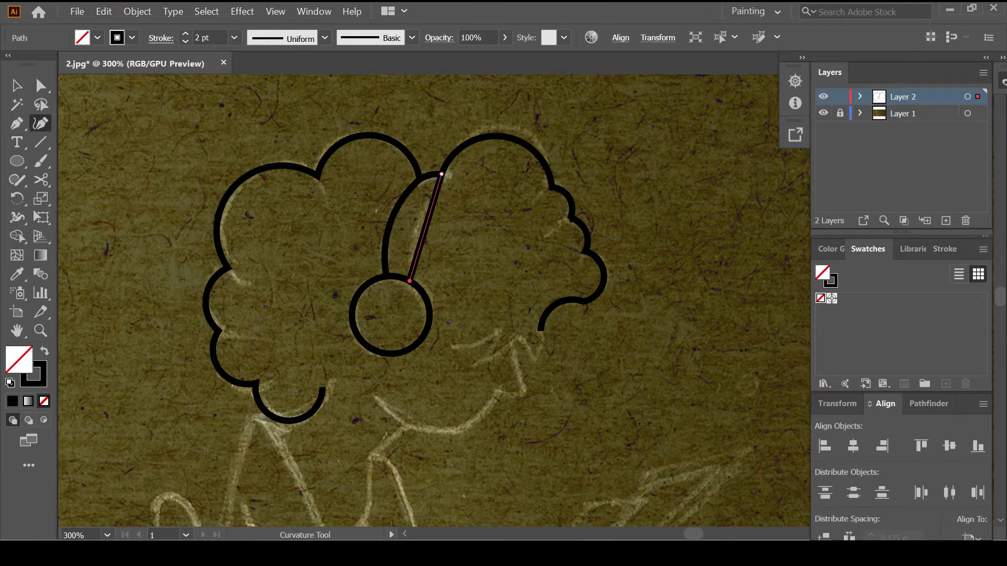
{"action": "left_click", "coordinate": [416, 223]}
{"action": "key", "text": "Escape"}
Step: Draw the jaw line under the face and bend it into a curve
{"action": "scroll", "coordinate": [434, 301], "scroll_direction": "down", "scroll_amount": 2}
{"action": "key", "text": "p"}
{"action": "scroll", "coordinate": [497, 354], "scroll_direction": "up", "scroll_amount": 1, "text": "alt"}
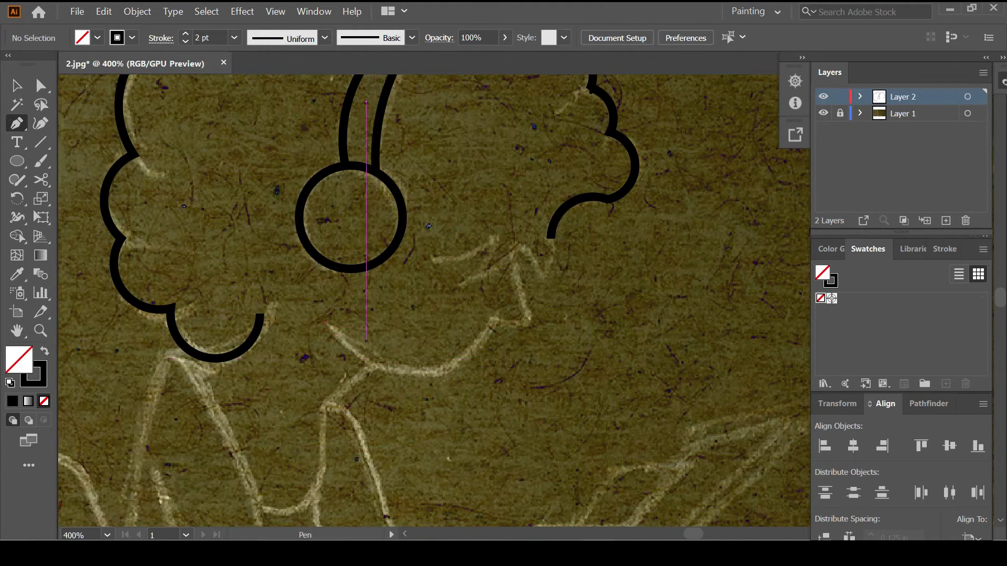
{"action": "left_click", "coordinate": [327, 323]}
{"action": "left_click", "coordinate": [496, 320]}
{"action": "left_click", "coordinate": [528, 317]}
{"action": "key", "text": "shift+grave"}
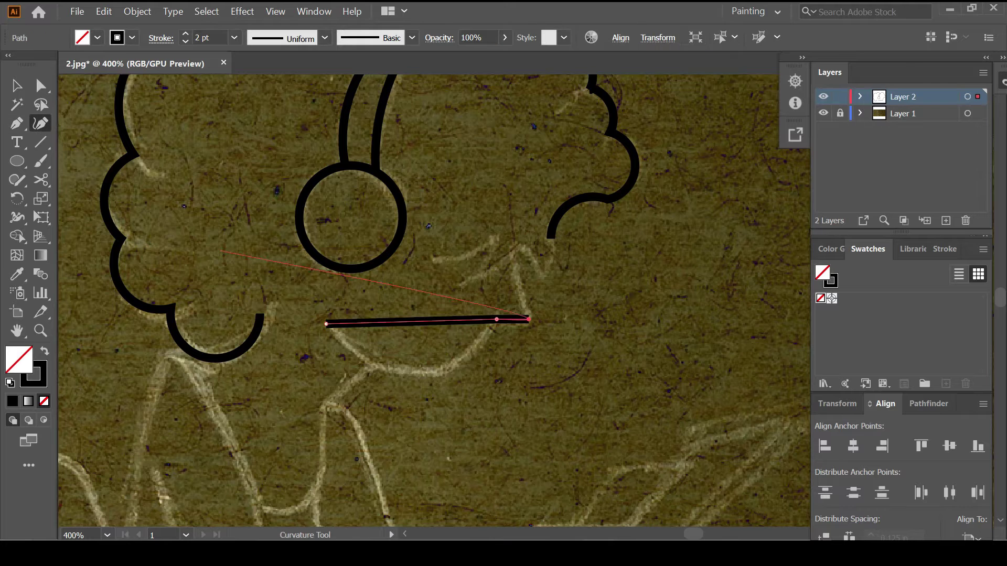
{"action": "left_click", "coordinate": [422, 374]}
{"action": "key", "text": "Escape"}
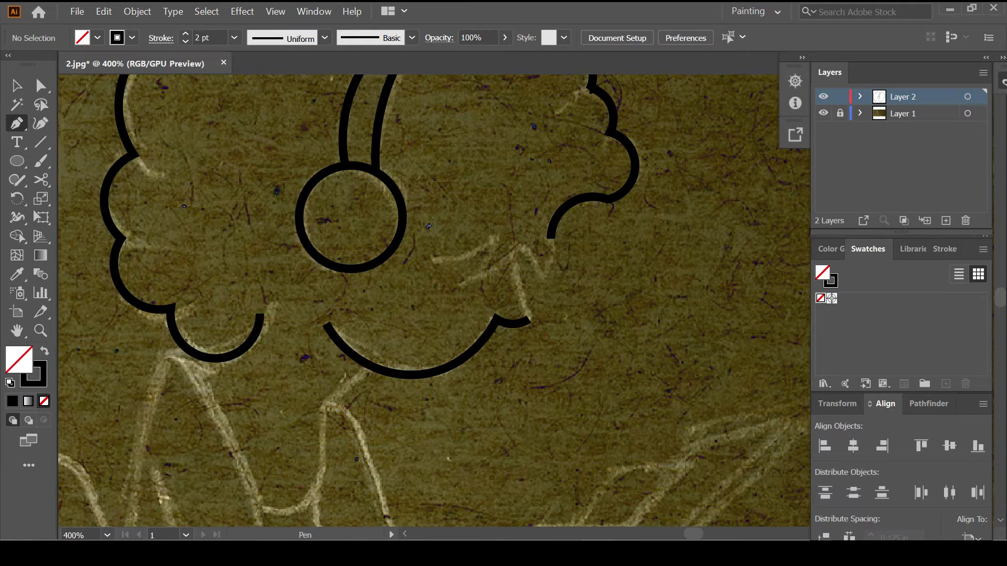
Step: Draw a zigzag fringe line beside the face joined to the hair outline's end
{"action": "left_click", "coordinate": [432, 258]}
{"action": "left_click", "coordinate": [495, 238]}
{"action": "left_click", "coordinate": [464, 284]}
{"action": "left_click", "coordinate": [518, 247]}
{"action": "left_click", "coordinate": [545, 280]}
{"action": "left_click", "coordinate": [551, 239]}
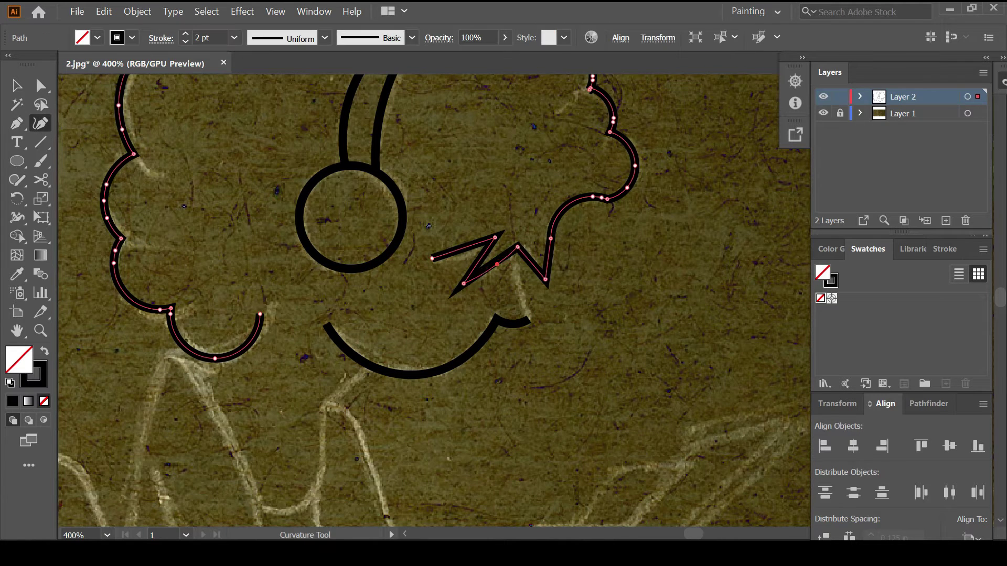
{"action": "key", "text": "Escape"}
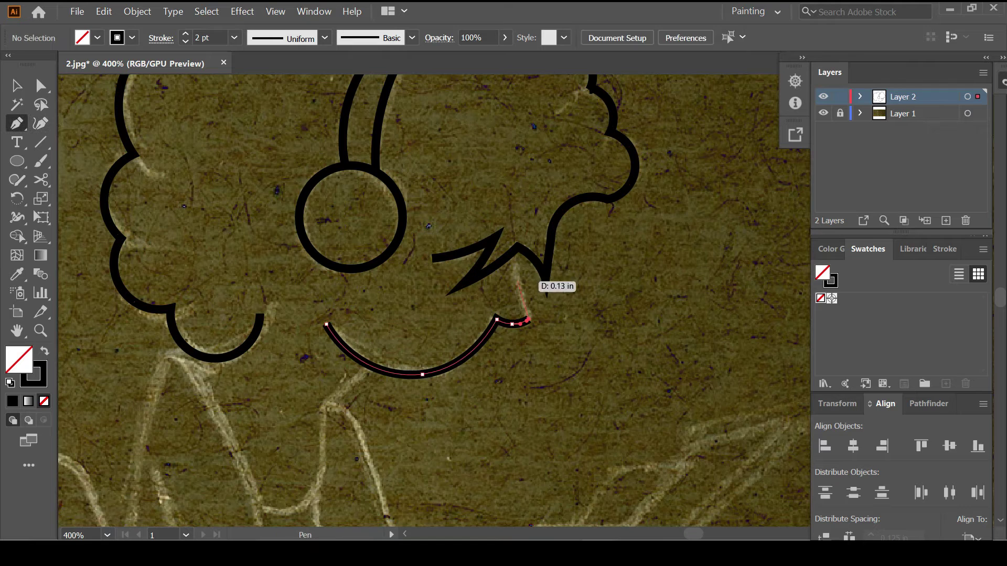
Step: End the jaw curve on the zigzag line
{"action": "left_click", "coordinate": [516, 265]}
{"action": "key", "text": "Escape"}
{"action": "key", "text": "shift+grave"}
{"action": "key", "text": "ctrl+minus"}
Step: Draw the curved outer line of the upper arm
{"action": "scroll", "coordinate": [434, 302], "scroll_direction": "down", "scroll_amount": 3}
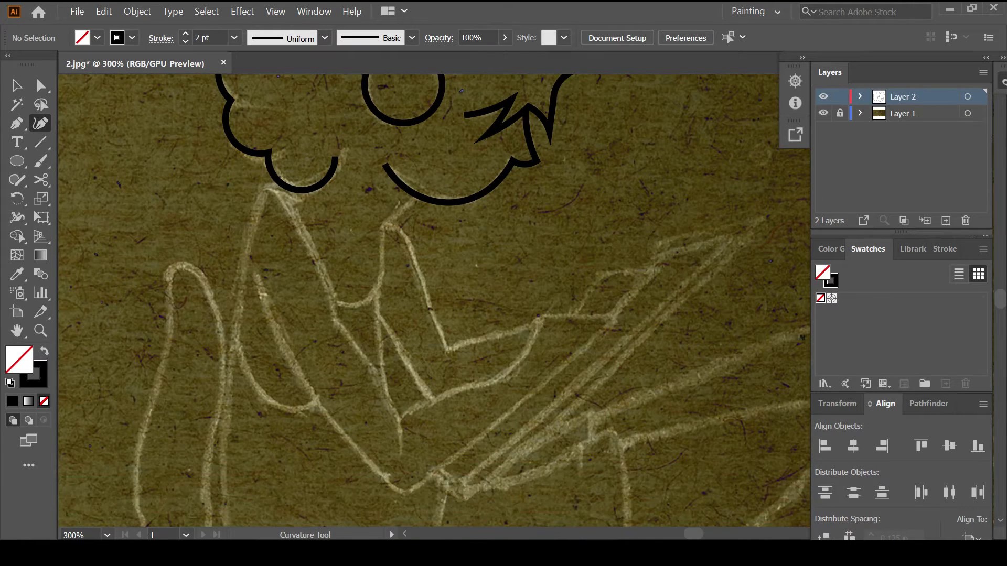
{"action": "left_click_drag", "start_coordinate": [404, 493], "coordinate": [427, 514]}
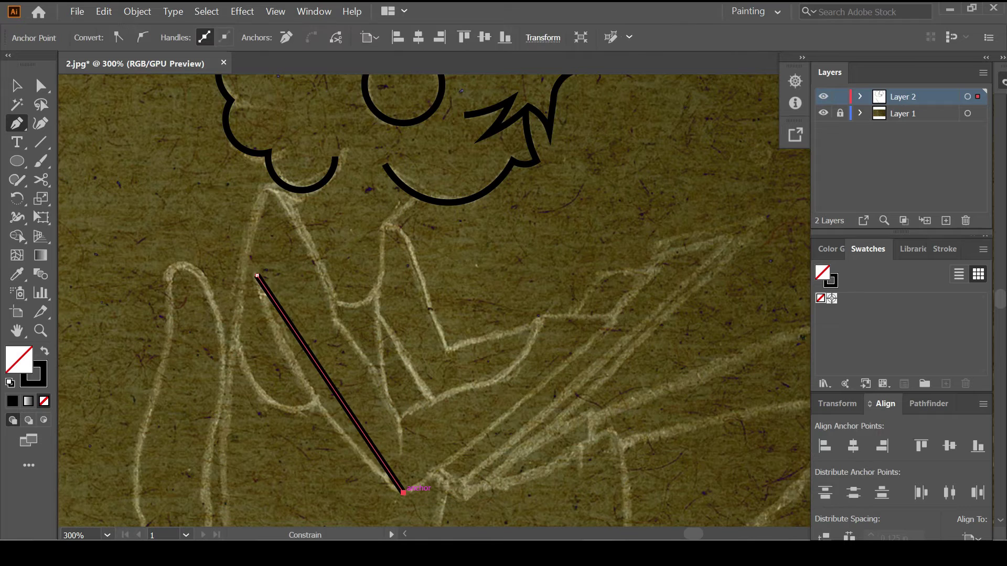
{"action": "key", "text": "Escape"}
{"action": "key", "text": "shift+grave"}
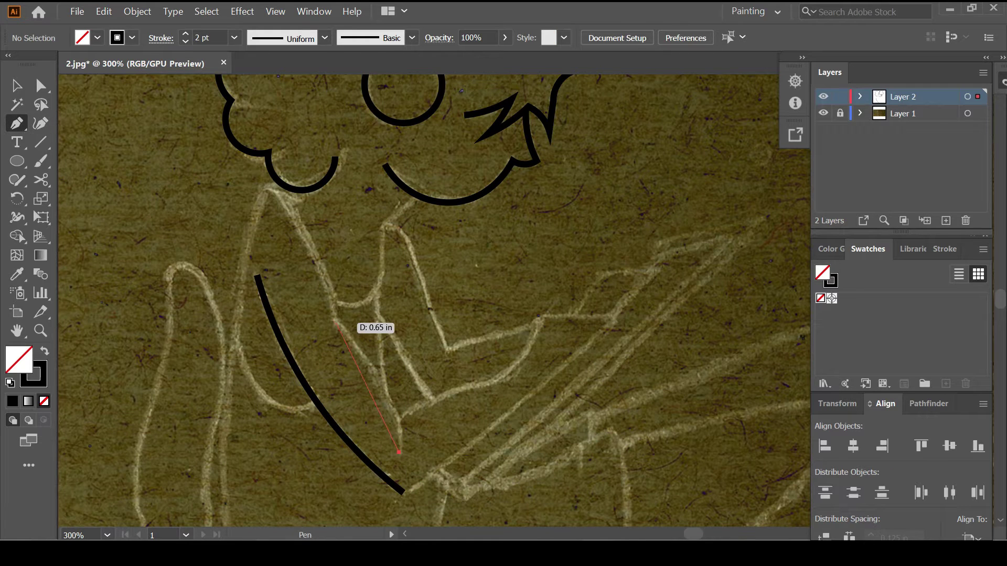
Step: Trace the shoulder line below the hair and curve it to follow the sketch
{"action": "left_click", "coordinate": [268, 182]}
{"action": "left_click", "coordinate": [315, 401]}
{"action": "key", "text": "shift+grave"}
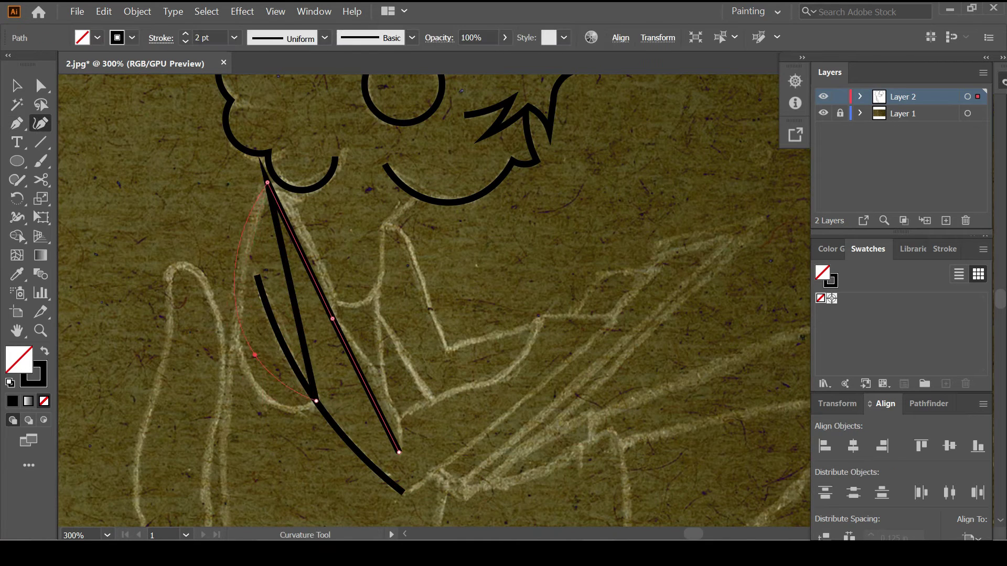
{"action": "left_click", "coordinate": [254, 355]}
{"action": "left_click_drag", "start_coordinate": [254, 355], "coordinate": [240, 325]}
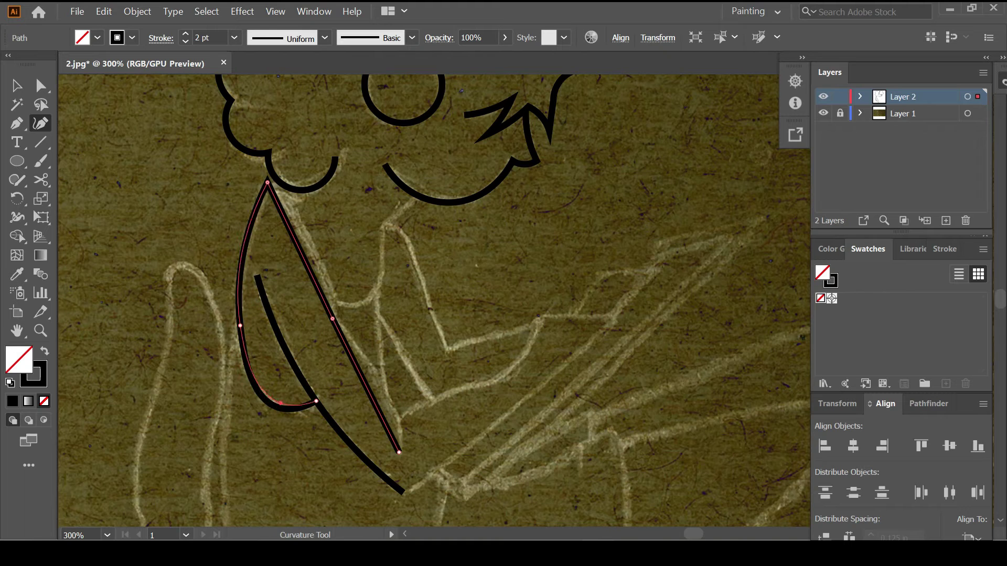
{"action": "left_click_drag", "start_coordinate": [363, 379], "coordinate": [382, 380]}
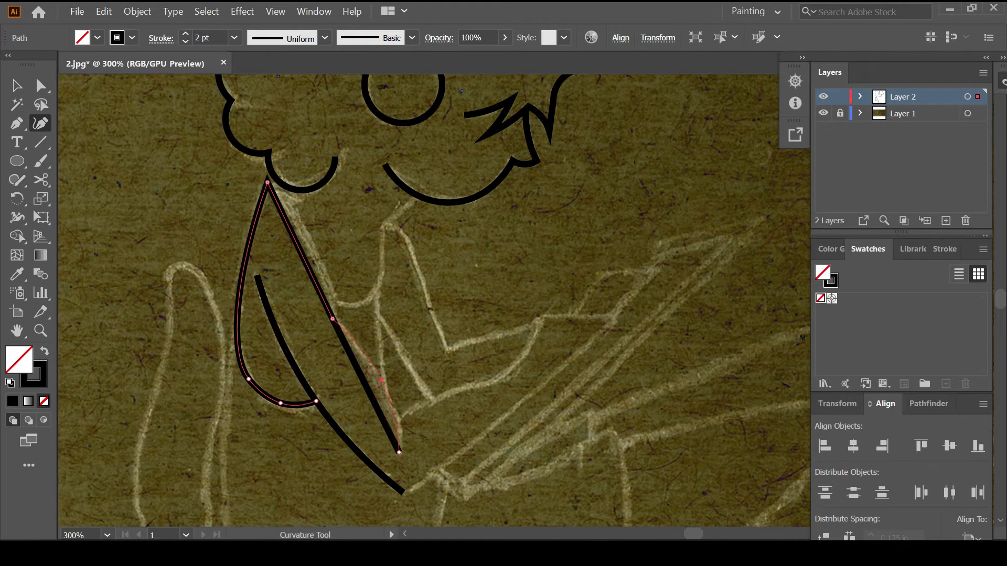
{"action": "double_click", "coordinate": [267, 182]}
{"action": "key", "text": "a"}
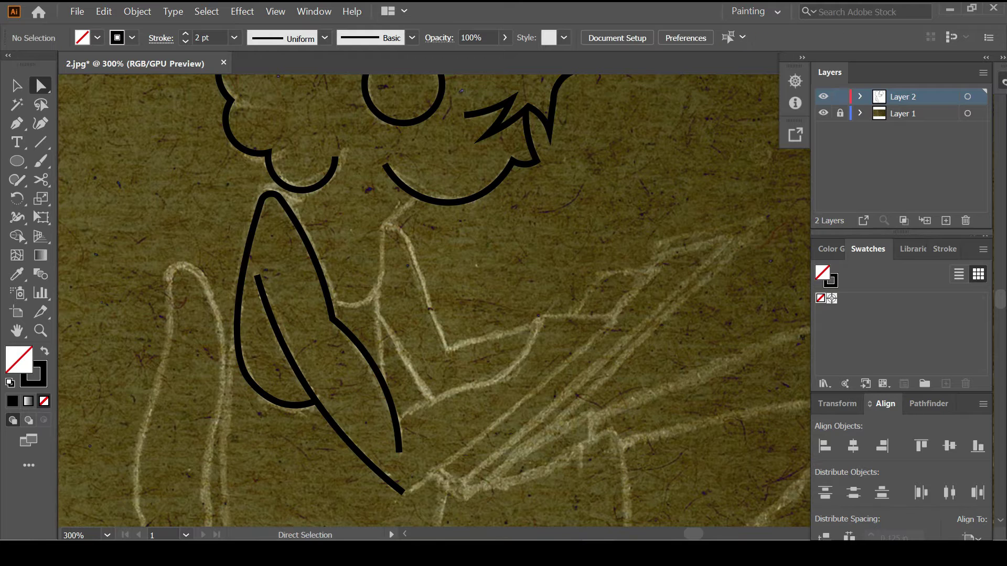
Step: Trace the curved neck and collar line from under the chin to the shoulder
{"action": "left_click", "coordinate": [292, 195]}
{"action": "key", "text": "shift+grave"}
{"action": "left_click", "coordinate": [417, 196]}
{"action": "left_click", "coordinate": [385, 225]}
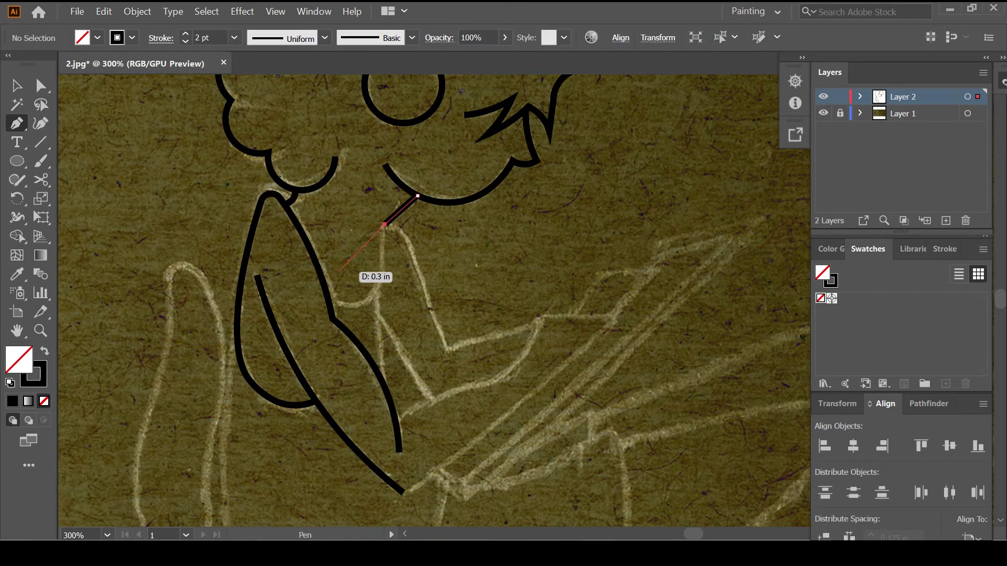
{"action": "left_click", "coordinate": [327, 298]}
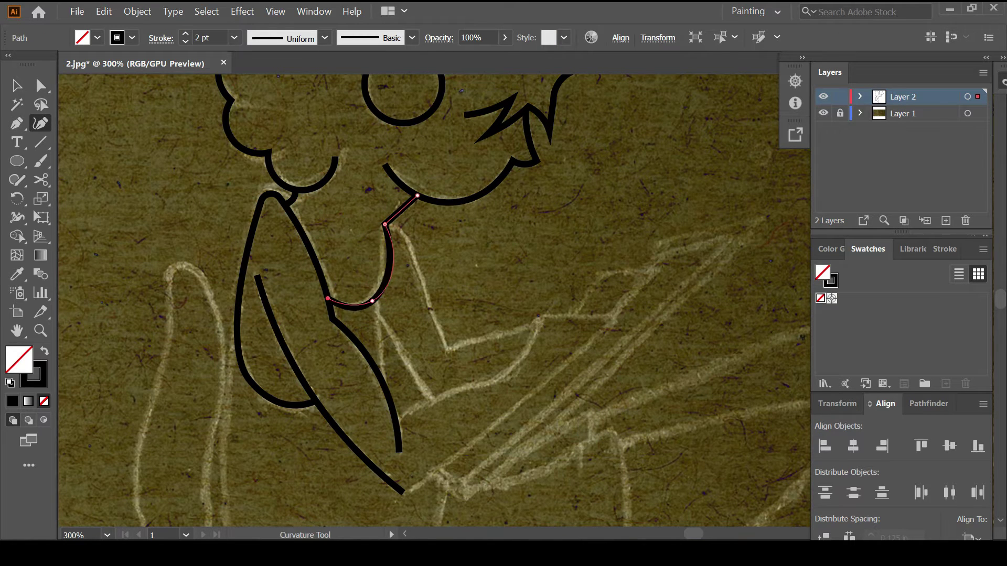
{"action": "key", "text": "Escape"}
Step: Draw the outer arm line from shoulder down to the elbow and up to the hand
{"action": "scroll", "coordinate": [403, 265], "scroll_direction": "down", "scroll_amount": 2}
{"action": "key", "text": "p"}
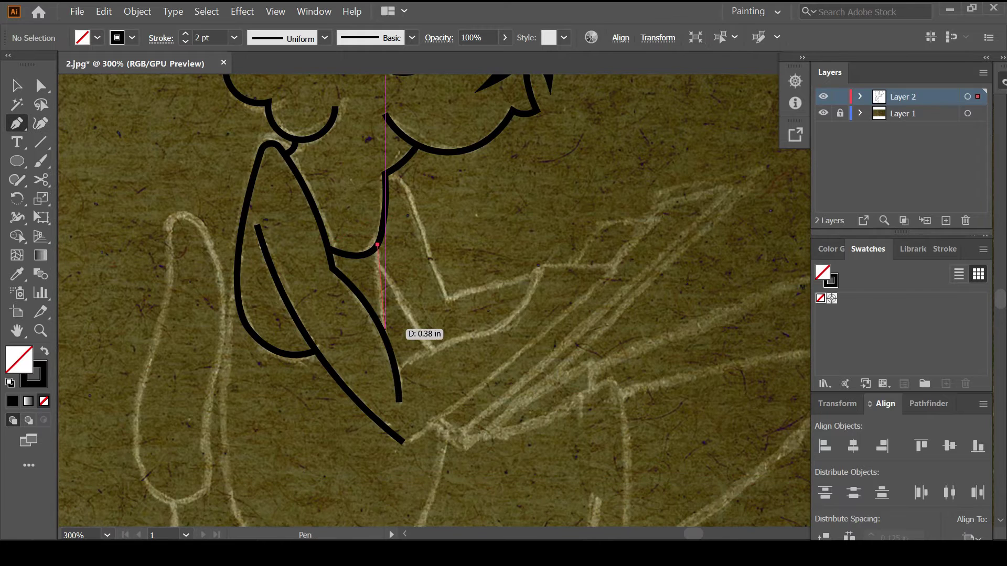
{"action": "scroll", "coordinate": [435, 301], "scroll_direction": "right", "scroll_amount": 2}
{"action": "left_click", "coordinate": [218, 225]}
{"action": "left_click", "coordinate": [282, 357]}
{"action": "left_click", "coordinate": [365, 443]}
{"action": "left_click", "coordinate": [469, 364]}
{"action": "left_click", "coordinate": [575, 269]}
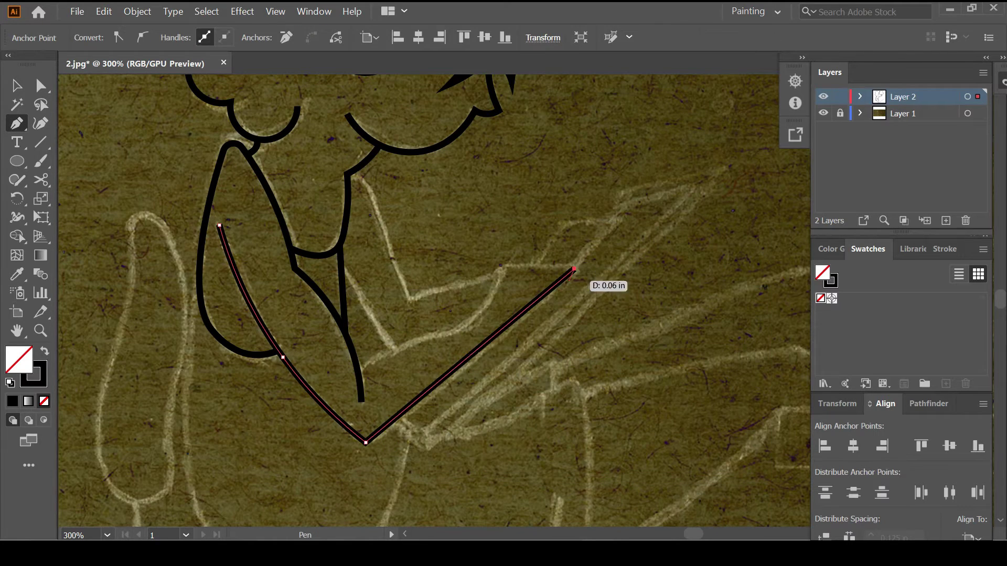
Step: Curve the hand's top edge and the inner forearm back toward the body
{"action": "key", "text": "shift+grave"}
{"action": "left_click", "coordinate": [504, 268]}
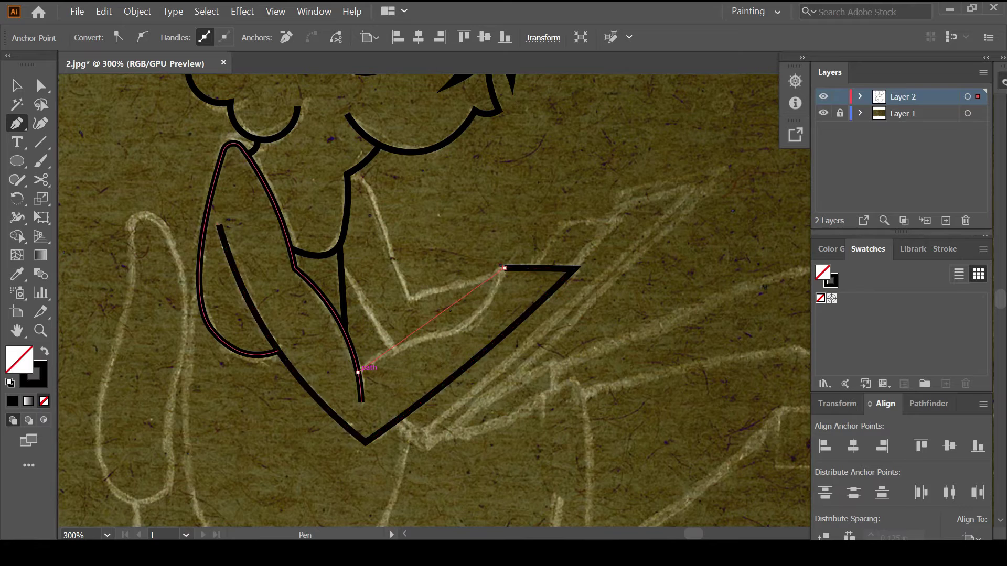
{"action": "left_click", "coordinate": [472, 317]}
{"action": "left_click", "coordinate": [358, 372]}
{"action": "key", "text": "Escape"}
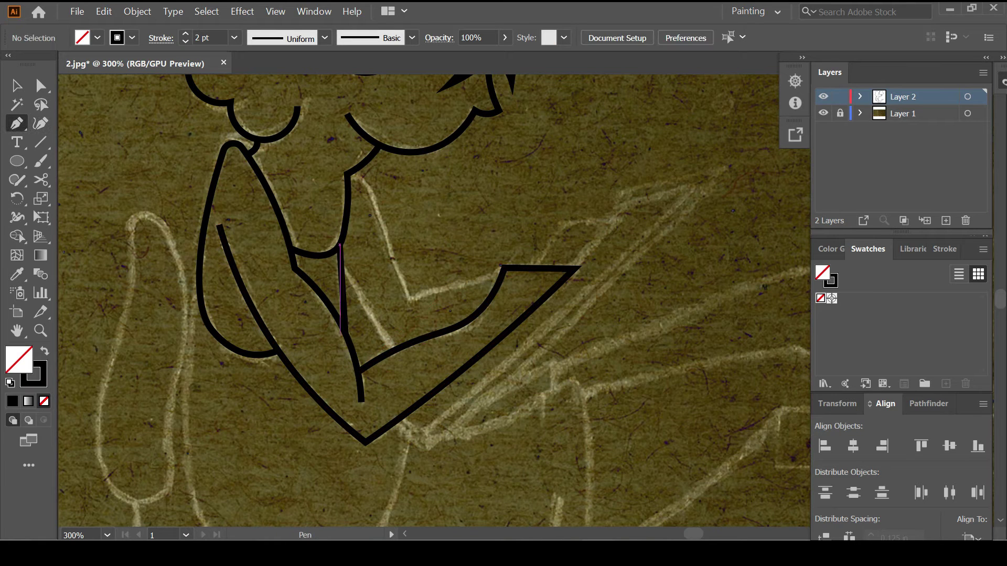
Step: Add a line inside the arm and trace the other curved arm from neck to hand
{"action": "left_click", "coordinate": [341, 333]}
{"action": "left_click", "coordinate": [393, 349]}
{"action": "left_click", "coordinate": [347, 177]}
{"action": "left_click", "coordinate": [410, 299]}
{"action": "left_click", "coordinate": [504, 274]}
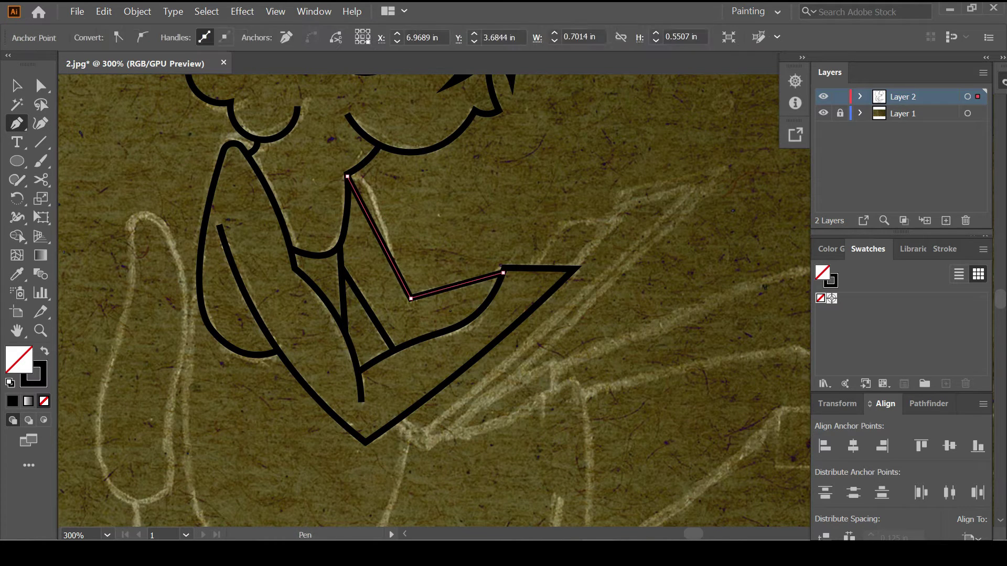
{"action": "key", "text": "shift+grave"}
{"action": "left_click", "coordinate": [393, 252]}
{"action": "left_click", "coordinate": [364, 184]}
{"action": "key", "text": "Escape"}
Step: Draw the curved hand line from the forearm to the fingertips
{"action": "key", "text": "p"}
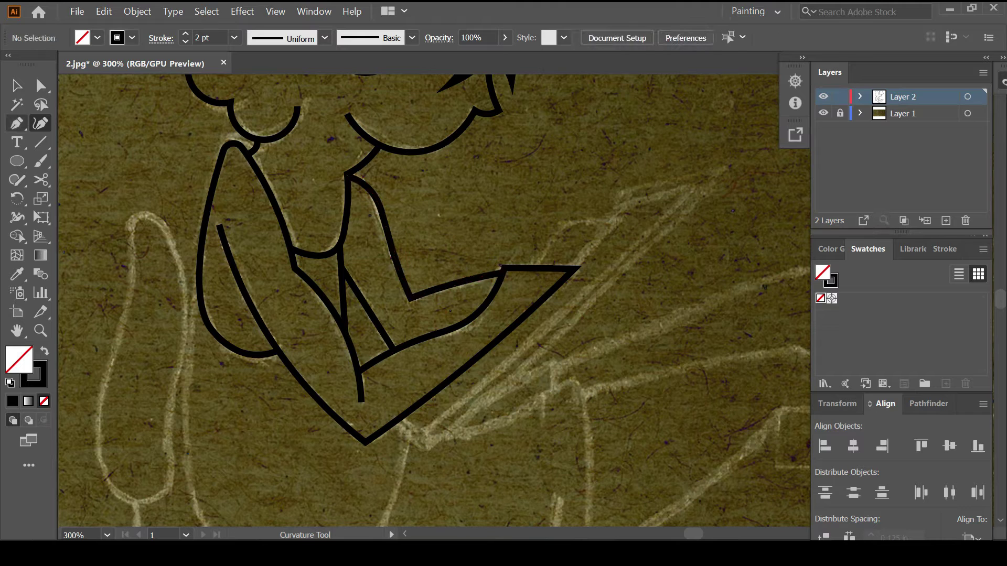
{"action": "left_click", "coordinate": [536, 267]}
{"action": "left_click", "coordinate": [630, 210]}
{"action": "key", "text": "shift+grave"}
{"action": "left_click", "coordinate": [566, 227]}
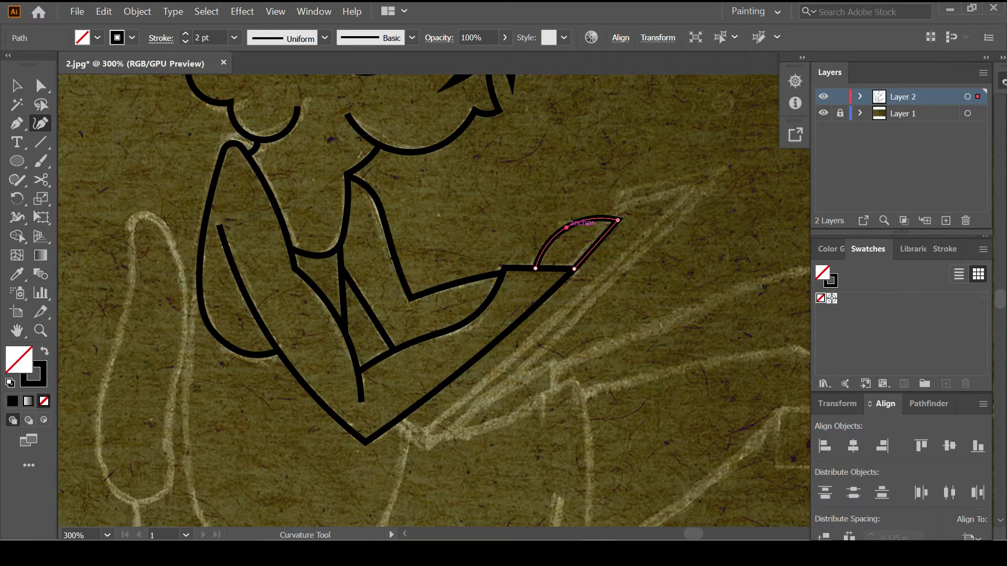
{"action": "key", "text": "Escape"}
{"action": "key", "text": "ctrl+minus"}
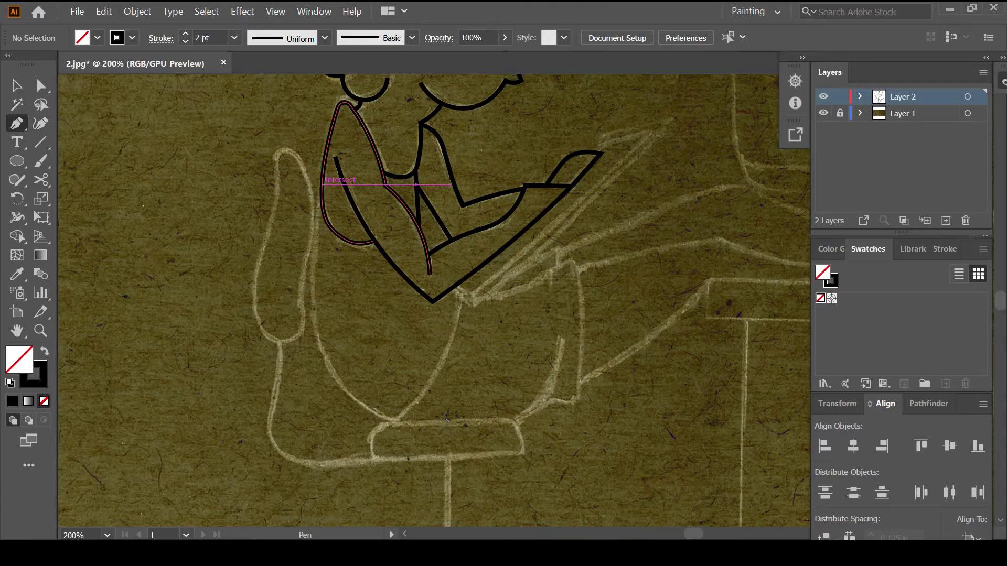
Step: Trace the girl's torso outline in bold black with the Curvature tool, from left side to arm
{"action": "left_click", "coordinate": [322, 184]}
{"action": "left_click", "coordinate": [393, 420]}
{"action": "left_click", "coordinate": [464, 294]}
{"action": "key", "text": "shift+grave"}
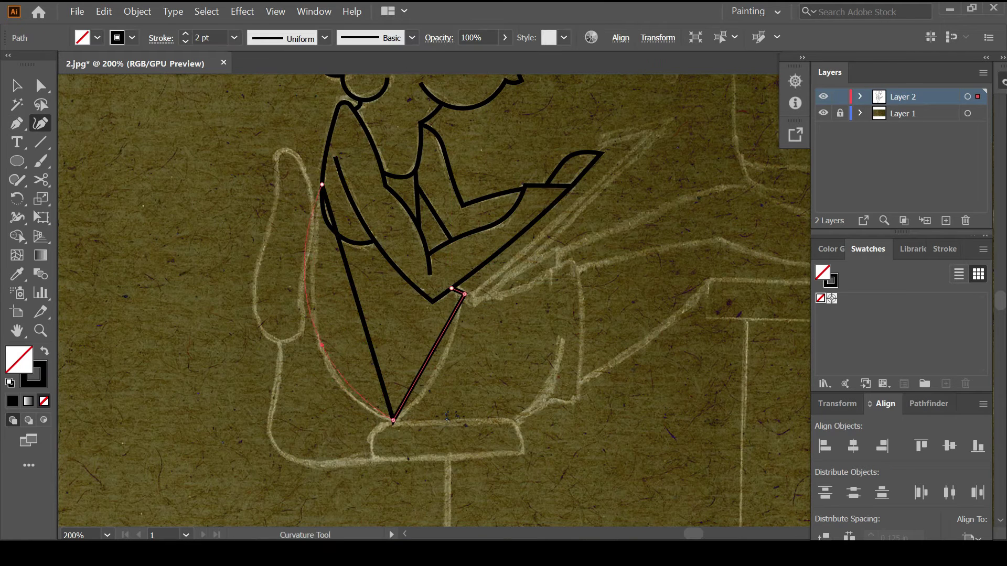
{"action": "left_click", "coordinate": [355, 398]}
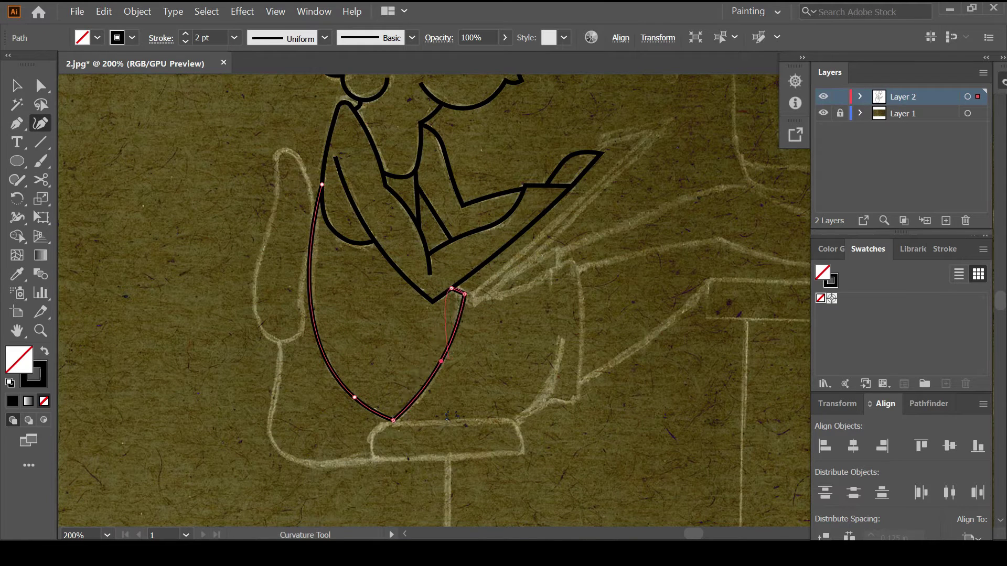
{"action": "key", "text": "Escape"}
Step: Draw a rectangle over the seat sketch and round its two top corners
{"action": "left_click_drag", "start_coordinate": [447, 417], "coordinate": [357, 415]}
{"action": "left_click", "coordinate": [304, 418]}
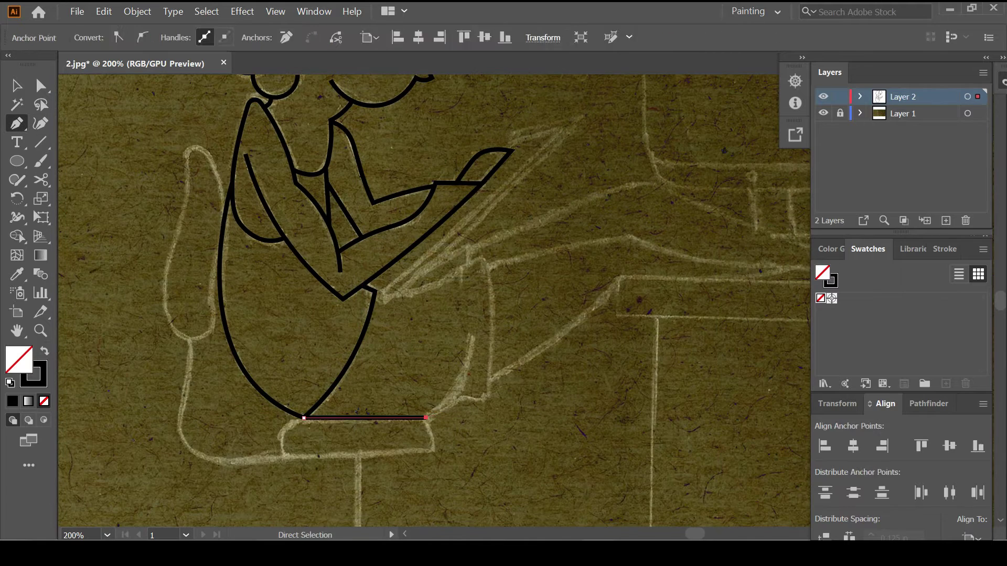
{"action": "key", "text": "Escape"}
{"action": "left_click_drag", "start_coordinate": [382, 460], "coordinate": [432, 460]}
{"action": "key", "text": "a"}
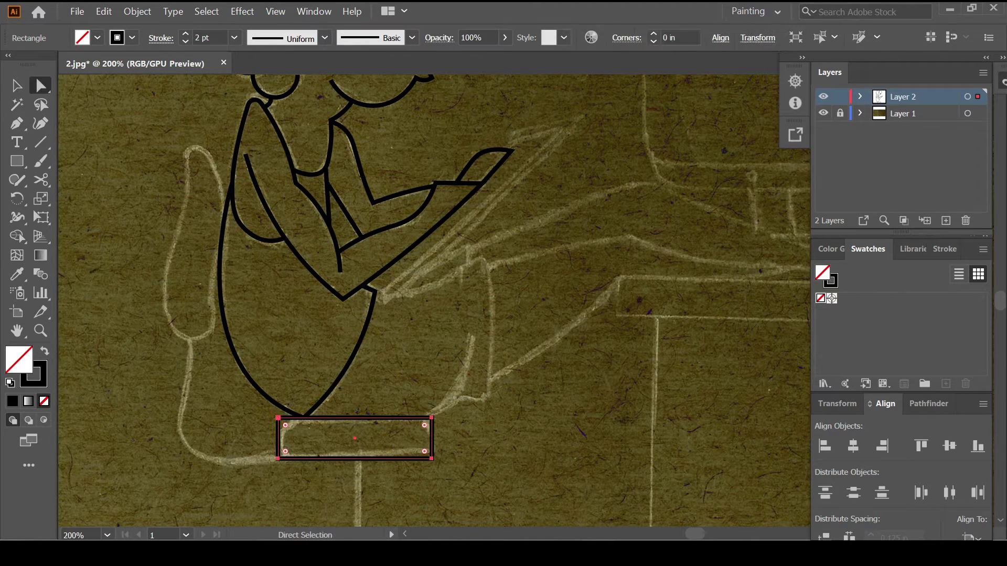
{"action": "key", "text": "Escape"}
{"action": "left_click", "coordinate": [278, 418]}
{"action": "left_click", "coordinate": [432, 418], "text": "shift"}
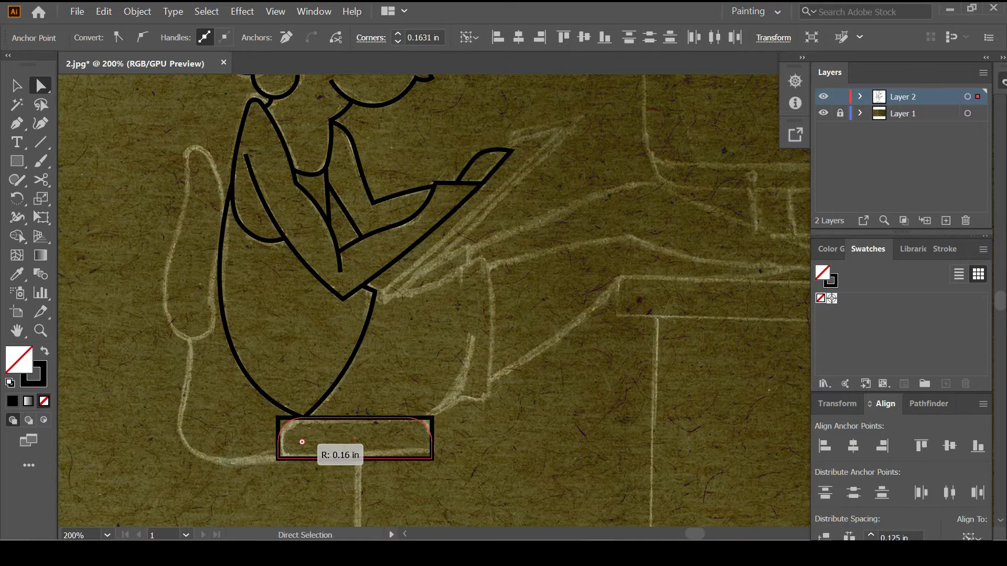
{"action": "left_click_drag", "start_coordinate": [302, 442], "coordinate": [302, 442]}
{"action": "key", "text": "ctrl+shift+a"}
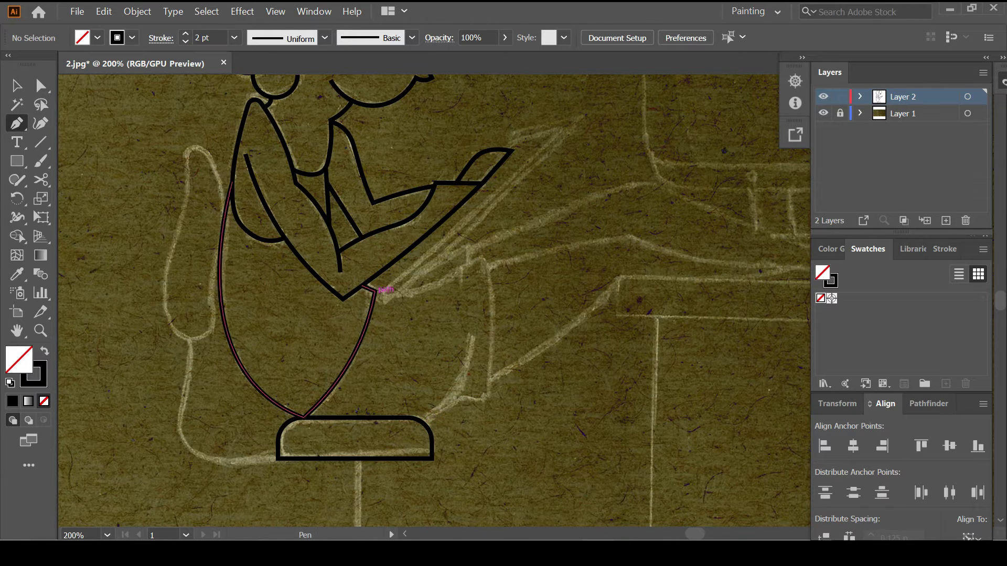
Step: Trace the bent leg as a smooth curve from hip through knee down to the seat
{"action": "key", "text": "shift+grave"}
{"action": "left_click", "coordinate": [374, 294]}
{"action": "left_click", "coordinate": [482, 257]}
{"action": "left_click", "coordinate": [485, 400]}
{"action": "left_click", "coordinate": [422, 423]}
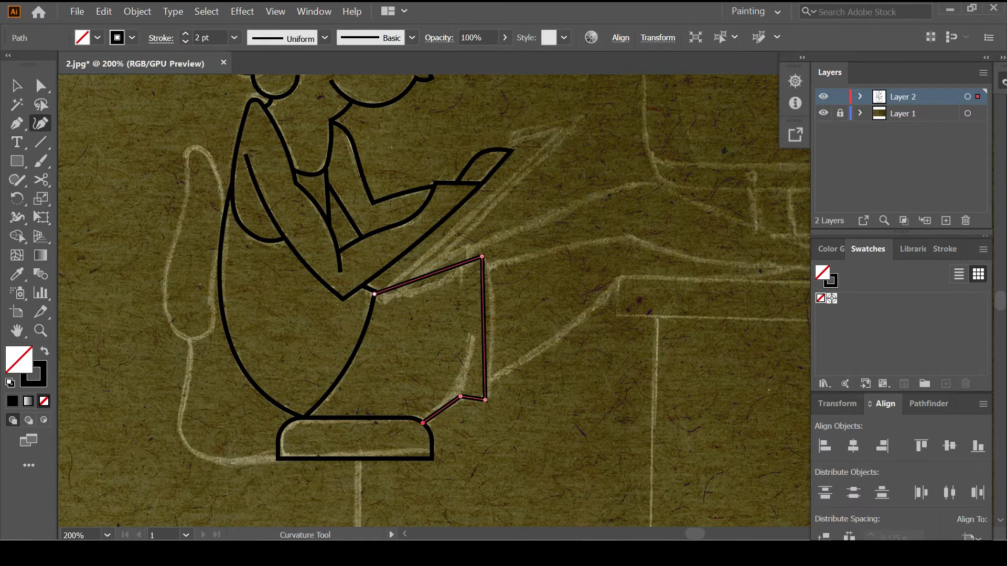
{"action": "key", "text": "ctrl+shift+a"}
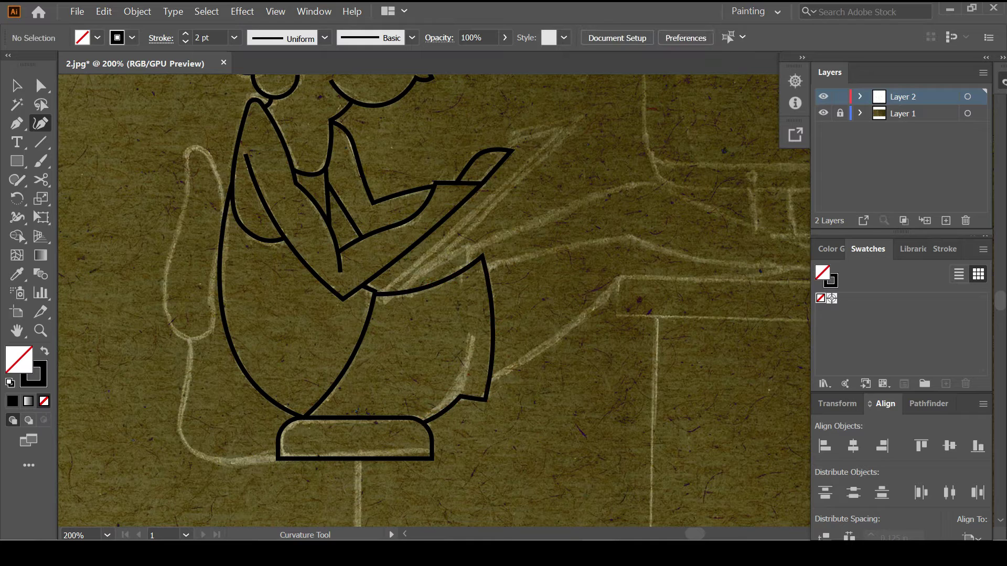
{"action": "scroll", "coordinate": [434, 300], "scroll_direction": "up", "scroll_amount": 3}
{"action": "key", "text": "p"}
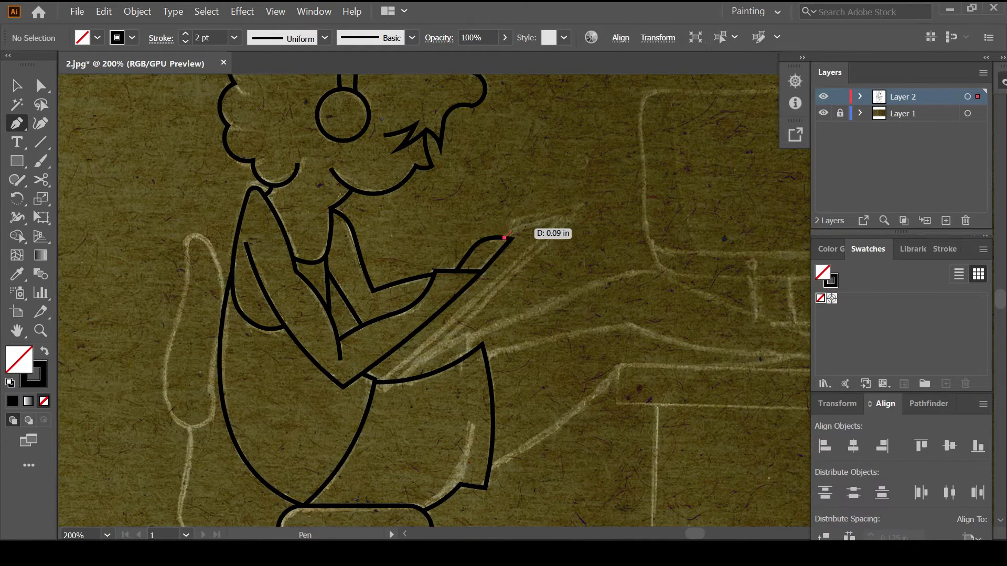
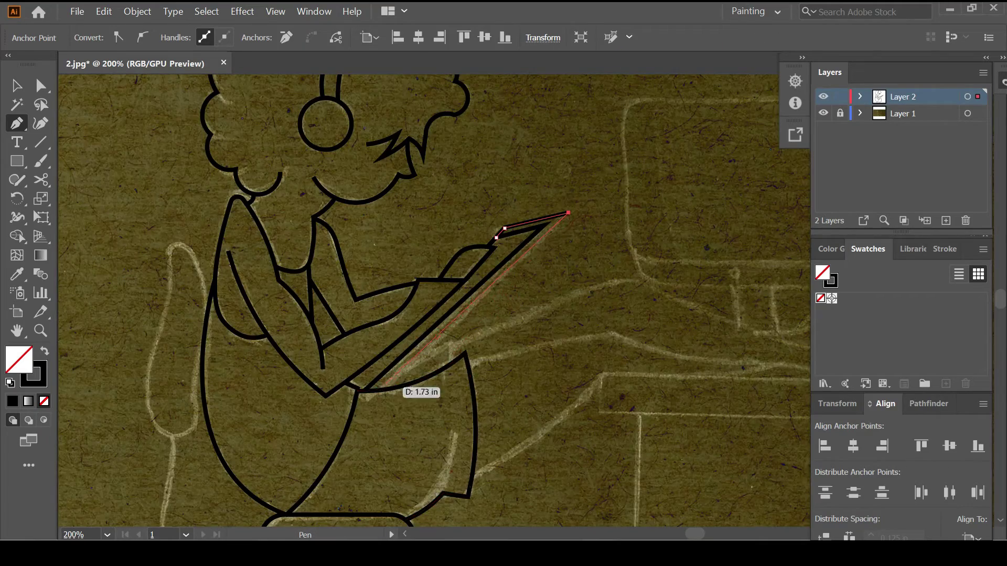
Step: Close the stylus outline path and deselect it
{"action": "left_click", "coordinate": [367, 385]}
{"action": "key", "text": "ctrl+shift+a"}
{"action": "scroll", "coordinate": [367, 385], "scroll_direction": "down", "scroll_amount": 2}
{"action": "scroll", "coordinate": [370, 368], "scroll_direction": "up", "scroll_amount": 2}
{"action": "scroll", "coordinate": [370, 367], "scroll_direction": "up", "scroll_amount": 2}
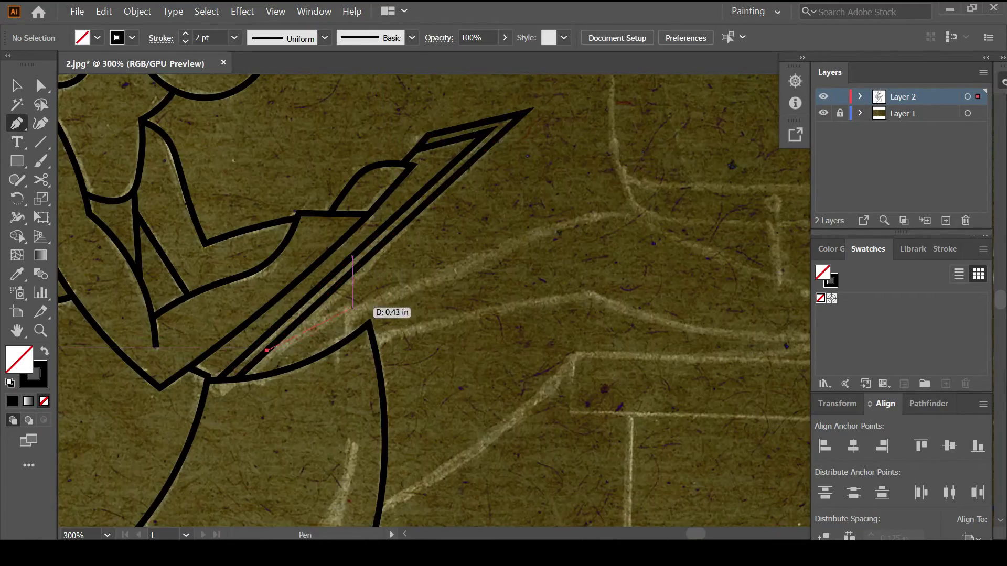
Step: Draw the stylus tip as a closed curved shape with the Curvature tool
{"action": "key", "text": "shift+grave"}
{"action": "left_click", "coordinate": [267, 351]}
{"action": "left_click", "coordinate": [348, 307]}
{"action": "left_click", "coordinate": [345, 341]}
{"action": "left_click", "coordinate": [267, 350]}
{"action": "key", "text": "ctrl+shift+a"}
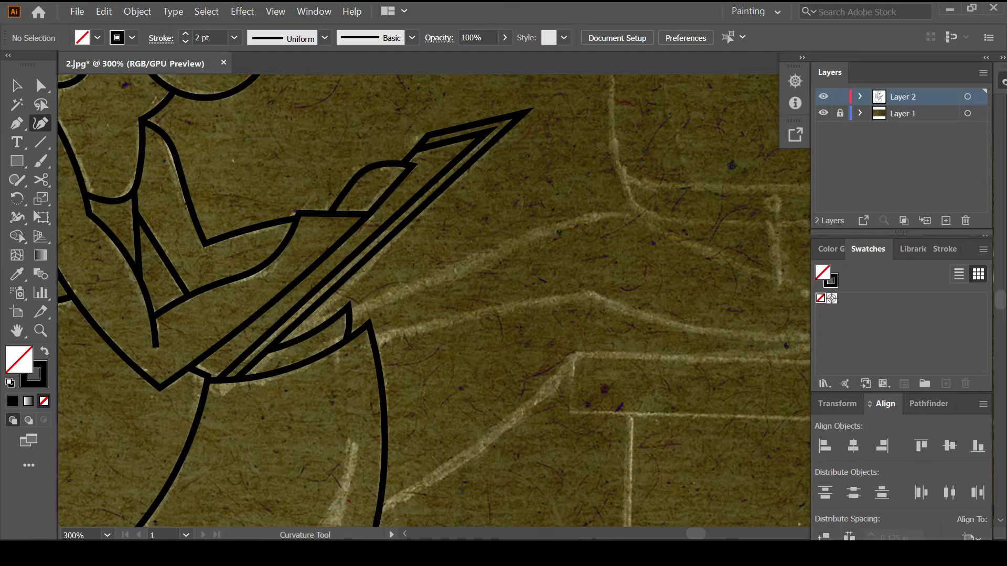
Step: Draw a rectangle over the desk top sketch
{"action": "scroll", "coordinate": [398, 315], "scroll_direction": "down", "scroll_amount": 2}
{"action": "key", "text": "m"}
{"action": "mouse_move", "coordinate": [281, 361]}
{"action": "left_mouse_down"}
{"action": "mouse_move", "coordinate": [517, 361]}
{"action": "mouse_move", "coordinate": [701, 379]}
{"action": "mouse_move", "coordinate": [681, 368]}
{"action": "left_mouse_up"}
Step: Round the desk top corners, then draw the desk body rectangle centred horizontally under it
{"action": "key", "text": "a"}
{"action": "key", "text": "ctrl+shift+a"}
{"action": "scroll", "coordinate": [577, 314], "scroll_direction": "down", "scroll_amount": 4}
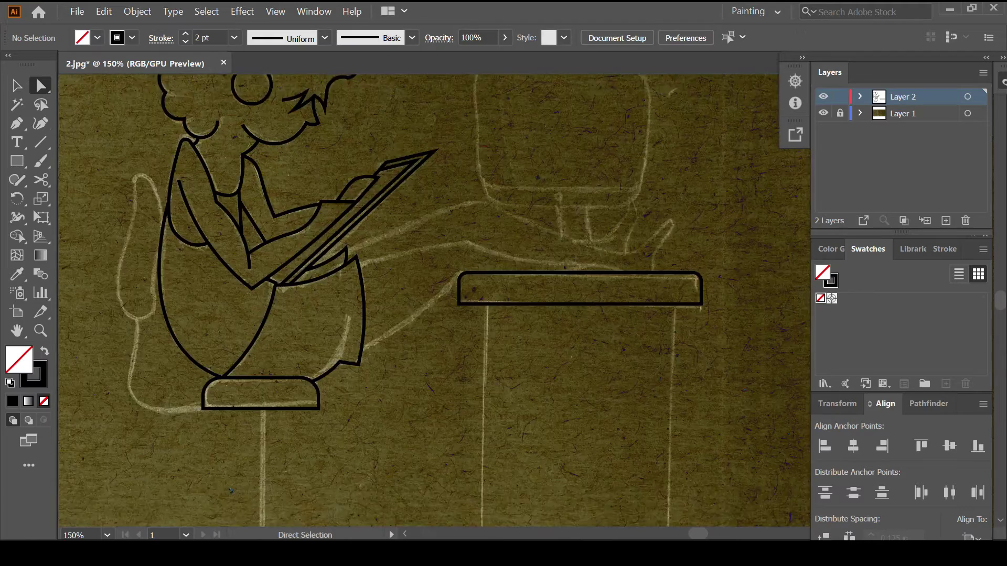
{"action": "left_click_drag", "start_coordinate": [487, 178], "coordinate": [671, 450]}
{"action": "key", "text": "v"}
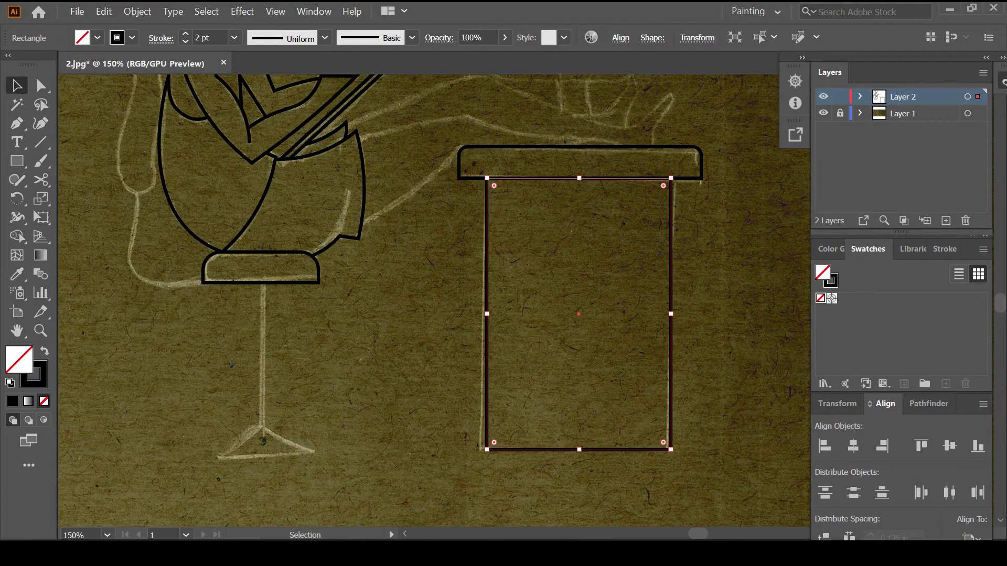
{"action": "left_click", "coordinate": [524, 148], "text": "shift"}
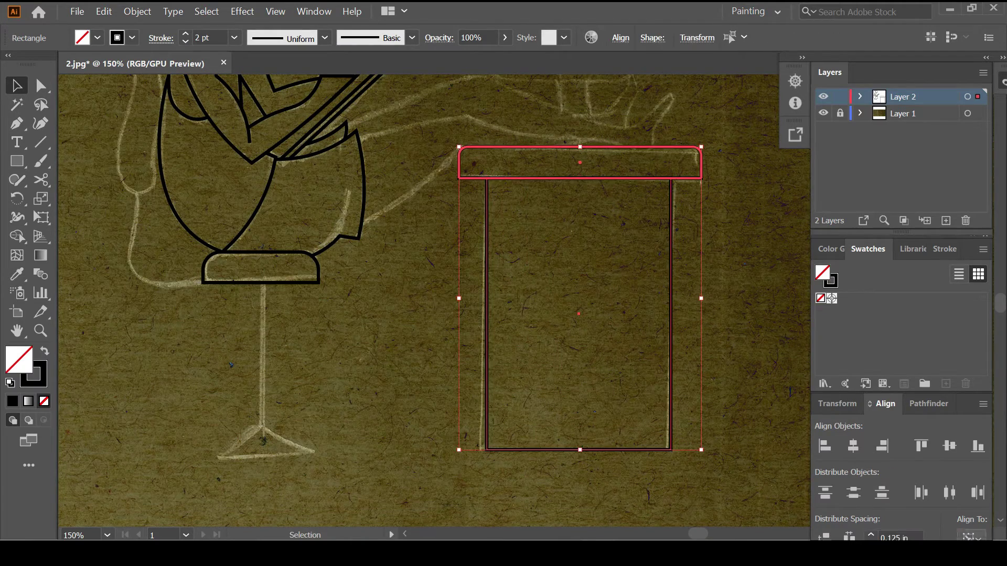
{"action": "left_click", "coordinate": [853, 446]}
{"action": "key", "text": "ctrl+shift+a"}
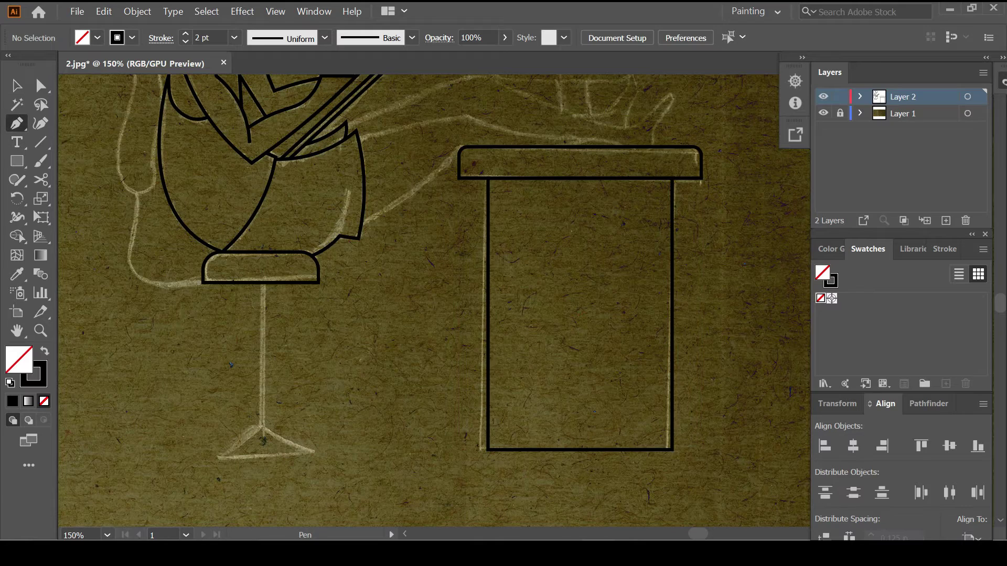
Step: Draw a straight line from the desk top corner to the figure's lower body
{"action": "scroll", "coordinate": [420, 262], "scroll_direction": "up", "scroll_amount": 3}
{"action": "key", "text": "shift+grave"}
{"action": "left_click", "coordinate": [465, 248]}
{"action": "left_click", "coordinate": [362, 325]}
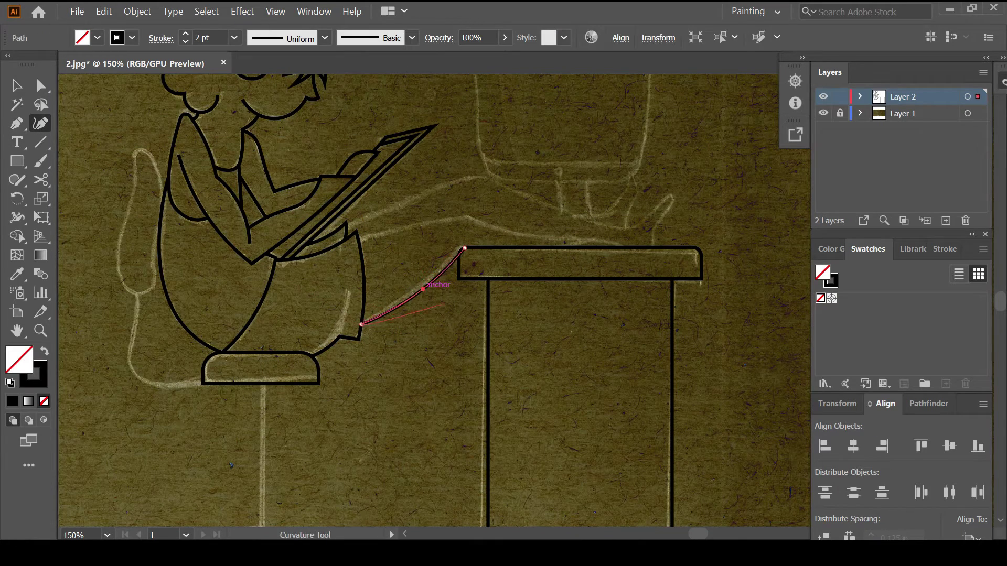
{"action": "key", "text": "Delete"}
{"action": "left_click", "coordinate": [460, 252]}
{"action": "left_click", "coordinate": [361, 323]}
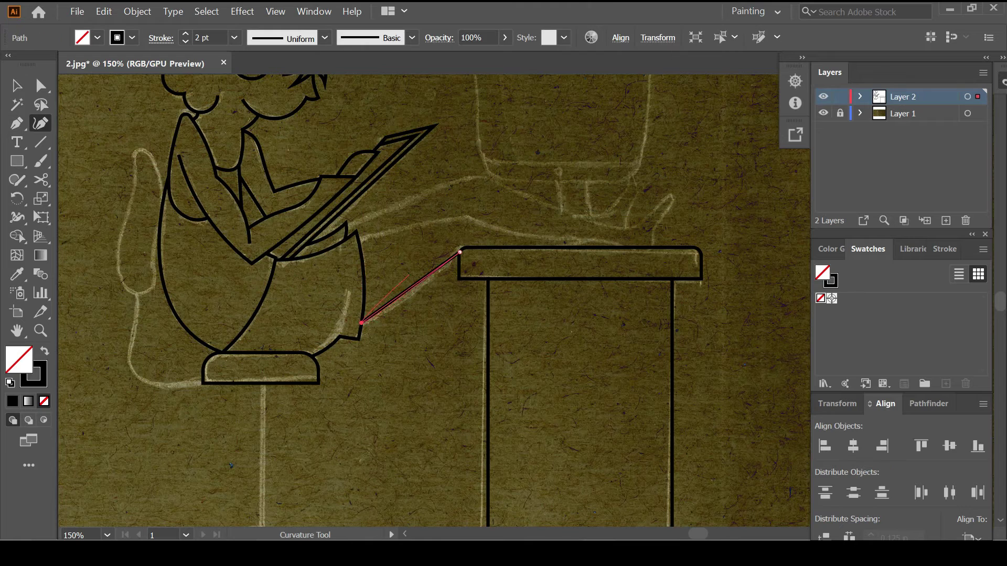
{"action": "key", "text": "Escape"}
{"action": "scroll", "coordinate": [434, 301], "scroll_direction": "down", "scroll_amount": 3}
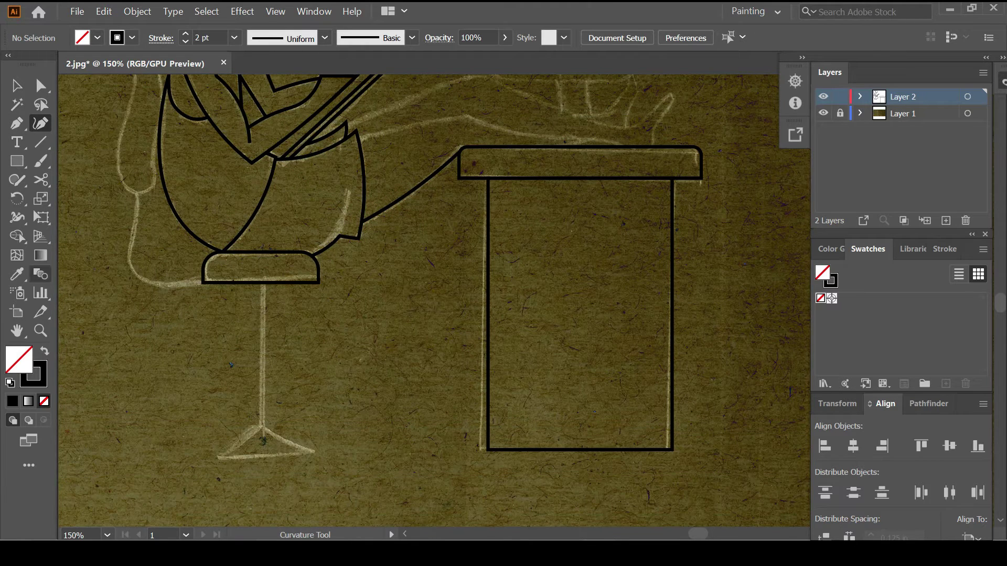
Step: Draw the stool base as a rectangle with rounded top corners
{"action": "key", "text": "m"}
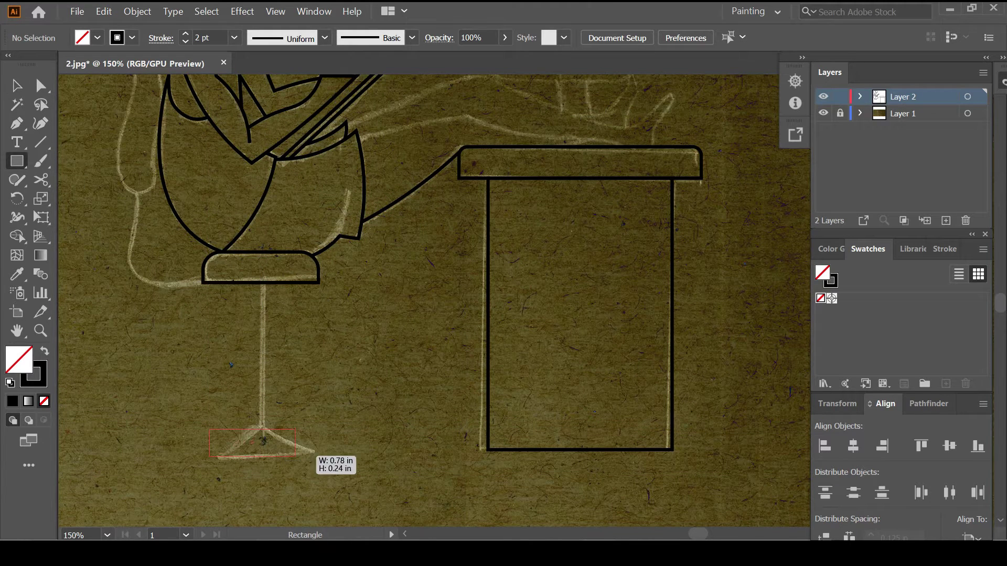
{"action": "left_click_drag", "start_coordinate": [313, 456], "coordinate": [319, 457]}
{"action": "left_click_drag", "start_coordinate": [221, 440], "coordinate": [238, 451]}
{"action": "key", "text": "v"}
{"action": "left_click", "coordinate": [304, 273], "text": "shift"}
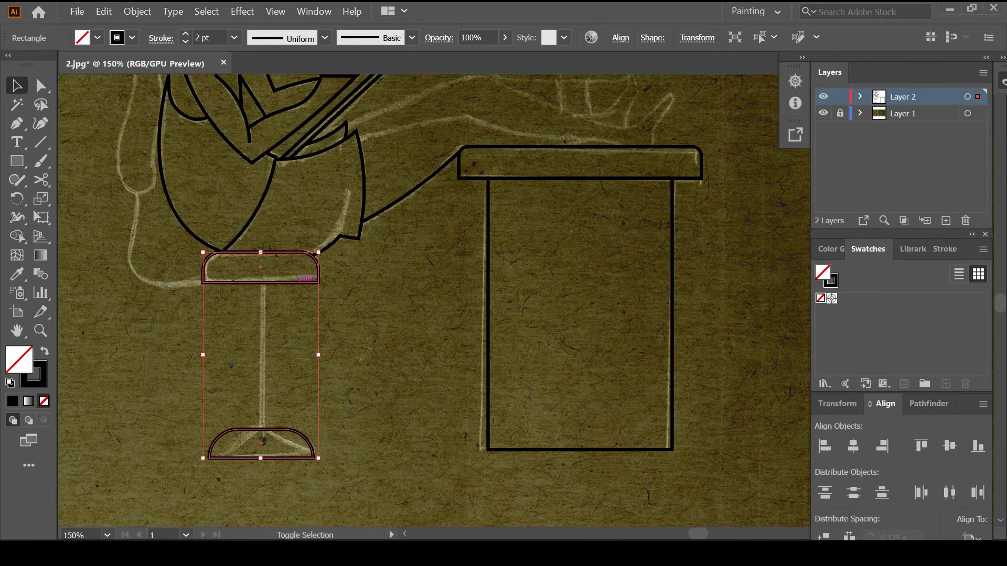
{"action": "left_click", "coordinate": [201, 458]}
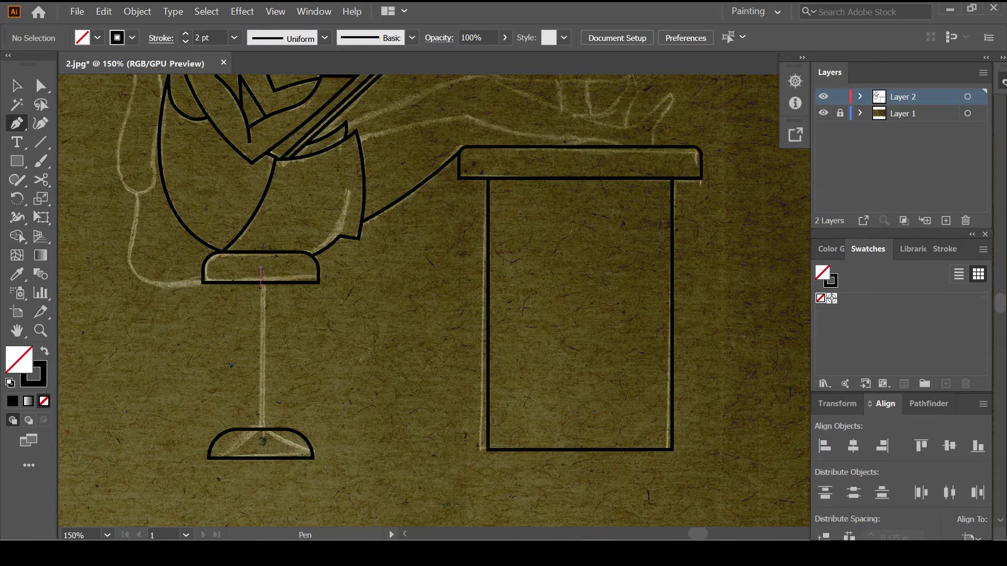
Step: Draw the vertical stool stem between the seat and base
{"action": "left_click", "coordinate": [260, 429]}
{"action": "key", "text": "v"}
{"action": "left_click_drag", "start_coordinate": [194, 241], "coordinate": [325, 467]}
{"action": "double_click", "coordinate": [261, 357]}
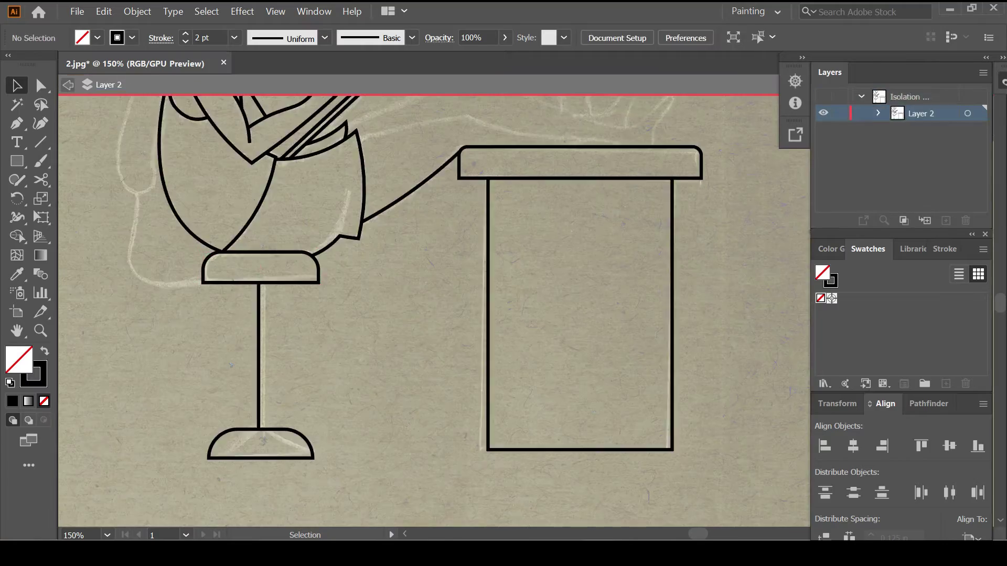
{"action": "key", "text": "Escape"}
{"action": "left_click", "coordinate": [231, 364]}
Step: Draw a backrest rectangle and curve its side to follow the sketch
{"action": "left_click_drag", "start_coordinate": [230, 365], "coordinate": [331, 516]}
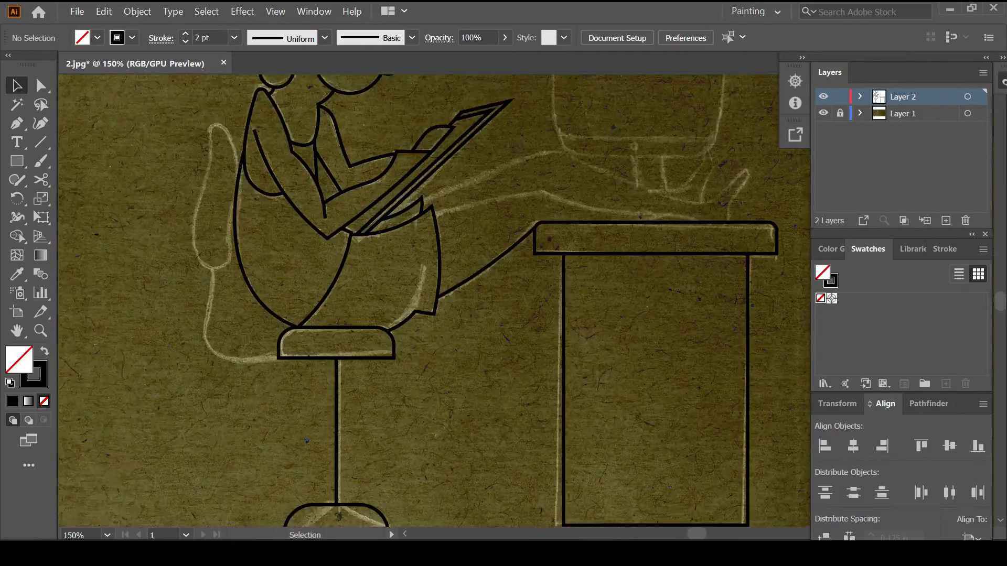
{"action": "key", "text": "m"}
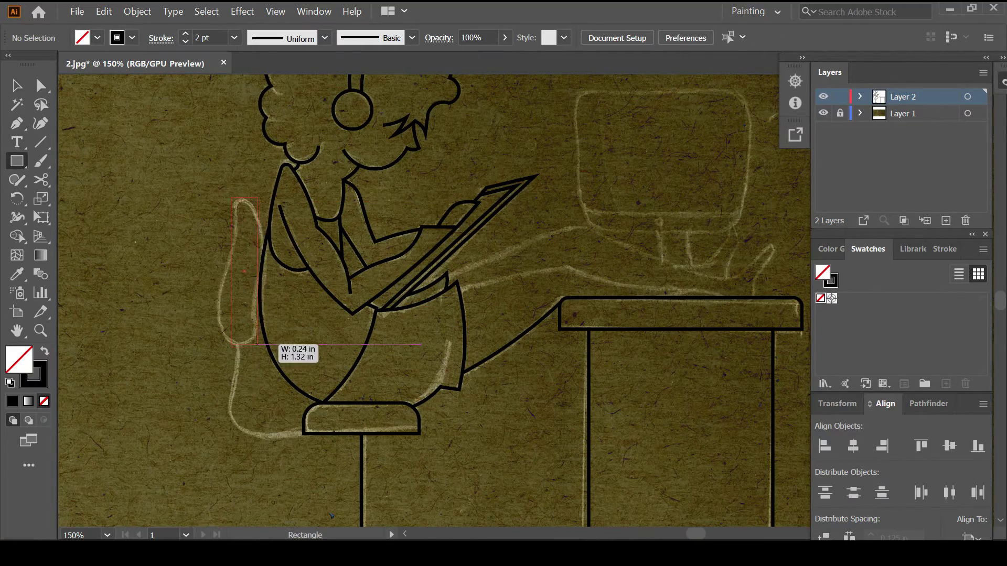
{"action": "left_click_drag", "start_coordinate": [258, 345], "coordinate": [259, 345]}
{"action": "key", "text": "a"}
{"action": "left_click", "coordinate": [239, 337]}
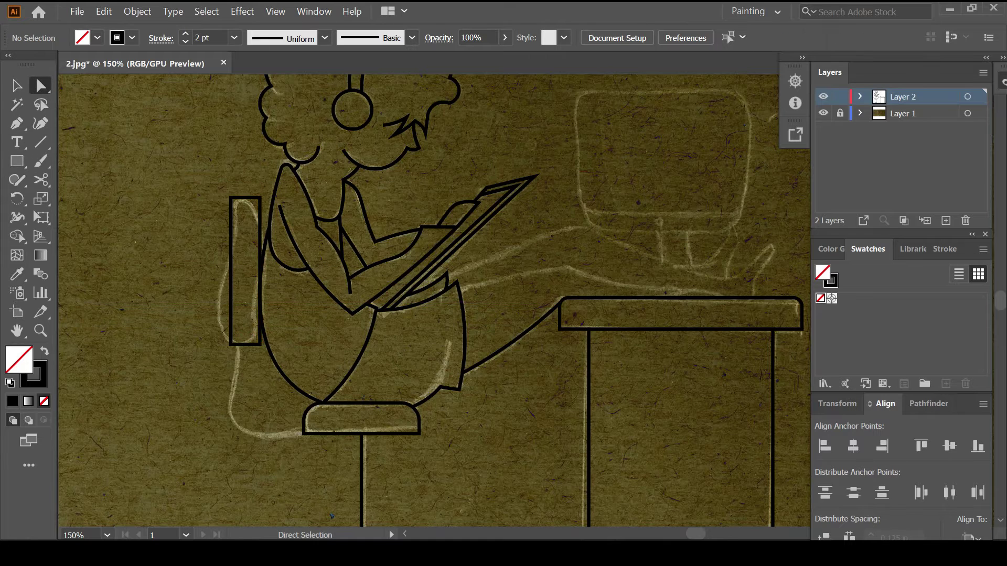
{"action": "left_click_drag", "start_coordinate": [231, 273], "coordinate": [217, 290]}
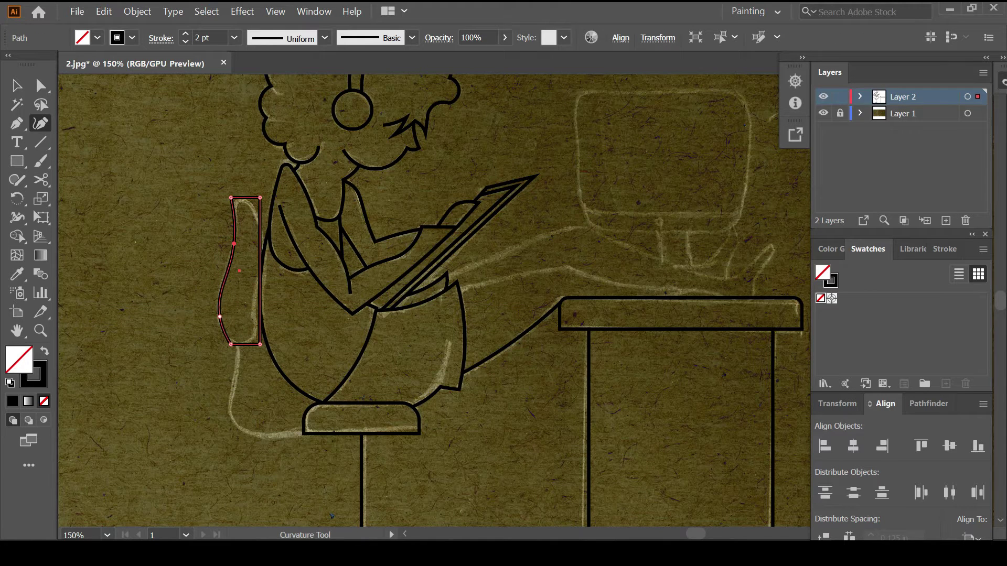
{"action": "key", "text": "ctrl+shift+a"}
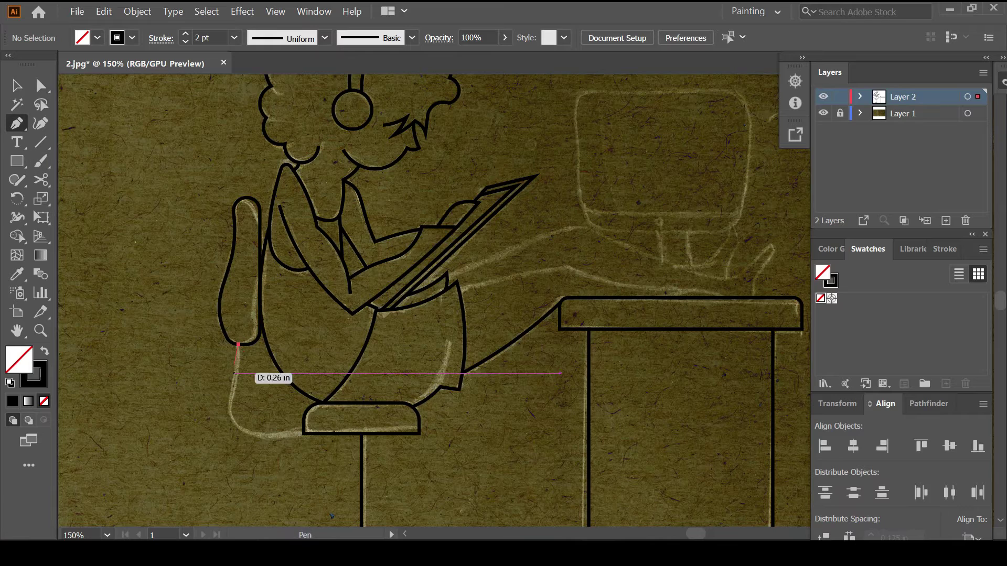
Step: Draw a curve from the backrest bottom down to the seat
{"action": "left_click", "coordinate": [304, 433]}
{"action": "key", "text": "shift+grave"}
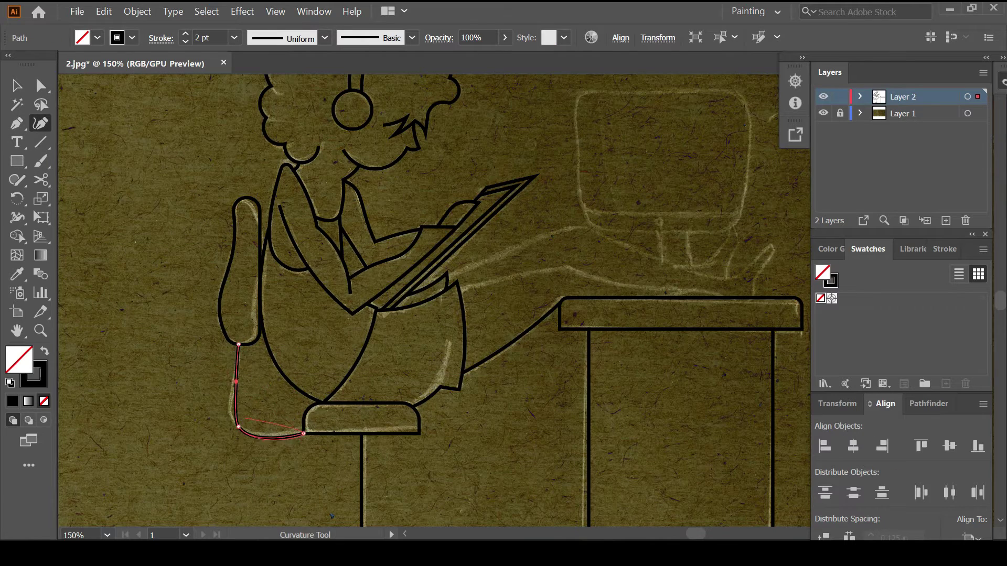
{"action": "key", "text": "ctrl+shift+a"}
{"action": "key", "text": "ctrl+0"}
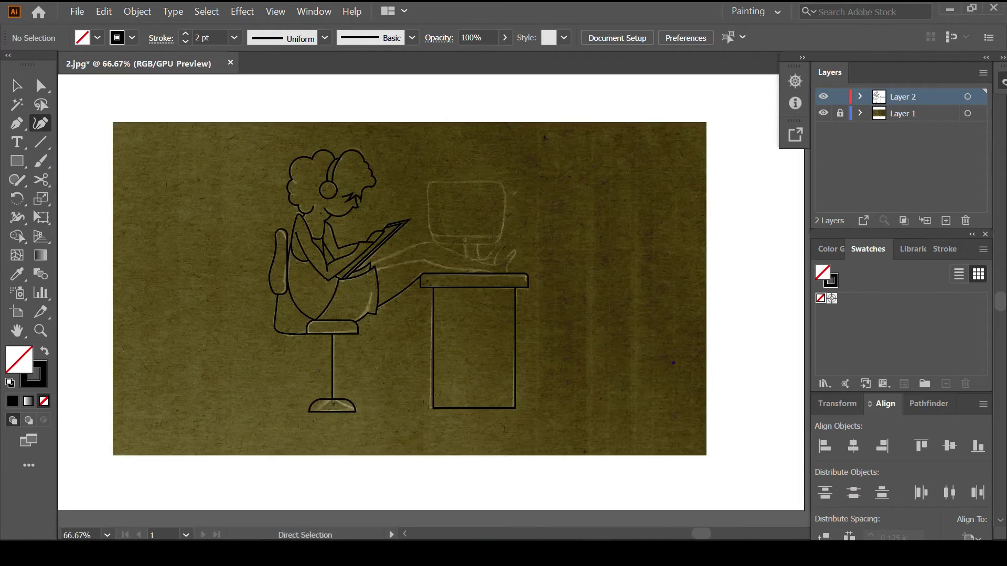
{"action": "key", "text": "ctrl+equal"}
{"action": "key", "text": "ctrl+equal"}
Step: Trace the leg outline from the hip to the desk top
{"action": "scroll", "coordinate": [458, 251], "scroll_direction": "up", "scroll_amount": 2}
{"action": "left_click", "coordinate": [151, 311]}
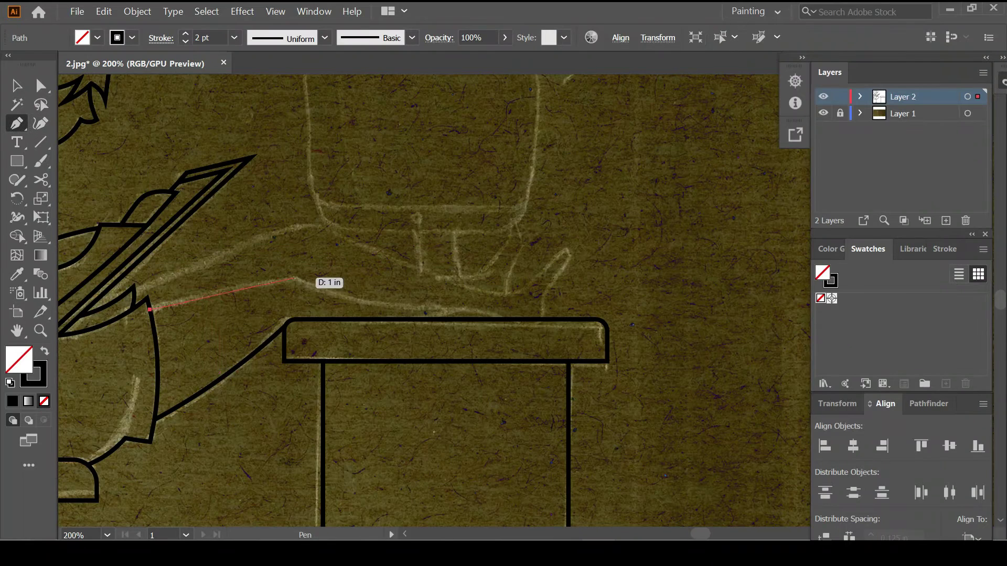
{"action": "left_click", "coordinate": [296, 278]}
{"action": "left_click", "coordinate": [507, 318]}
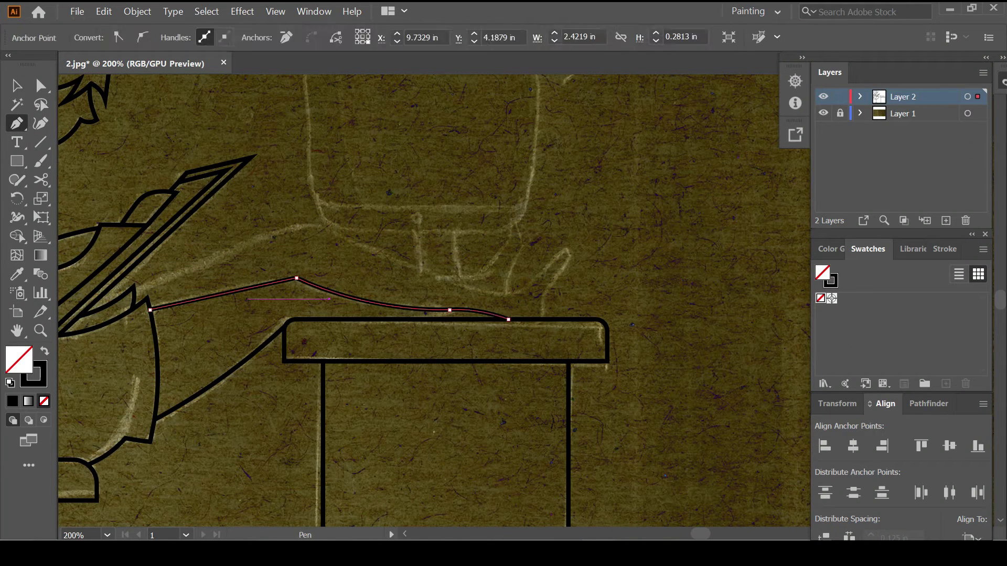
{"action": "key", "text": "shift+grave"}
{"action": "key", "text": "ctrl+shift+a"}
{"action": "left_click", "coordinate": [367, 289]}
{"action": "key", "text": "ctrl+shift+a"}
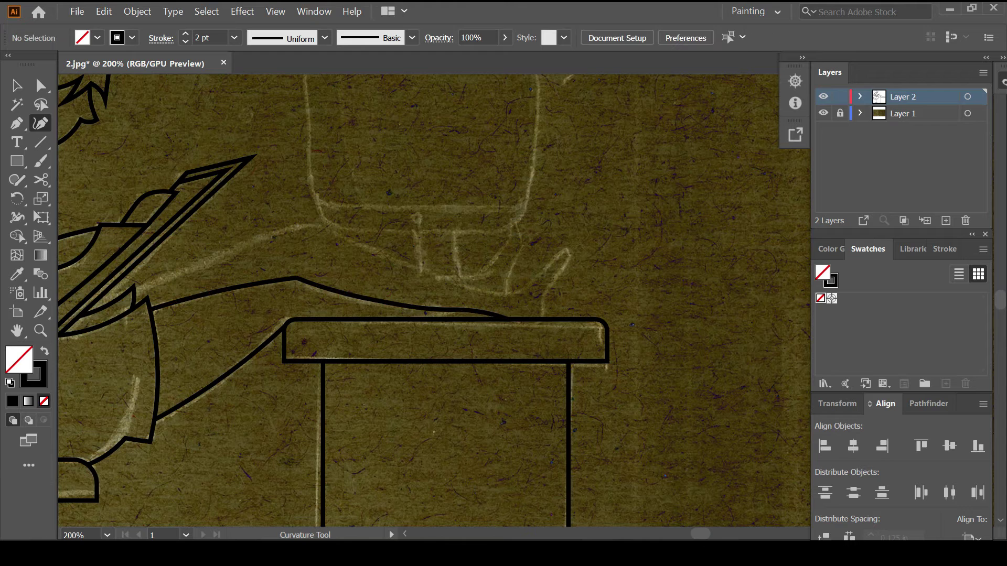
Step: Trace the other leg from knee to ankle with the first foot resting on the desk
{"action": "left_click", "coordinate": [135, 290]}
{"action": "left_click_drag", "start_coordinate": [275, 232], "coordinate": [301, 224]}
{"action": "left_click_drag", "start_coordinate": [363, 245], "coordinate": [414, 269]}
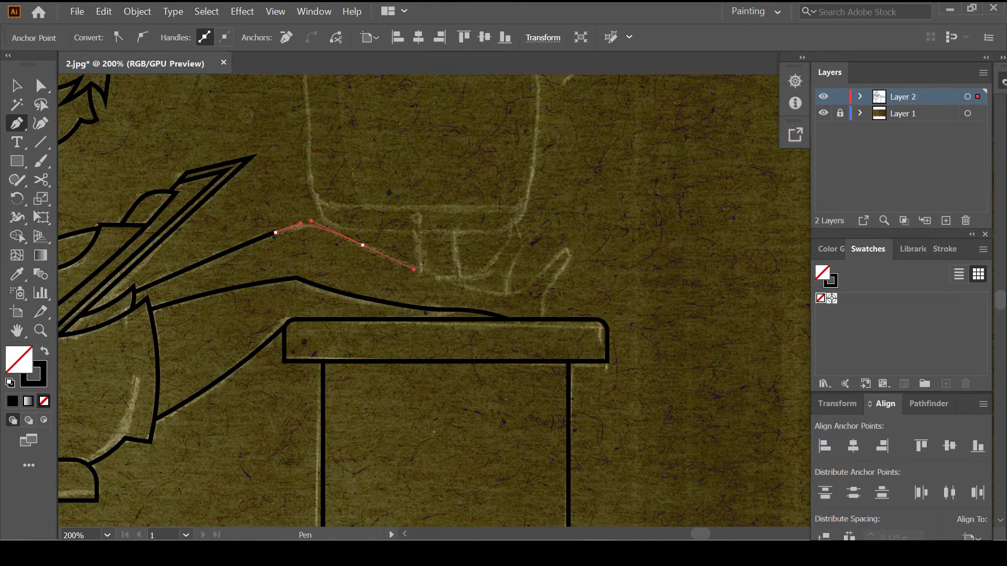
{"action": "mouse_move", "coordinate": [506, 292]}
{"action": "left_mouse_down"}
{"action": "mouse_move", "coordinate": [548, 290]}
{"action": "mouse_move", "coordinate": [555, 341]}
{"action": "left_mouse_up"}
{"action": "key", "text": "ctrl+shift+a"}
Step: Draw the second foot curving over the desk
{"action": "left_click", "coordinate": [445, 278]}
{"action": "left_click_drag", "start_coordinate": [490, 268], "coordinate": [499, 257]}
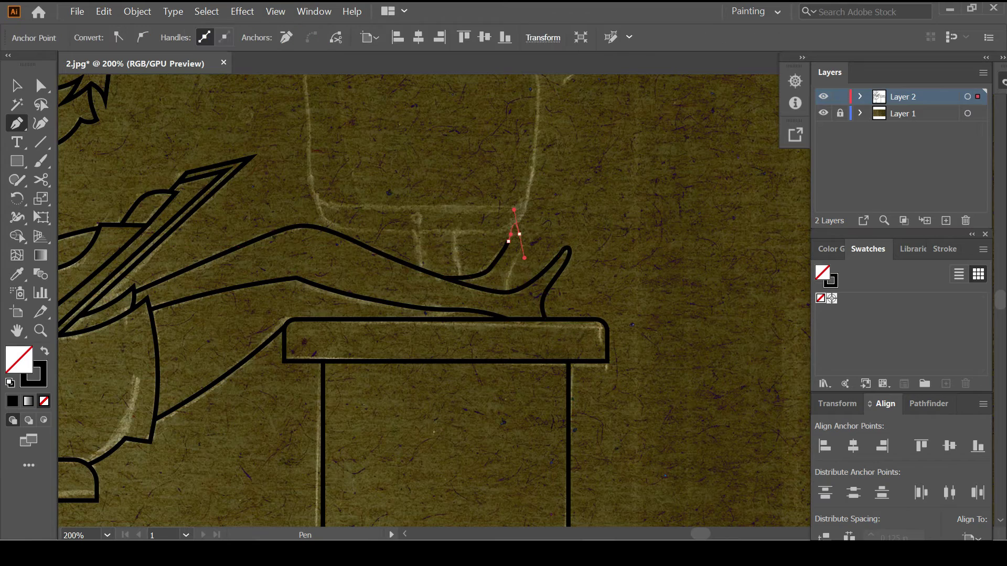
{"action": "left_click", "coordinate": [545, 318]}
{"action": "key", "text": "ctrl+shift+a"}
{"action": "key", "text": "ctrl+minus"}
{"action": "key", "text": "ctrl+minus"}
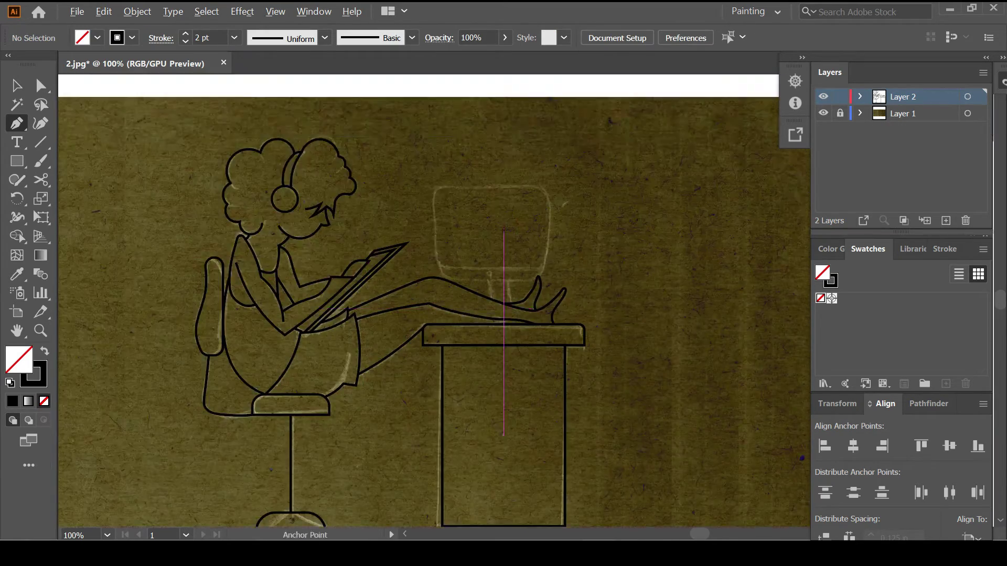
{"action": "key", "text": "ctrl+plus"}
Step: Draw a rectangle over the monitor and taper it into a narrow half-screen trapezoid
{"action": "key", "text": "m"}
{"action": "left_click_drag", "start_coordinate": [399, 166], "coordinate": [563, 285]}
{"action": "key", "text": "e"}
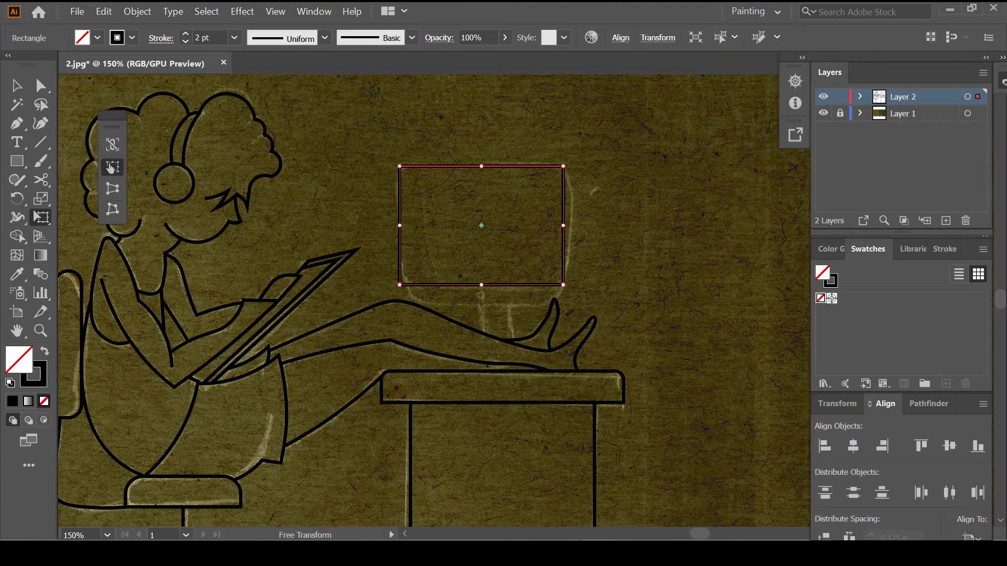
{"action": "left_click_drag", "start_coordinate": [400, 285], "coordinate": [406, 285]}
{"action": "key", "text": "shift+grave"}
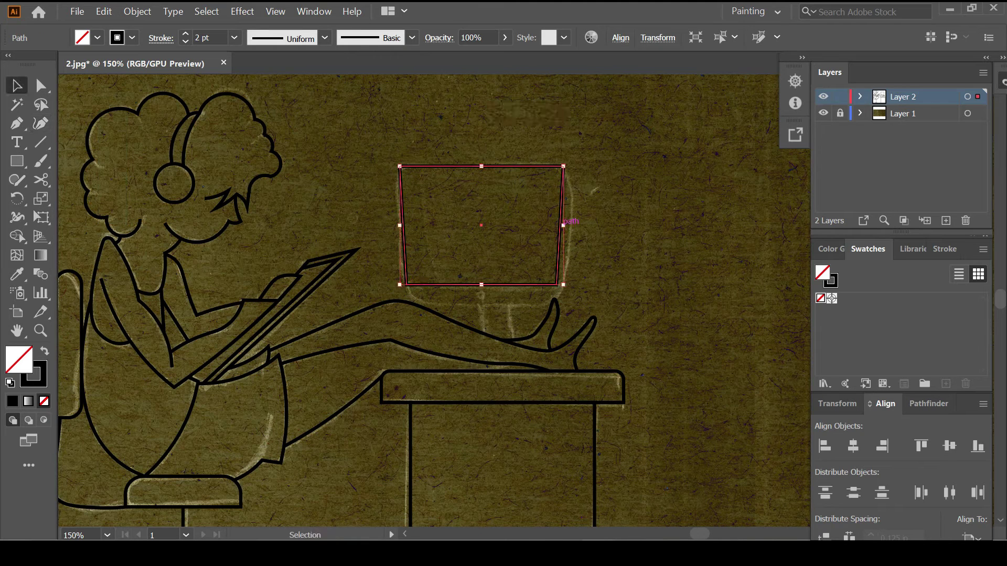
{"action": "left_click_drag", "start_coordinate": [563, 225], "coordinate": [481, 225]}
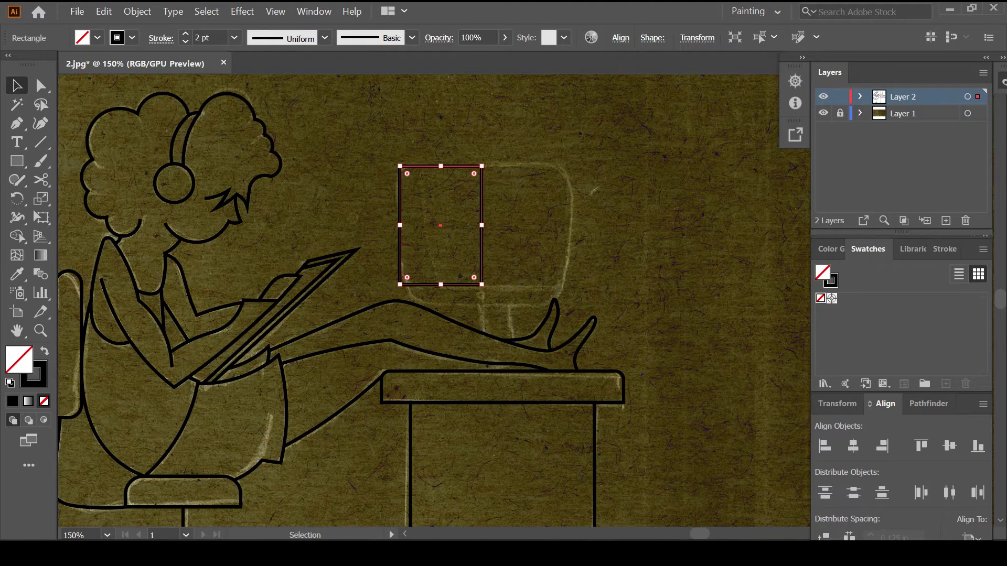
{"action": "key", "text": "a"}
{"action": "left_click_drag", "start_coordinate": [401, 285], "coordinate": [406, 284]}
Step: Reflect a copy of the half screen and combine the halves with Pathfinder
{"action": "key", "text": "v"}
{"action": "key", "text": "o"}
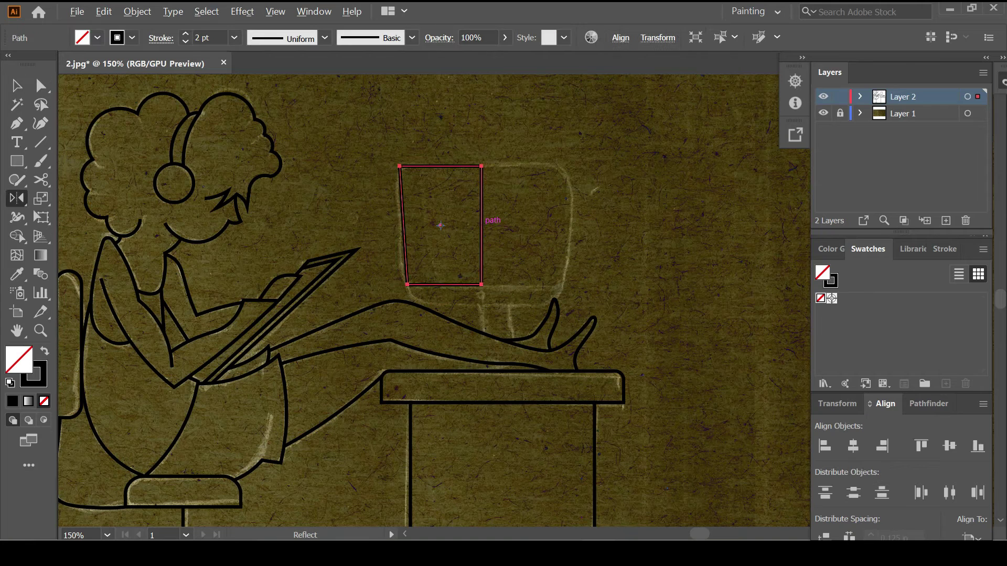
{"action": "left_click", "coordinate": [482, 225], "text": "alt"}
{"action": "left_click", "coordinate": [929, 404]}
{"action": "left_click", "coordinate": [825, 446]}
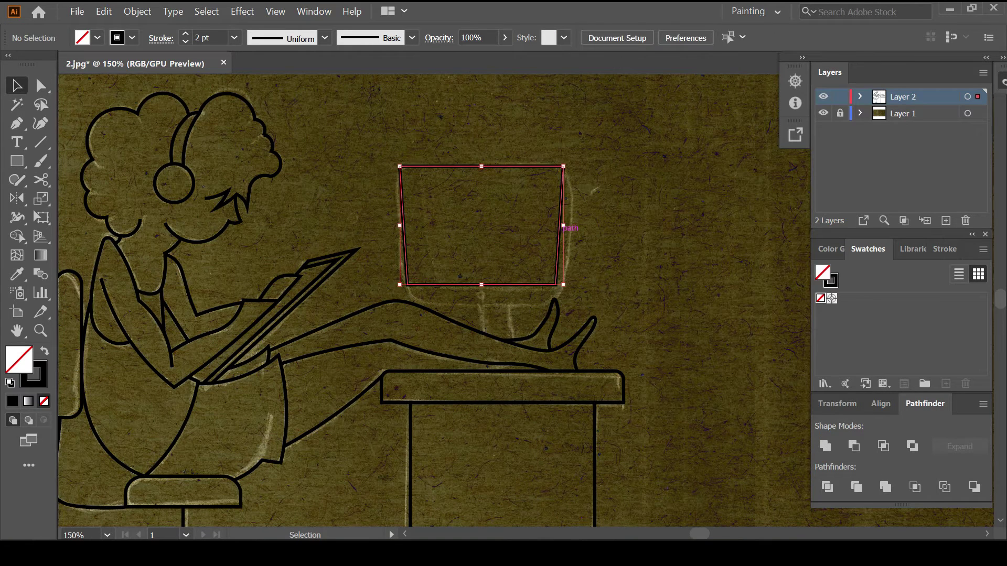
{"action": "key", "text": "ctrl+z"}
{"action": "left_click", "coordinate": [854, 446]}
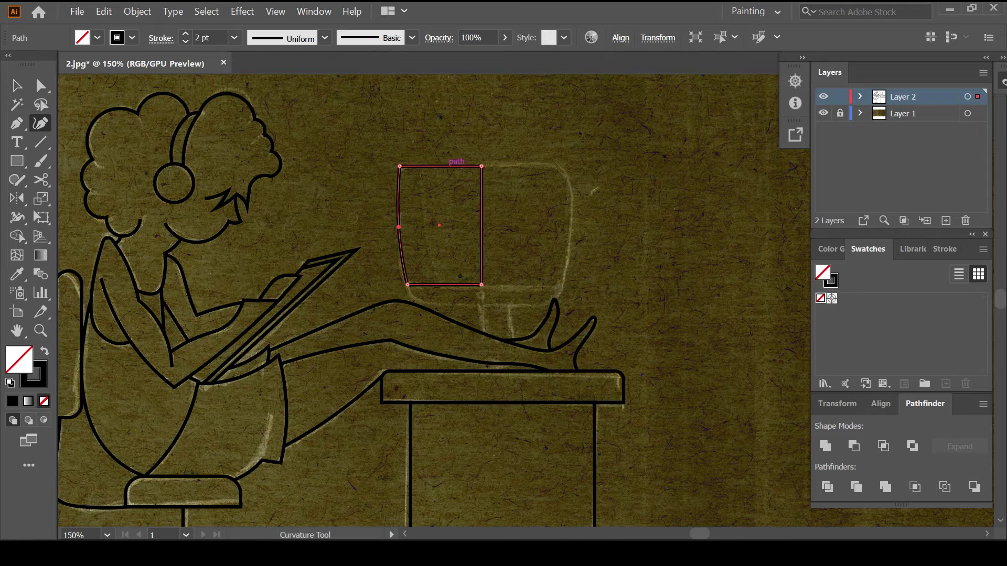
Step: Mirror a copy of the half screen across the vertical axis
{"action": "key", "text": "Escape"}
{"action": "key", "text": "v"}
{"action": "left_click", "coordinate": [481, 225], "text": "alt"}
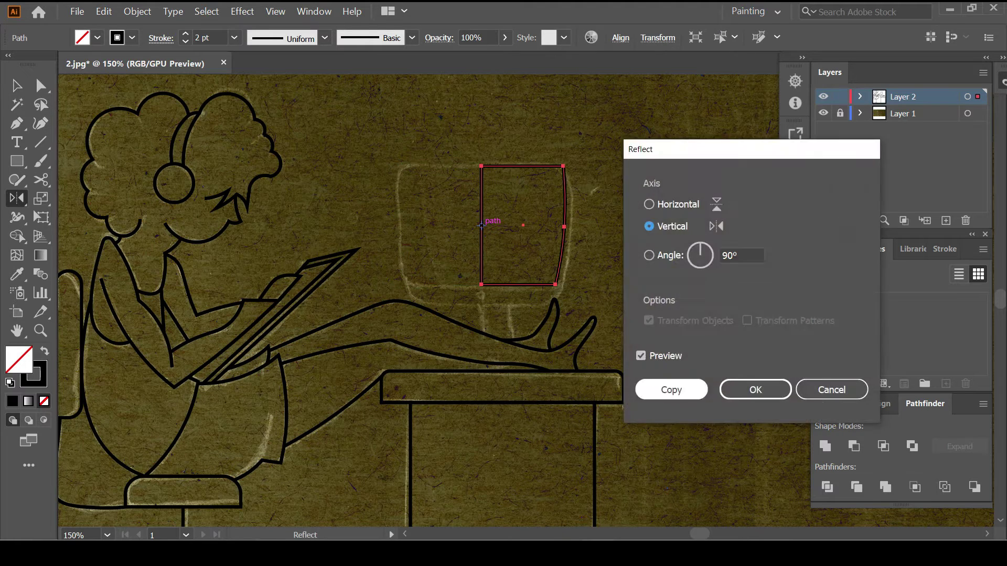
{"action": "left_click", "coordinate": [668, 388]}
{"action": "key", "text": "v"}
{"action": "key", "text": "ctrl+shift+a"}
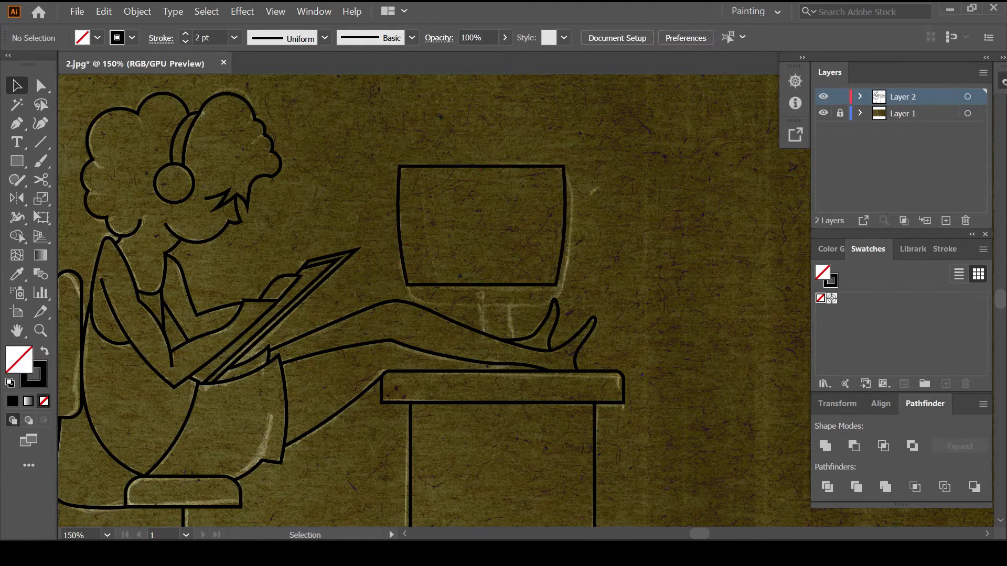
Step: Round the joined screen with curves and shift a duplicate down as the lower frame
{"action": "key", "text": "a"}
{"action": "left_click", "coordinate": [509, 166]}
{"action": "key", "text": "shift+grave"}
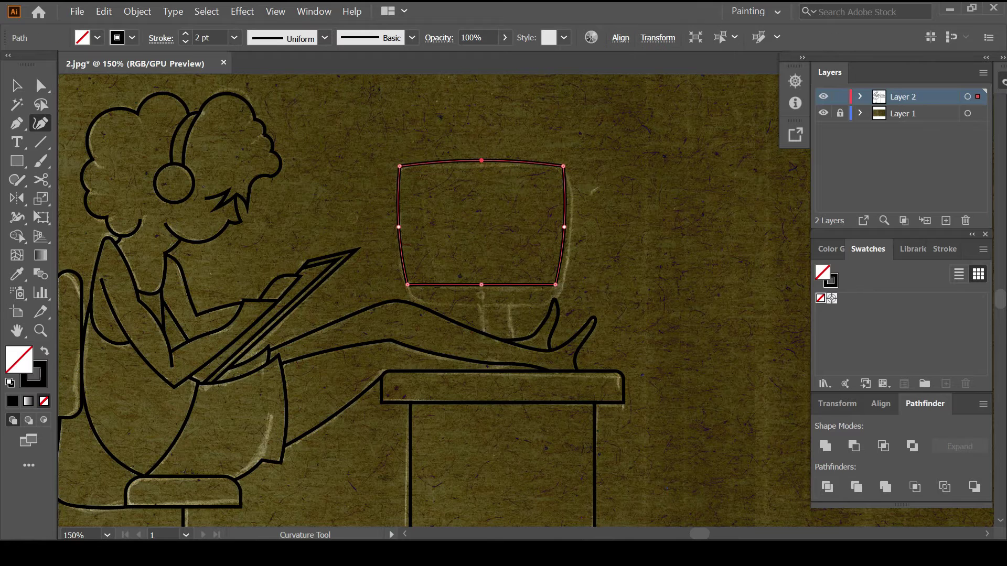
{"action": "left_click", "coordinate": [565, 236]}
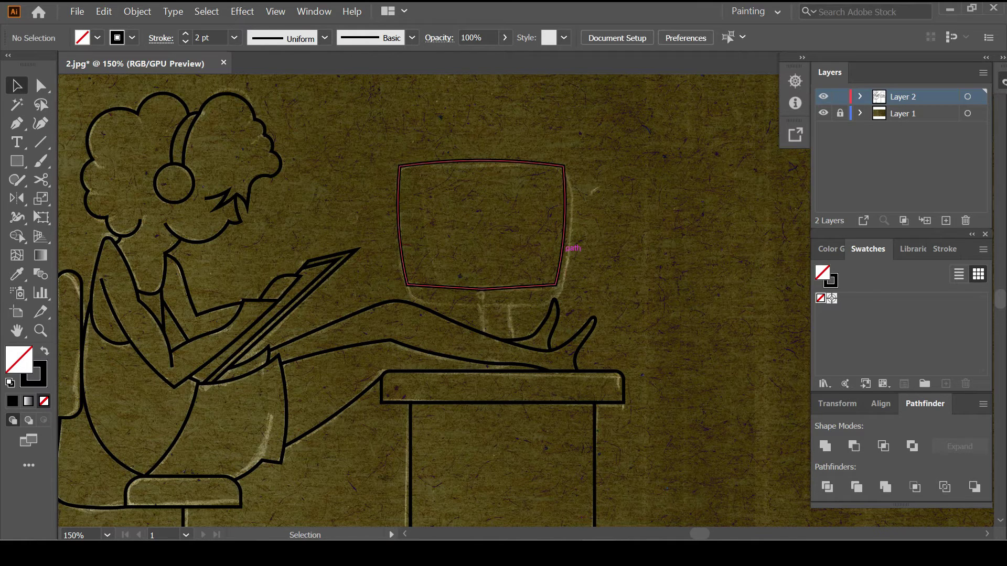
{"action": "key", "text": "a"}
{"action": "key", "text": "v"}
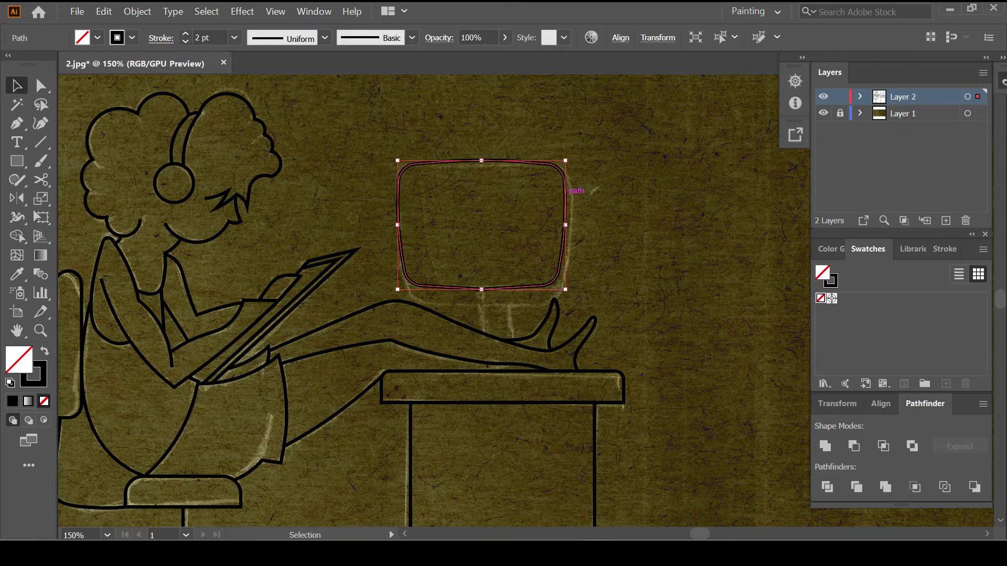
{"action": "left_click_drag", "start_coordinate": [502, 160], "coordinate": [504, 174]}
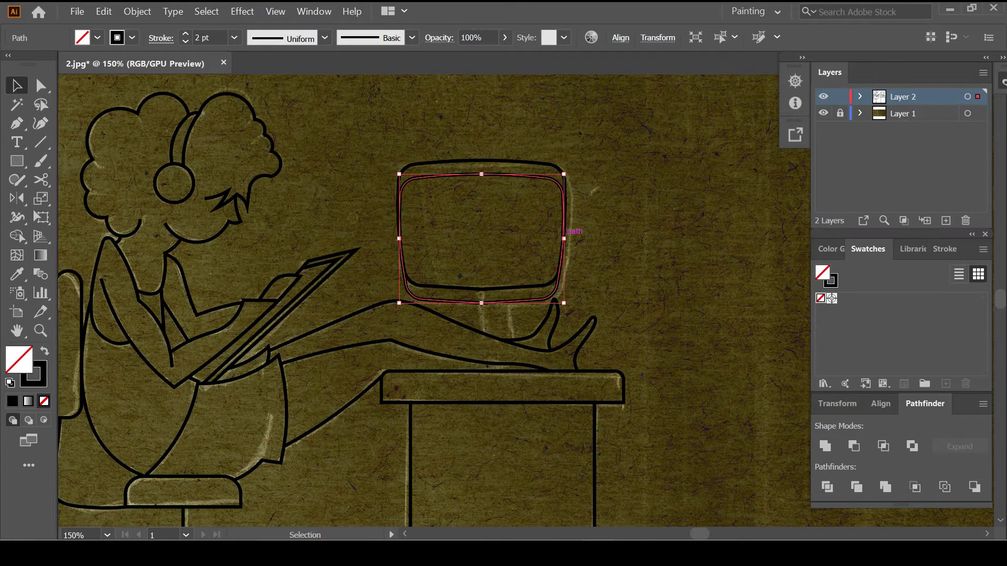
{"action": "key", "text": "ctrl+shift+a"}
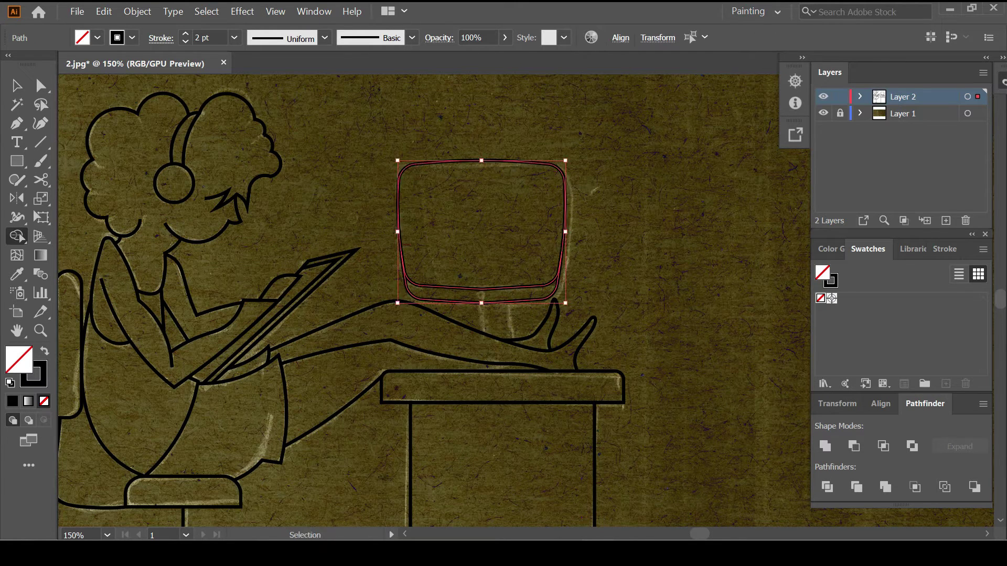
Step: Draw a small black-filled dot below the screen
{"action": "key", "text": "l"}
{"action": "key", "text": "ctrl+equal"}
{"action": "key", "text": "ctrl+equal"}
{"action": "key", "text": "ctrl+equal"}
{"action": "left_click_drag", "start_coordinate": [447, 208], "coordinate": [473, 234]}
Step: Draw a black-outlined monitor stand and trim it against the leg curve with Shape Builder
{"action": "key", "text": "ctrl+0"}
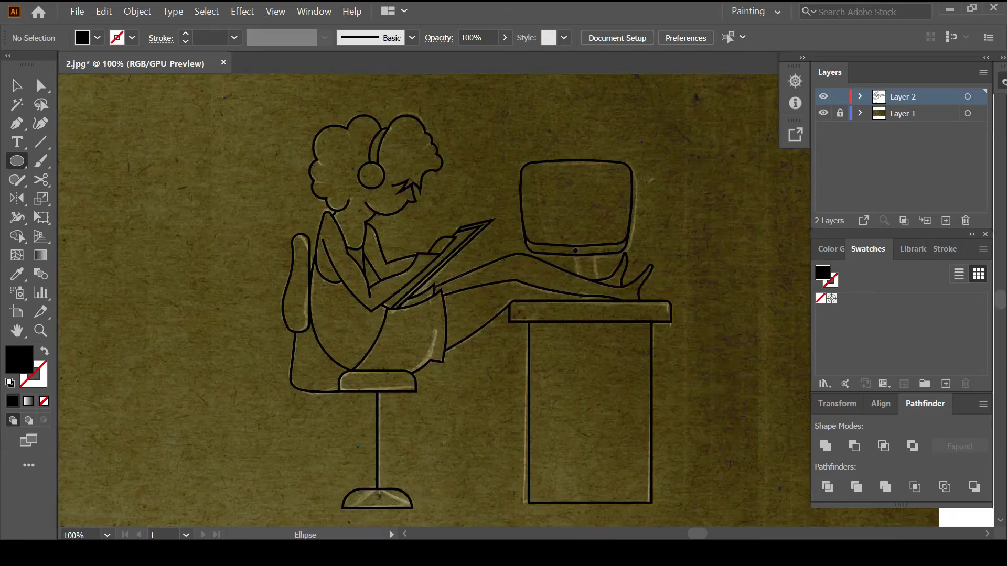
{"action": "key", "text": "ctrl+equal"}
{"action": "key", "text": "m"}
{"action": "scroll", "coordinate": [581, 294], "scroll_direction": "up", "scroll_amount": 2}
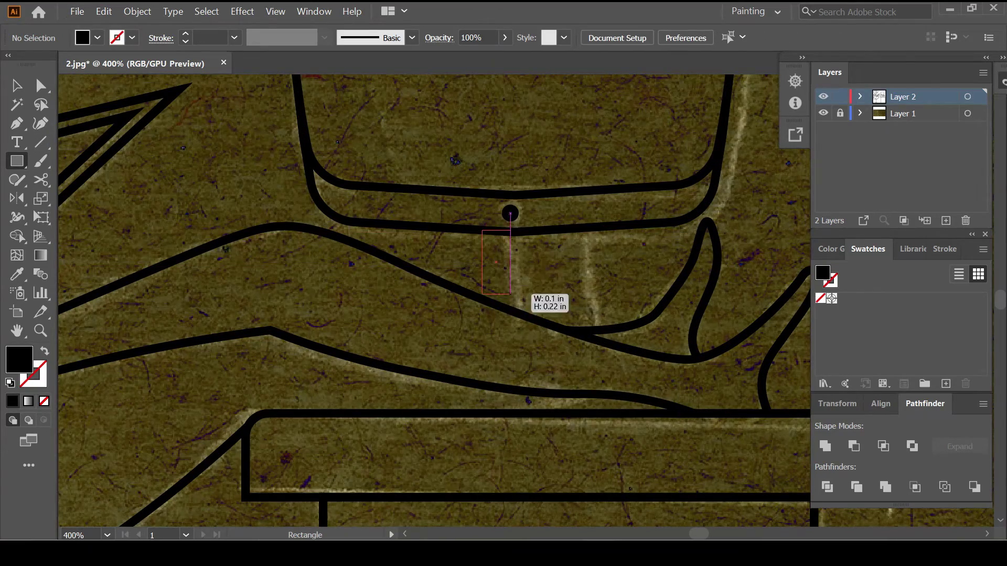
{"action": "left_click_drag", "start_coordinate": [483, 230], "coordinate": [548, 409]}
{"action": "key", "text": "shift+x"}
{"action": "key", "text": "v"}
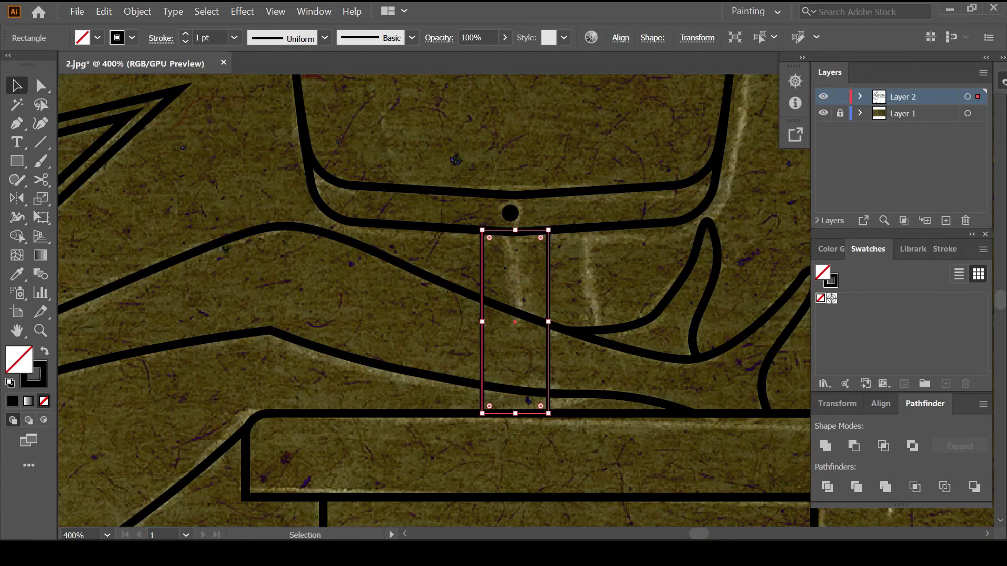
{"action": "key", "text": "ctrl+shift+a"}
{"action": "left_click", "coordinate": [548, 244]}
{"action": "left_click", "coordinate": [482, 300], "text": "shift"}
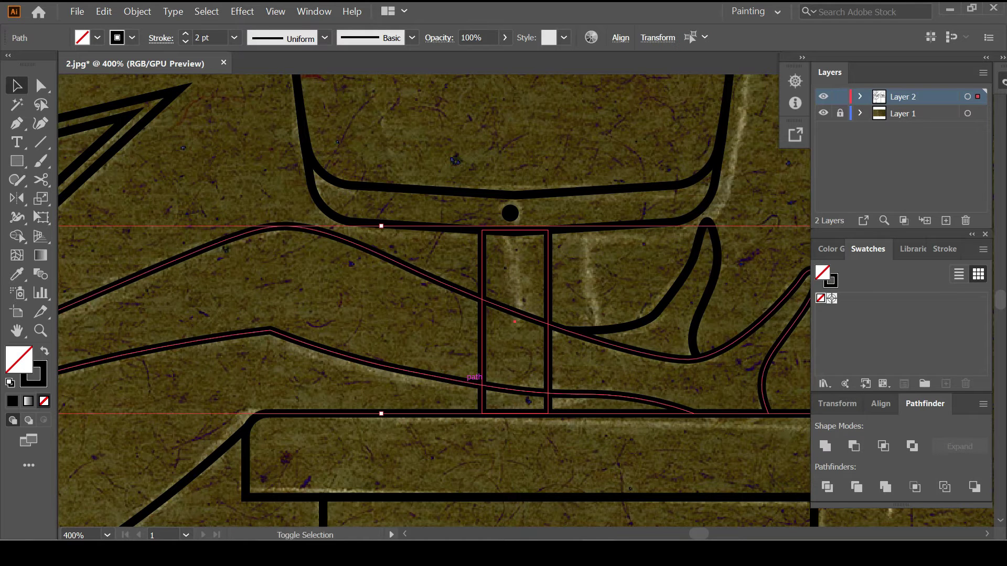
{"action": "left_click", "coordinate": [17, 236]}
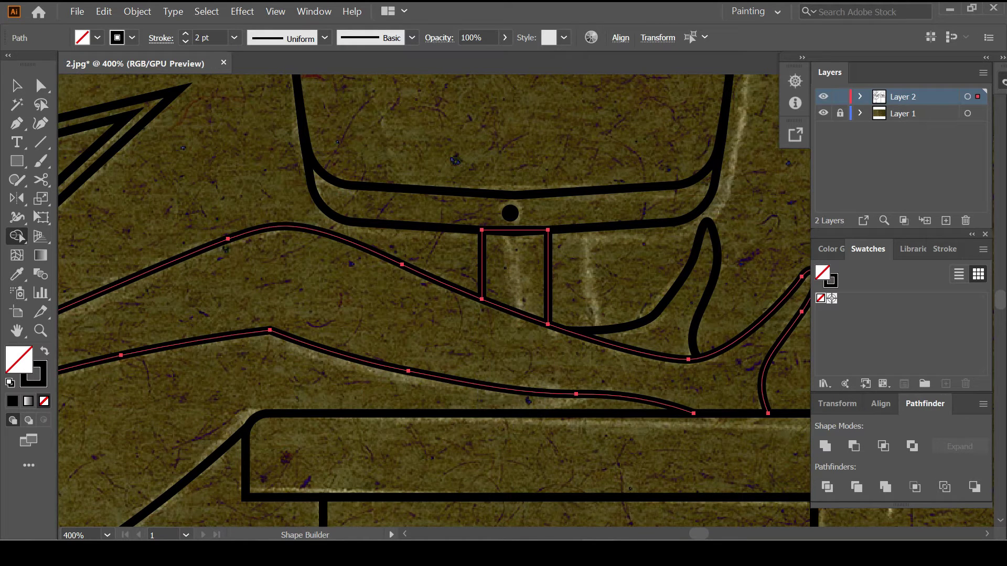
{"action": "key", "text": "ctrl+shift+a"}
Step: Draw an oval bridging the hair and earcup, selecting it with both
{"action": "key", "text": "ctrl+minus"}
{"action": "key", "text": "ctrl+minus"}
{"action": "key", "text": "ctrl+minus"}
{"action": "key", "text": "ctrl+minus"}
{"action": "key", "text": "ctrl+minus"}
{"action": "key", "text": "ctrl+plus"}
{"action": "key", "text": "ctrl+plus"}
{"action": "key", "text": "ctrl+plus"}
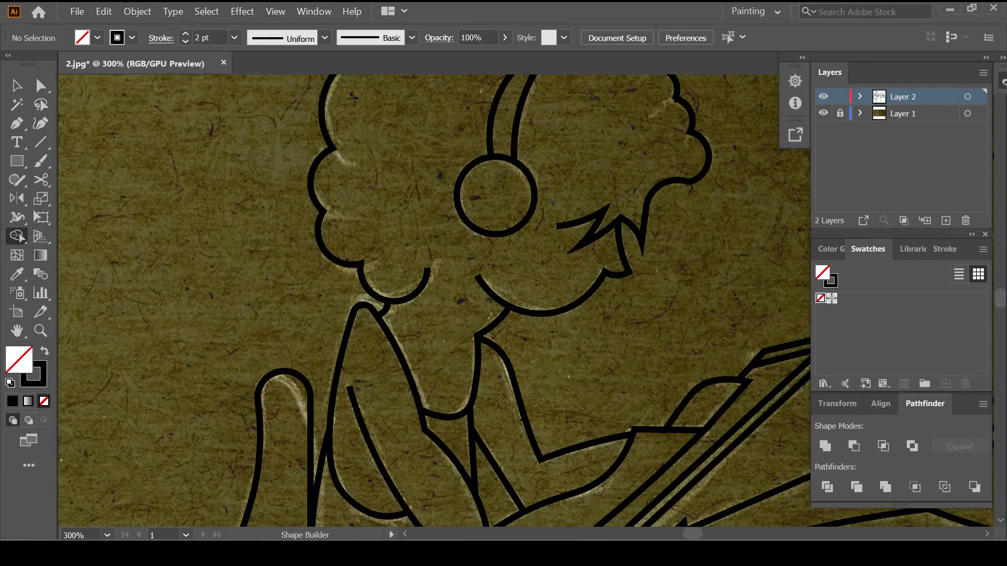
{"action": "left_click", "coordinate": [17, 161]}
{"action": "left_click", "coordinate": [79, 198]}
{"action": "left_click_drag", "start_coordinate": [484, 271], "coordinate": [402, 210]}
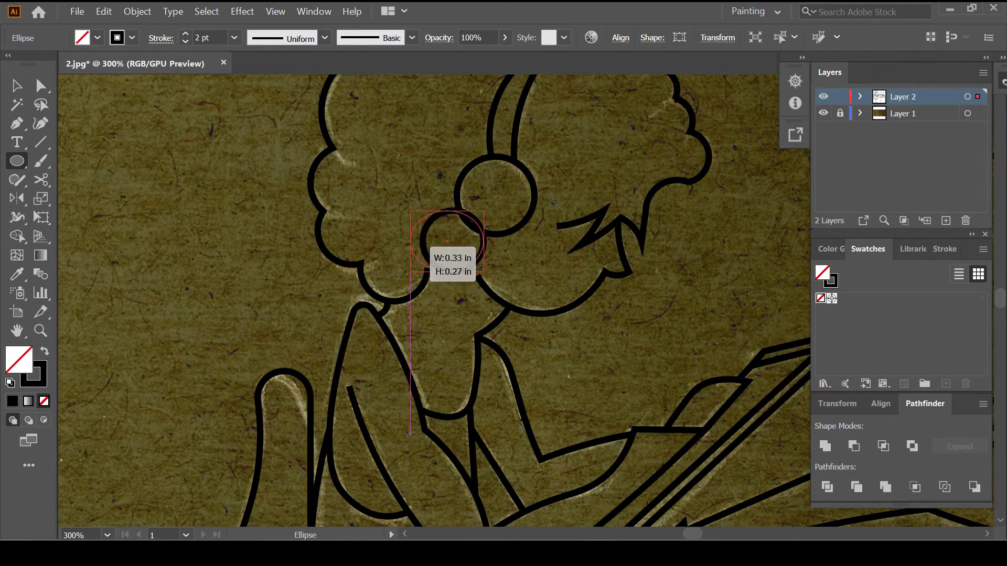
{"action": "left_click", "coordinate": [533, 210], "text": "shift"}
{"action": "left_click", "coordinate": [556, 226], "text": "shift"}
Step: Trim the oval's excess out of the hair with Shape Builder
{"action": "key", "text": "shift+m"}
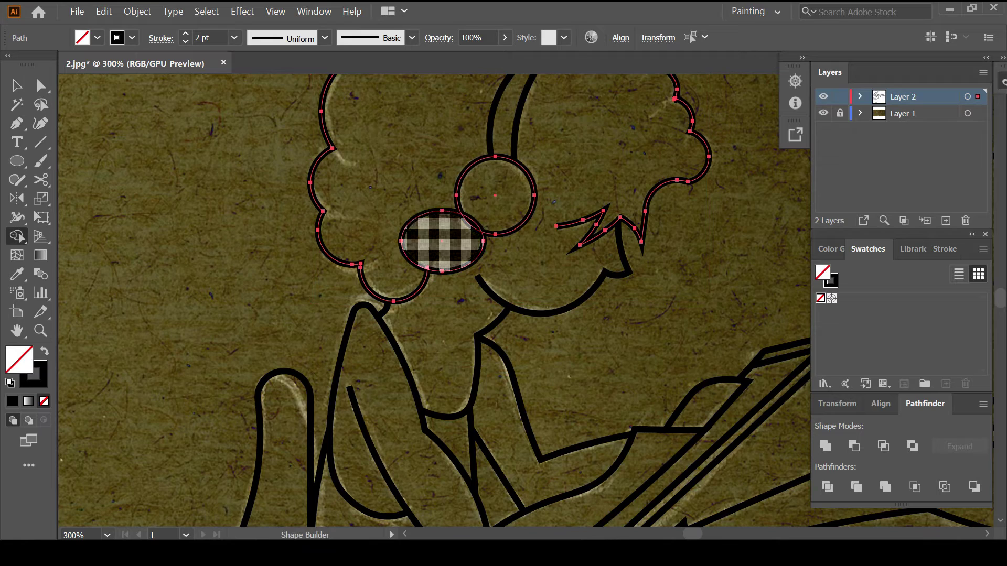
{"action": "left_click", "coordinate": [442, 241], "text": "alt"}
{"action": "key", "text": "v"}
{"action": "right_click", "coordinate": [497, 247]}
{"action": "left_click", "coordinate": [449, 264]}
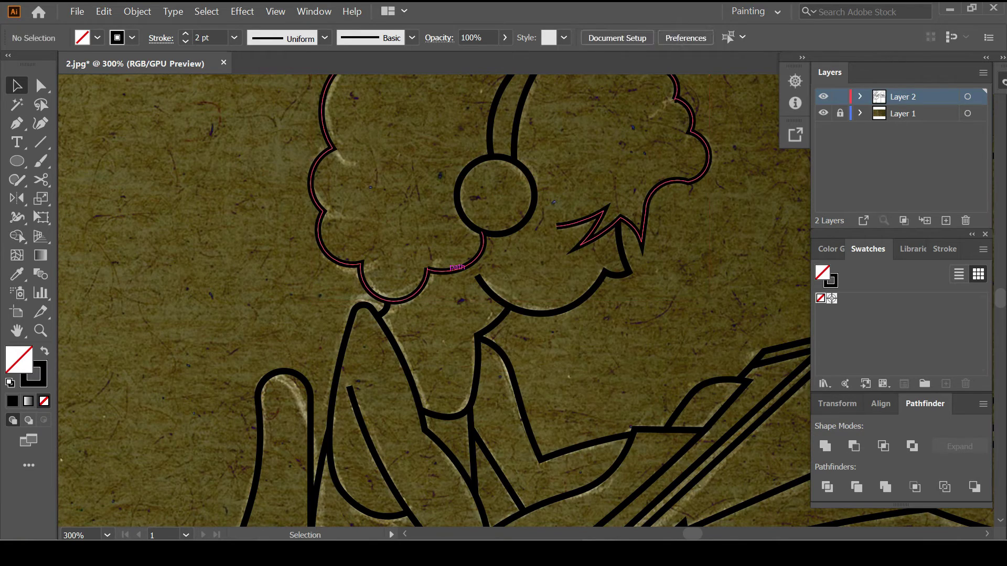
{"action": "key", "text": "ctrl+1"}
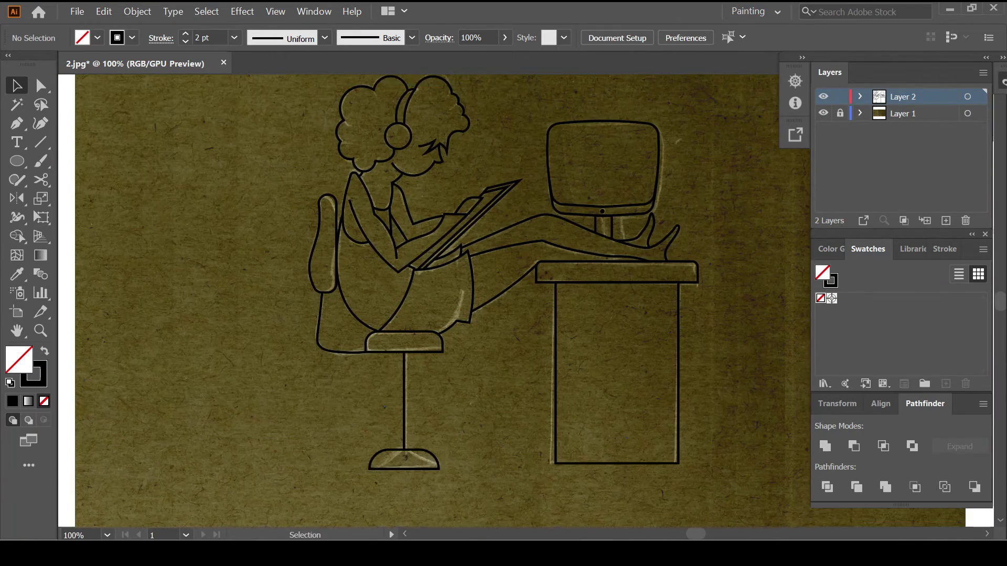
Step: Hide the sketch layer and paste a copy of the line art onto new Layer 3
{"action": "left_click", "coordinate": [823, 112]}
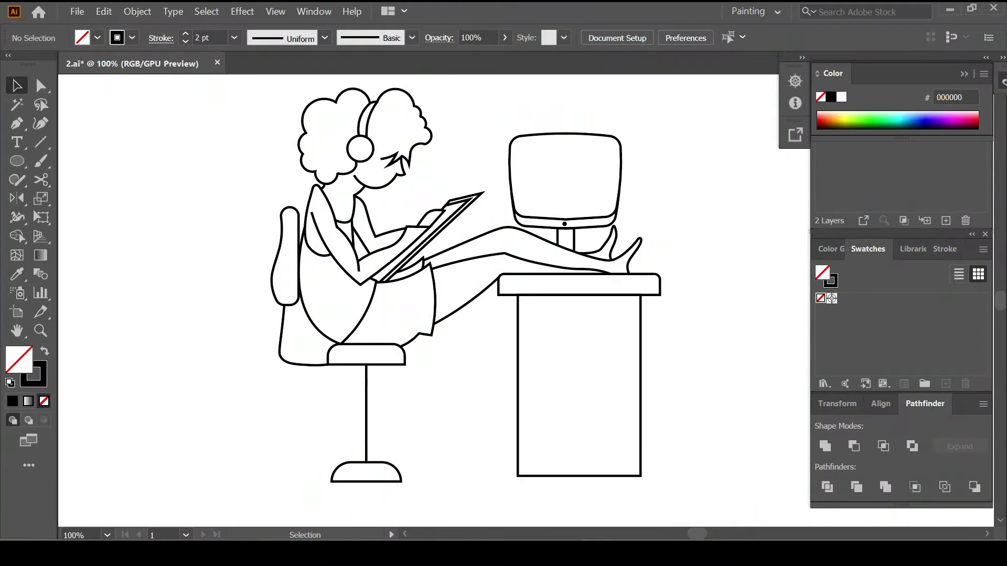
{"action": "key", "text": "F7"}
{"action": "key", "text": "ctrl+l"}
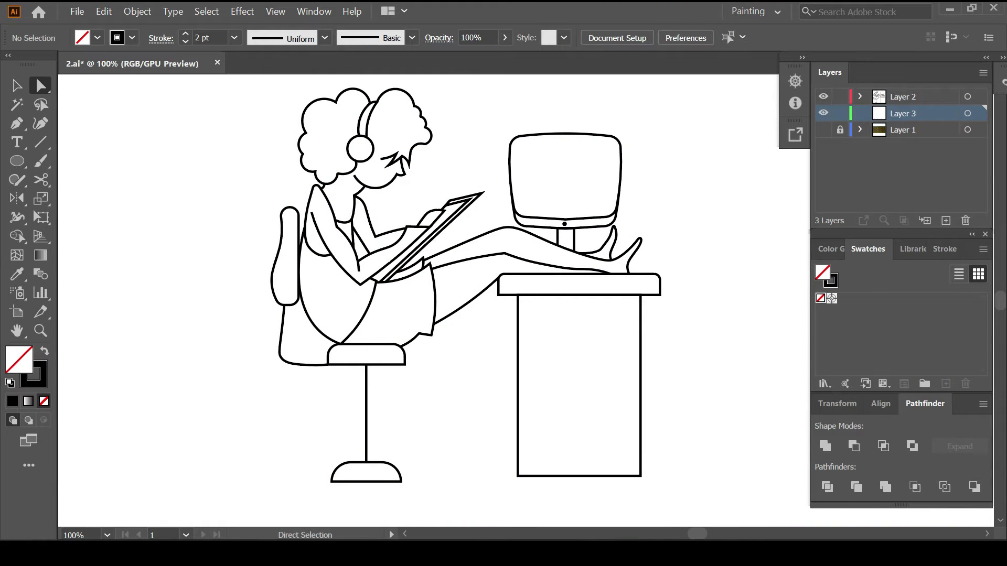
{"action": "key", "text": "a"}
{"action": "key", "text": "ctrl+a"}
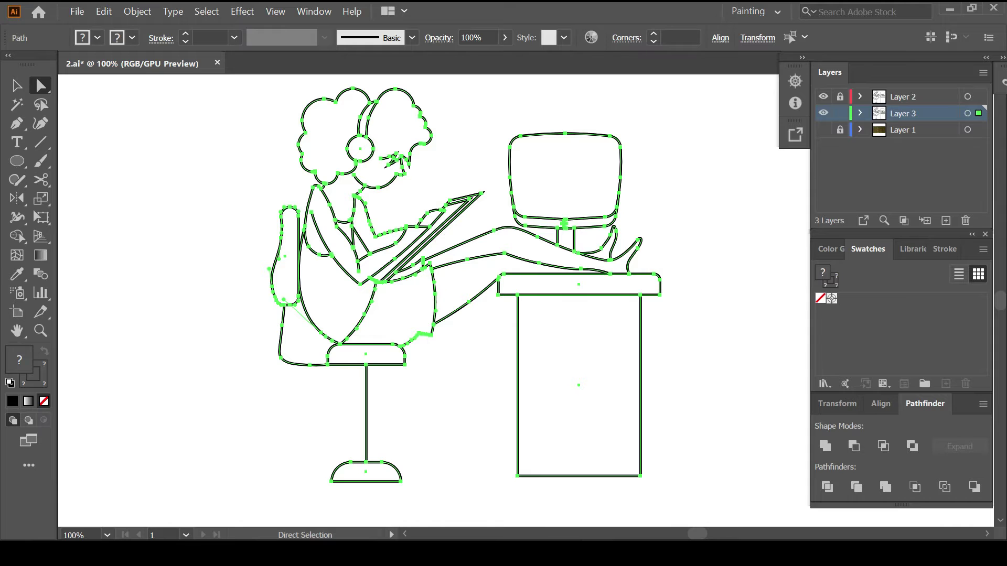
{"action": "key", "text": "v"}
Step: Hide Layer 2, thicken the copied strokes and outline them into filled shapes
{"action": "left_click", "coordinate": [823, 96]}
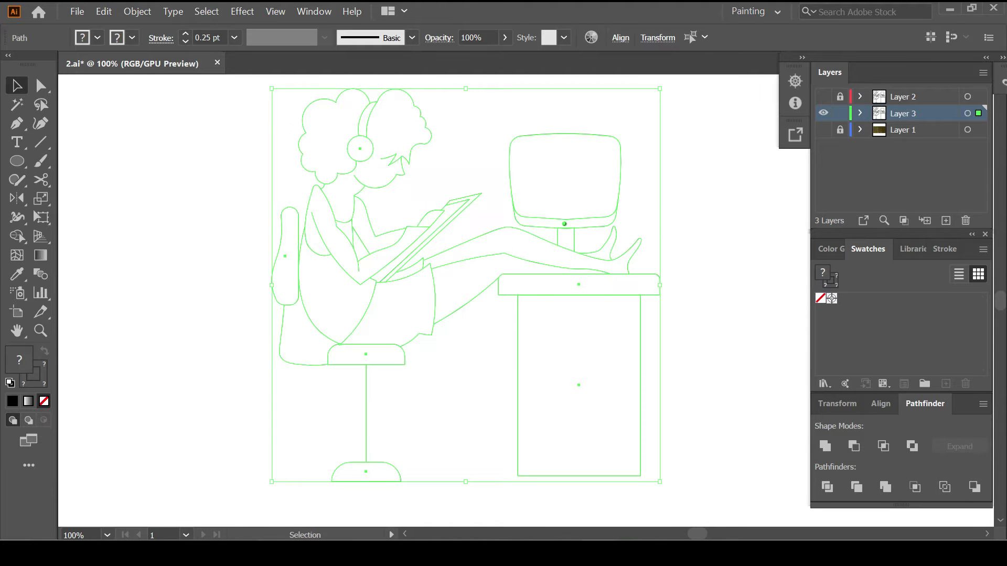
{"action": "left_click", "coordinate": [185, 33]}
{"action": "scroll", "coordinate": [259, 140], "scroll_direction": "up", "scroll_amount": 4, "text": "alt"}
{"action": "left_click", "coordinate": [137, 11]}
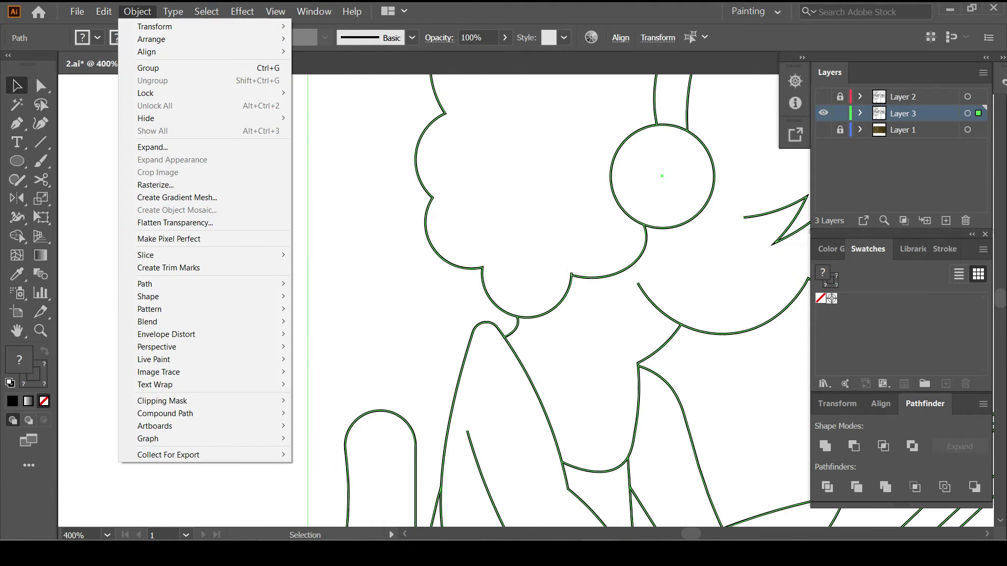
{"action": "left_click", "coordinate": [325, 312]}
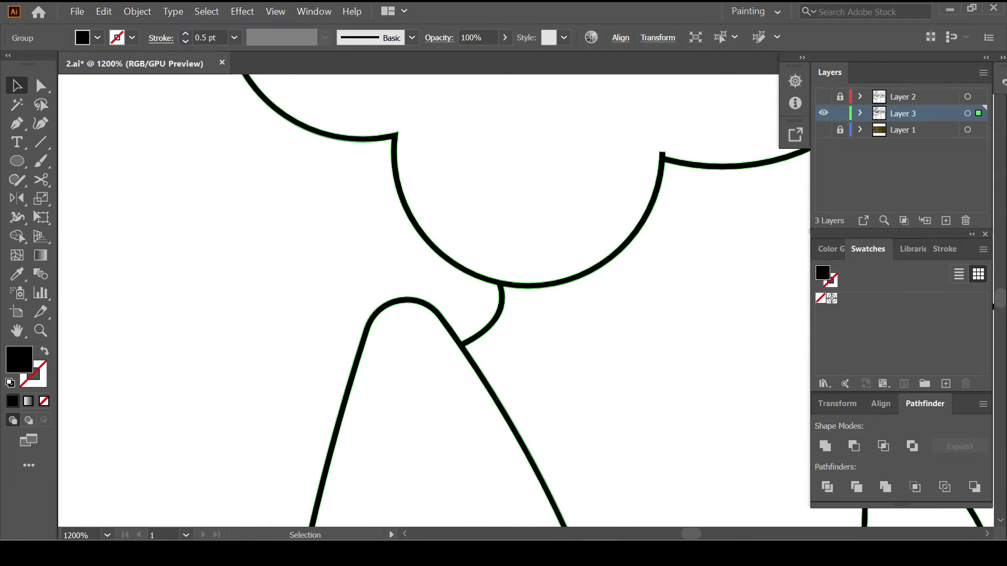
{"action": "scroll", "coordinate": [367, 262], "scroll_direction": "down", "scroll_amount": 3, "text": "alt"}
Step: Join the outlined shapes into one black compound path, deselect and recentre the figure
{"action": "left_click", "coordinate": [138, 11]}
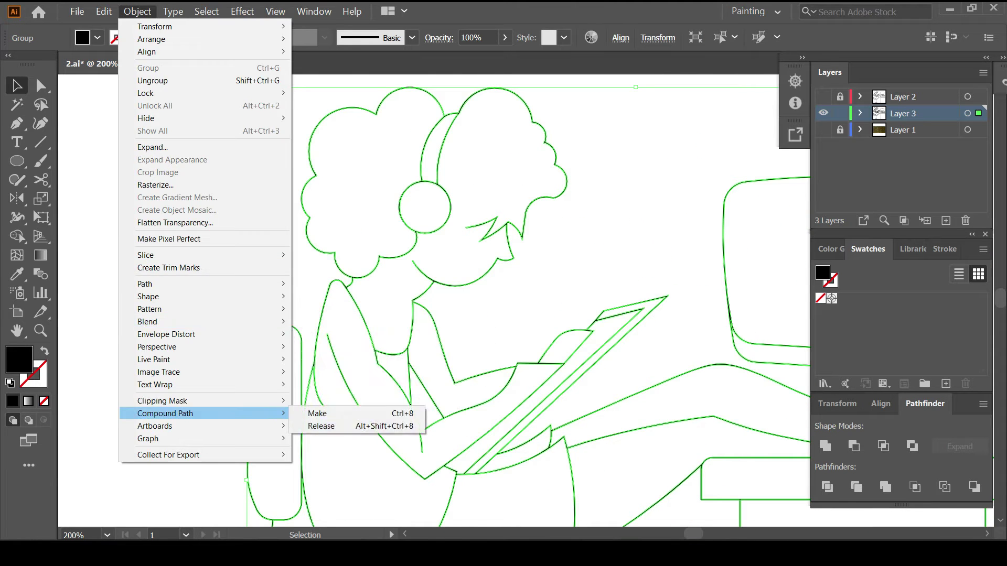
{"action": "left_click", "coordinate": [314, 414]}
{"action": "scroll", "coordinate": [419, 263], "scroll_direction": "up", "scroll_amount": 3}
{"action": "key", "text": "ctrl+shift+a"}
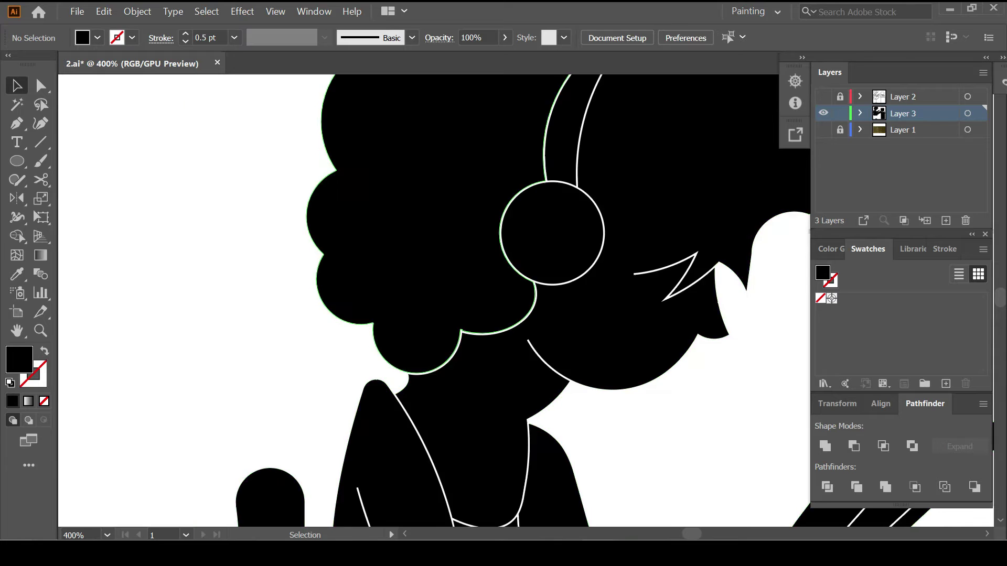
{"action": "scroll", "coordinate": [420, 262], "scroll_direction": "down", "scroll_amount": 5}
{"action": "scroll", "coordinate": [420, 263], "scroll_direction": "up", "scroll_amount": 2}
{"action": "left_click_drag", "start_coordinate": [419, 263], "coordinate": [357, 300]}
Step: Show Layer 3, load Baroque swatches, and colour the monitor screen dark green and rim grey
{"action": "left_click", "coordinate": [823, 113]}
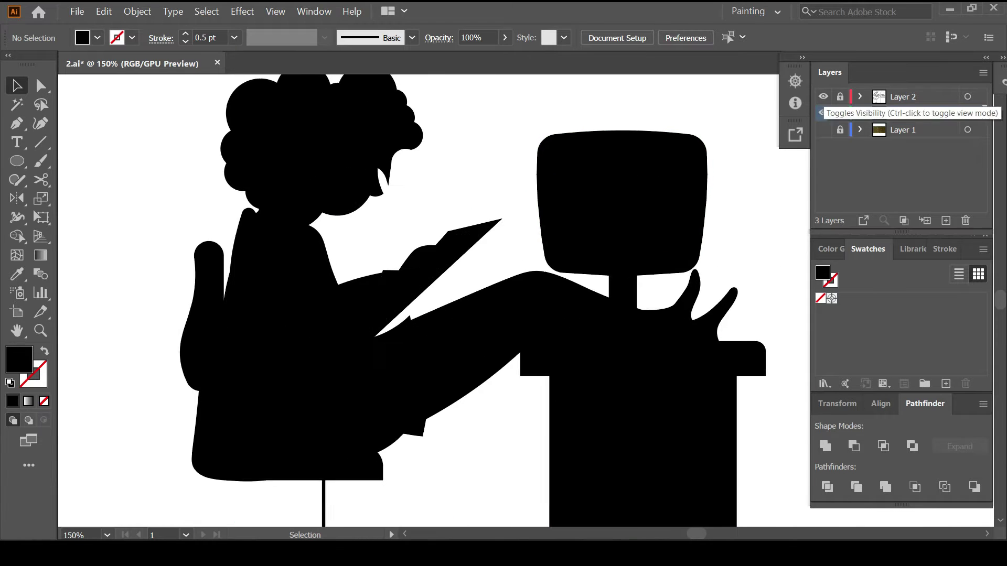
{"action": "left_click", "coordinate": [824, 383]}
{"action": "left_click", "coordinate": [766, 87]}
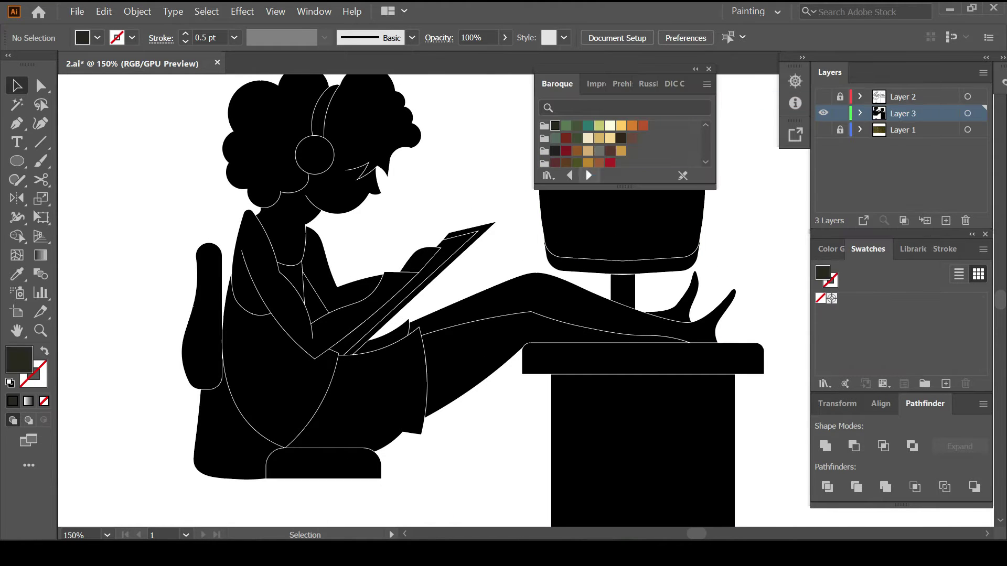
{"action": "left_click", "coordinate": [621, 210]}
{"action": "left_click", "coordinate": [621, 138]}
{"action": "left_click", "coordinate": [622, 264]}
{"action": "left_click", "coordinate": [599, 150]}
{"action": "left_click", "coordinate": [623, 277]}
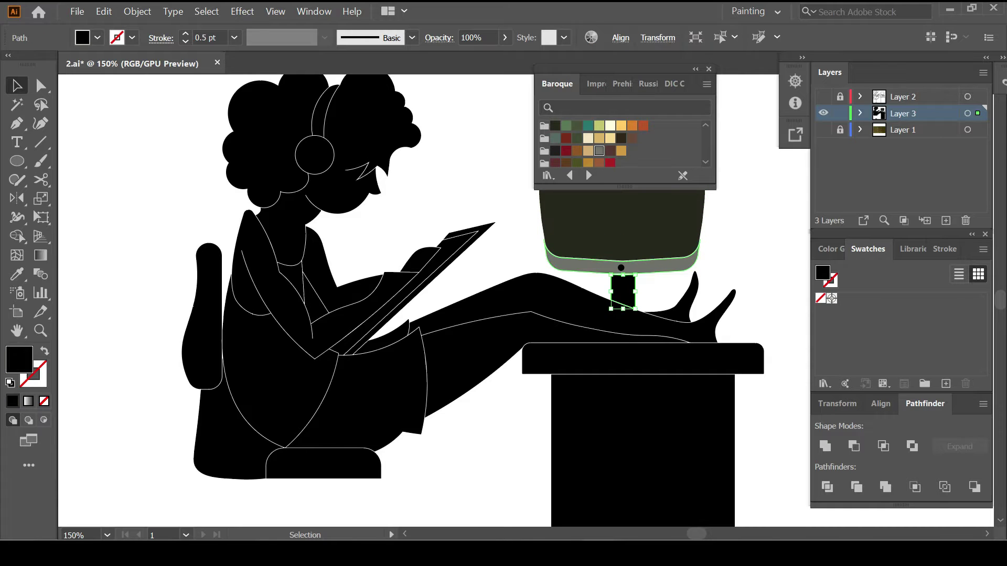
Step: Load the Skintones library and fill the upper leg, lower leg and foot with skin tones
{"action": "left_click", "coordinate": [548, 175]}
{"action": "left_click", "coordinate": [577, 381]}
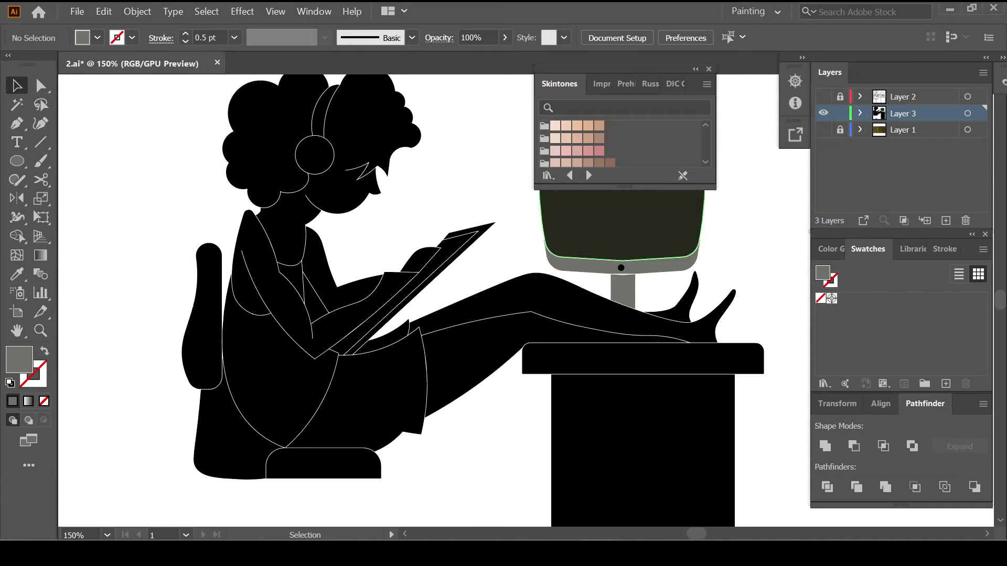
{"action": "left_click", "coordinate": [603, 302]}
{"action": "left_click", "coordinate": [566, 125]}
{"action": "left_click", "coordinate": [472, 367]}
{"action": "left_click", "coordinate": [577, 126]}
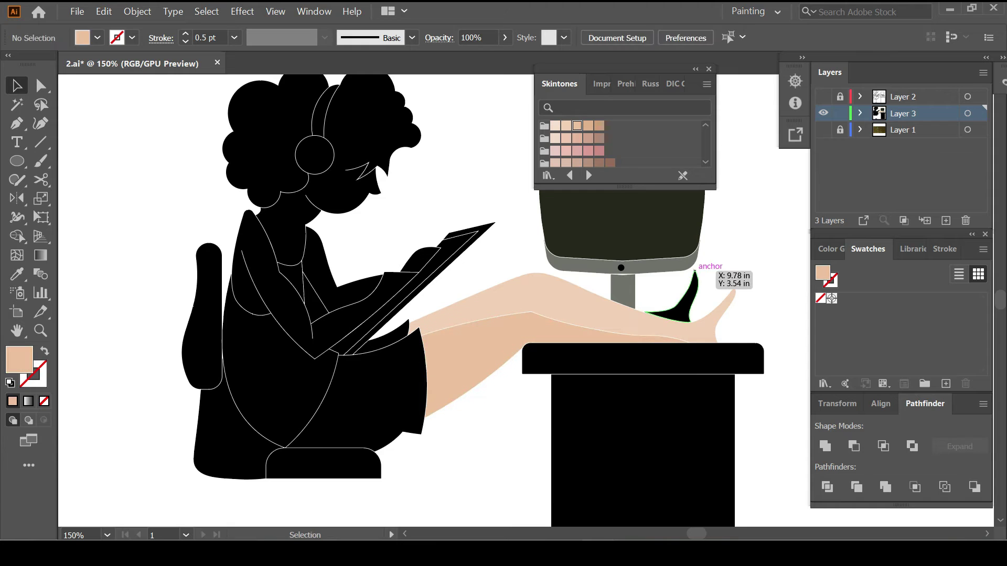
{"action": "left_click", "coordinate": [577, 125]}
Step: Fill the skirt teal from the Russian Poster Art swatches
{"action": "left_click", "coordinate": [378, 398]}
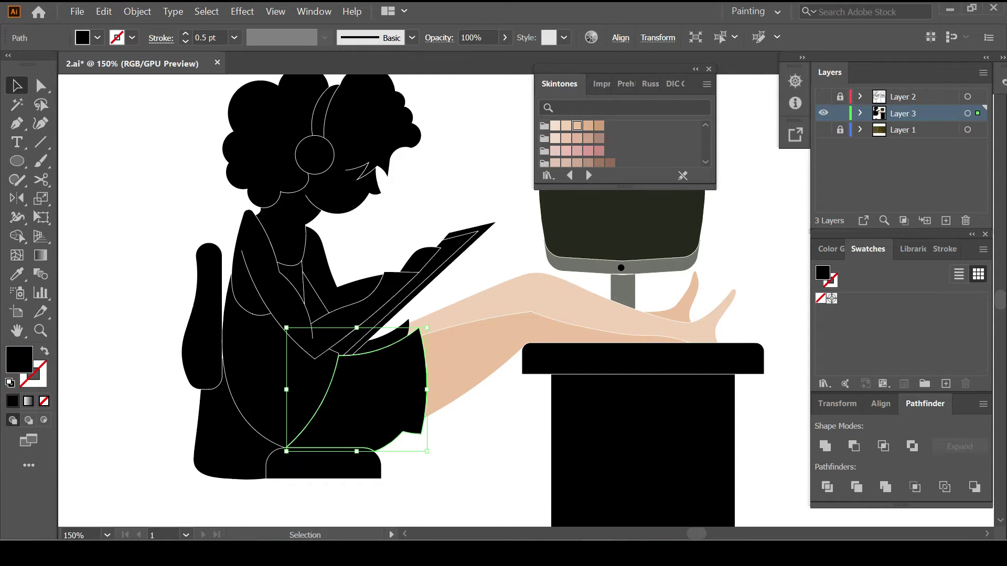
{"action": "left_click", "coordinate": [626, 83]}
{"action": "left_click", "coordinate": [664, 83]}
{"action": "left_click", "coordinate": [679, 83]}
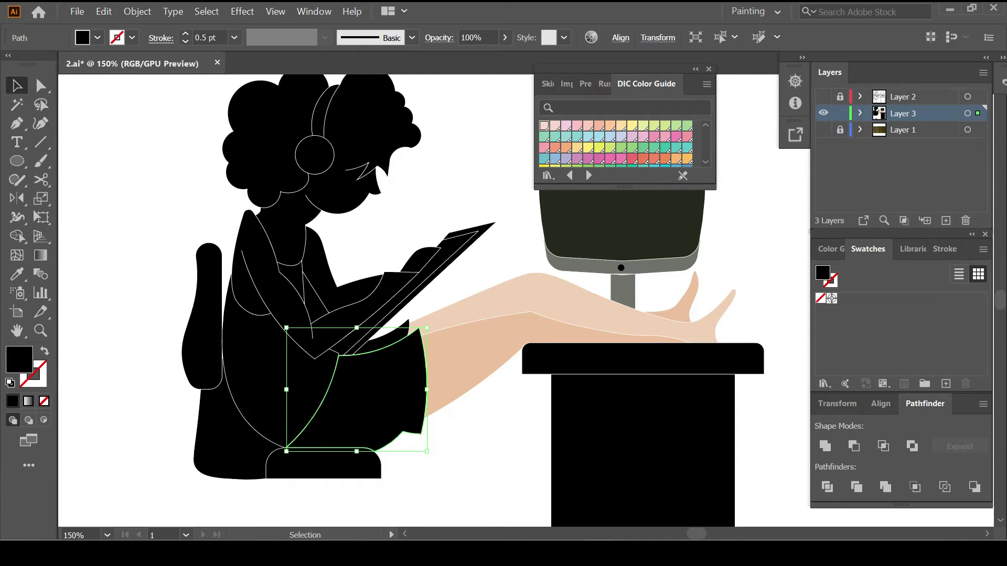
{"action": "left_click", "coordinate": [548, 175]}
{"action": "left_click", "coordinate": [693, 203]}
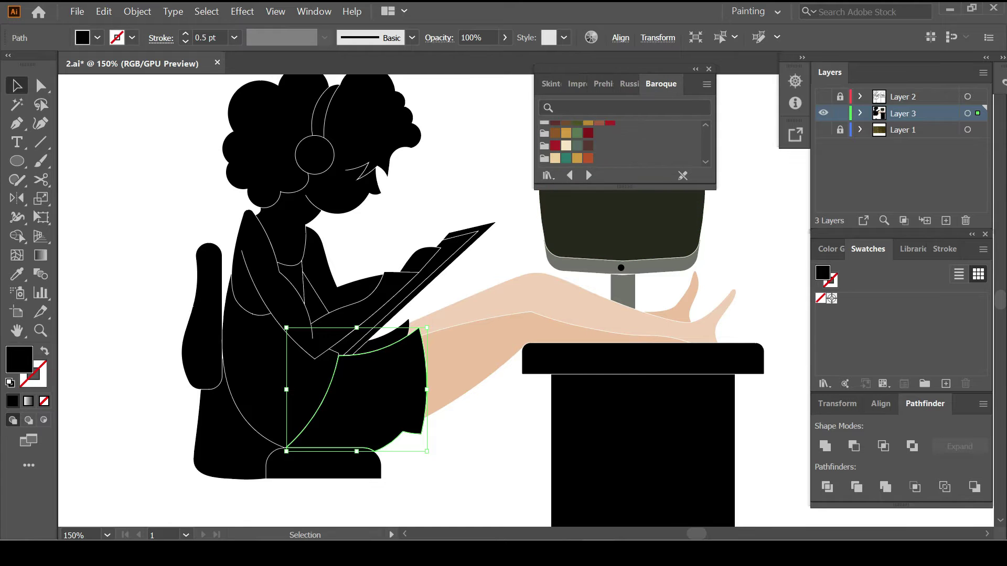
{"action": "left_click", "coordinate": [608, 83]}
{"action": "left_click", "coordinate": [650, 84]}
{"action": "left_click", "coordinate": [555, 163]}
Step: Colour the lap piece blue and the top brown
{"action": "left_click", "coordinate": [383, 341]}
{"action": "left_click", "coordinate": [577, 138]}
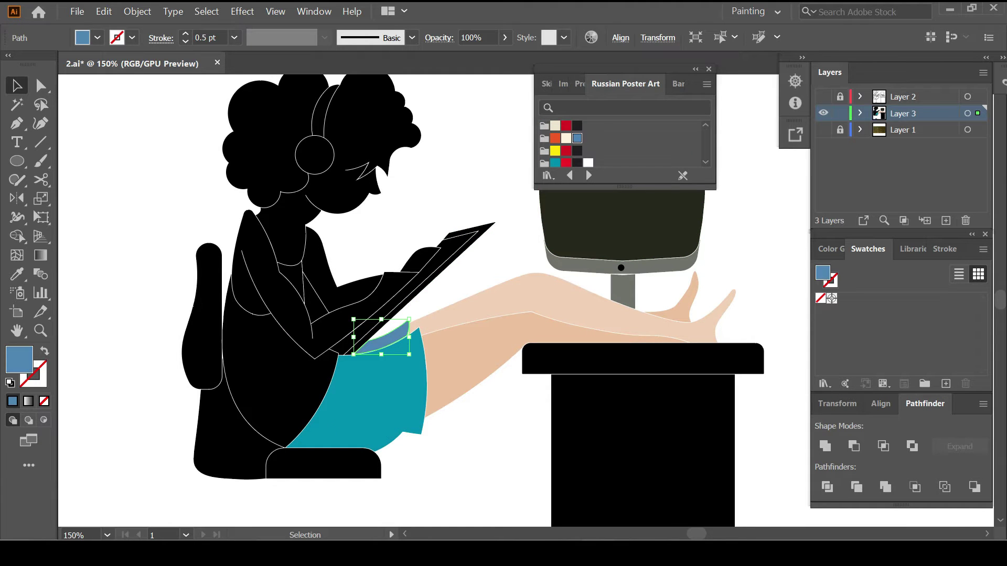
{"action": "left_click", "coordinate": [278, 378]}
{"action": "scroll", "coordinate": [624, 144], "scroll_direction": "down", "scroll_amount": 2}
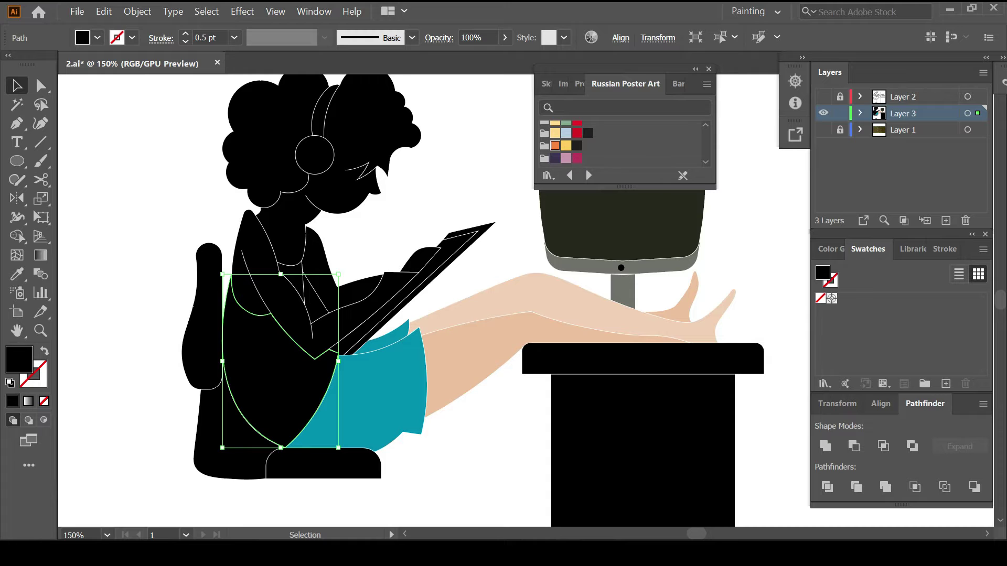
{"action": "left_click", "coordinate": [555, 146]}
{"action": "left_click", "coordinate": [679, 83]}
{"action": "left_click", "coordinate": [588, 145]}
{"action": "left_click", "coordinate": [555, 133]}
Step: Eyedropper the leg's skin colour onto the arm and the next body shape
{"action": "left_click", "coordinate": [388, 286]}
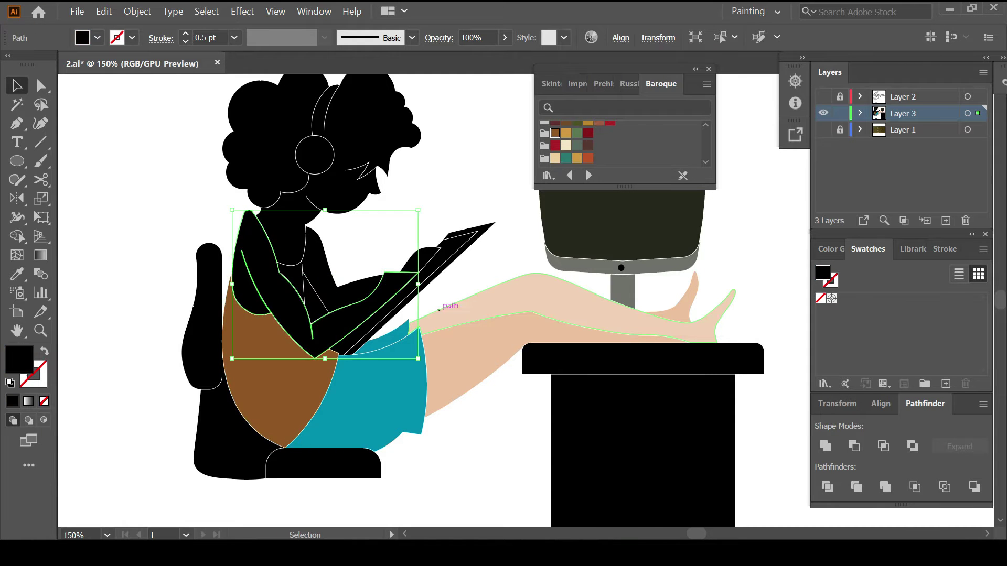
{"action": "key", "text": "i"}
{"action": "left_click", "coordinate": [438, 315]}
{"action": "left_click", "coordinate": [291, 278], "text": "ctrl"}
{"action": "left_click", "coordinate": [262, 378]}
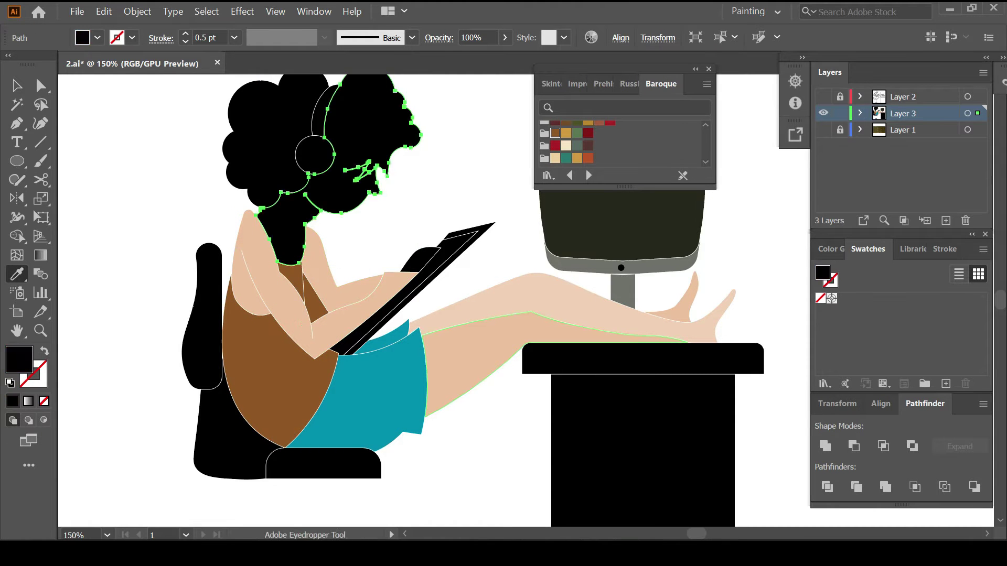
Step: Fill the hair teal and the chair back and seat dark grey
{"action": "key", "text": "ctrl+shift+a"}
{"action": "left_click", "coordinate": [251, 131], "text": "ctrl"}
{"action": "scroll", "coordinate": [624, 144], "scroll_direction": "up", "scroll_amount": 1}
{"action": "left_click", "coordinate": [588, 126]}
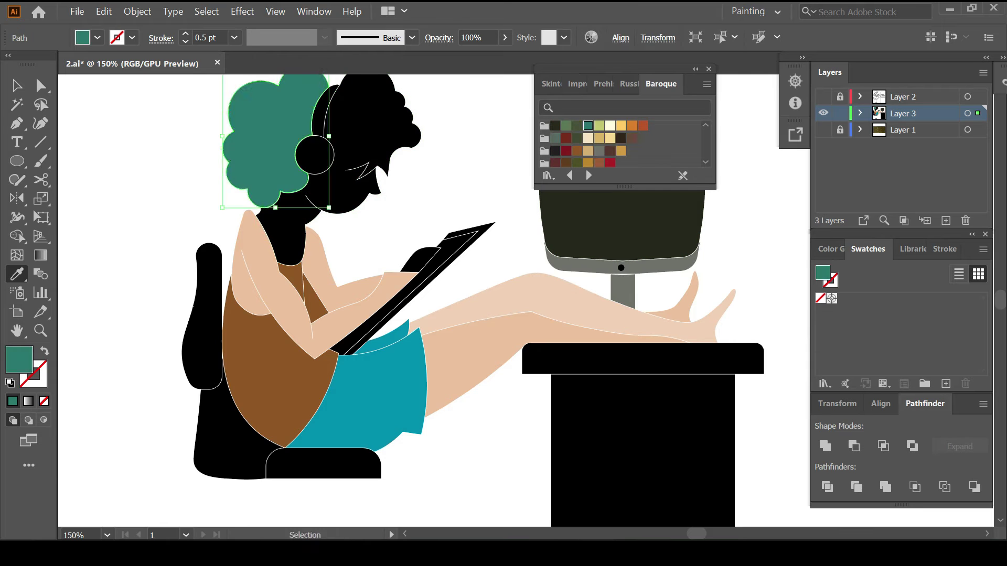
{"action": "left_click", "coordinate": [204, 315], "text": "ctrl"}
{"action": "left_click", "coordinate": [555, 150]}
{"action": "left_click", "coordinate": [236, 456], "text": "ctrl"}
{"action": "left_click", "coordinate": [205, 314]}
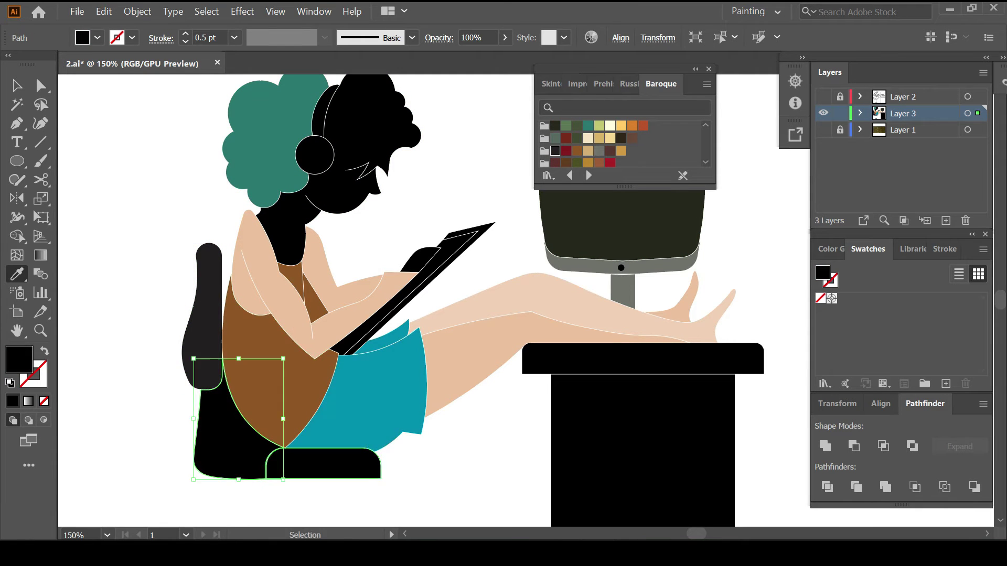
{"action": "key", "text": "ctrl+shift+a"}
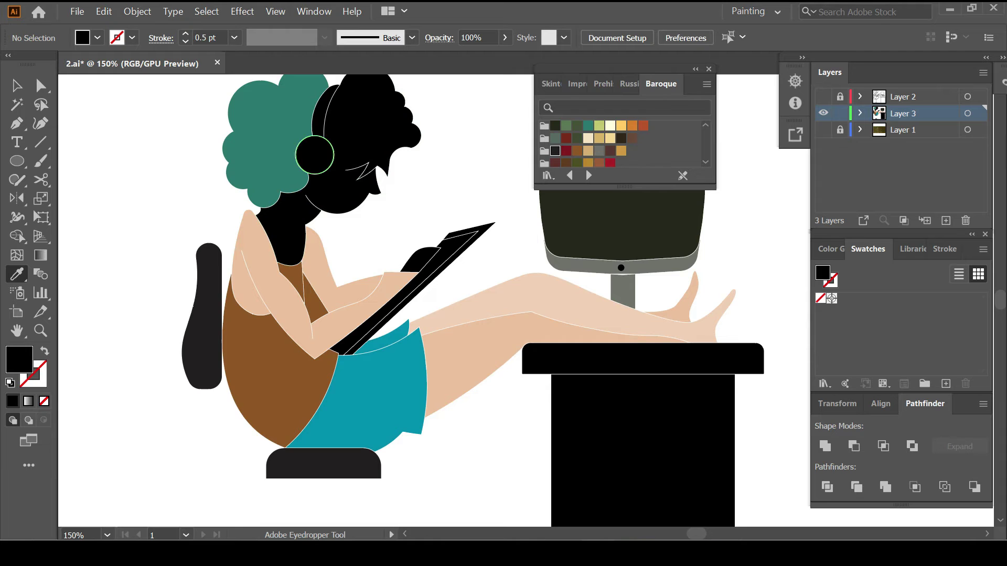
Step: Colour the headphones pale green, tablet screen cream, thumb skin-toned and neck tan
{"action": "left_click", "coordinate": [314, 155], "text": "ctrl"}
{"action": "left_click", "coordinate": [599, 126]}
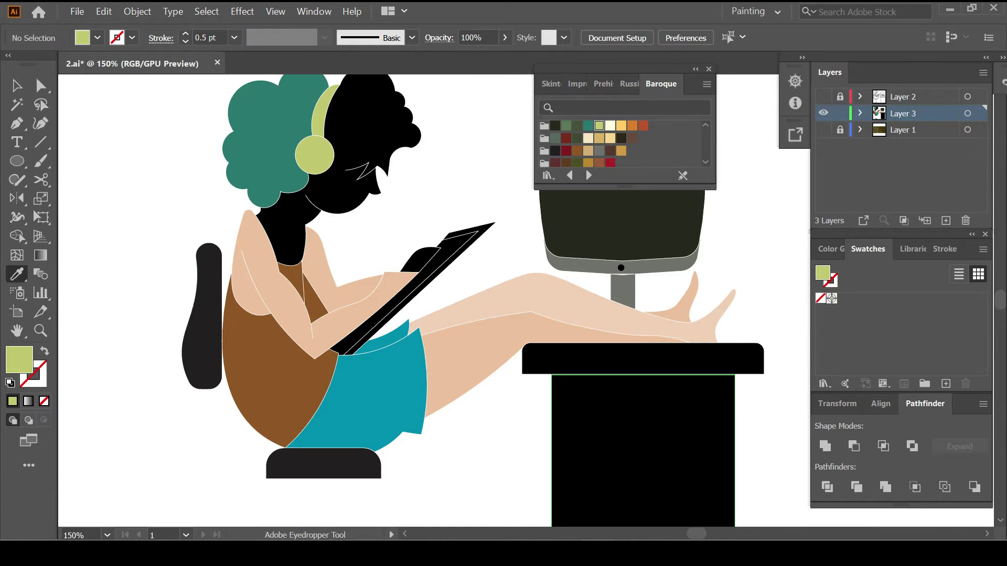
{"action": "left_click", "coordinate": [404, 296], "text": "ctrl"}
{"action": "left_click", "coordinate": [588, 137]}
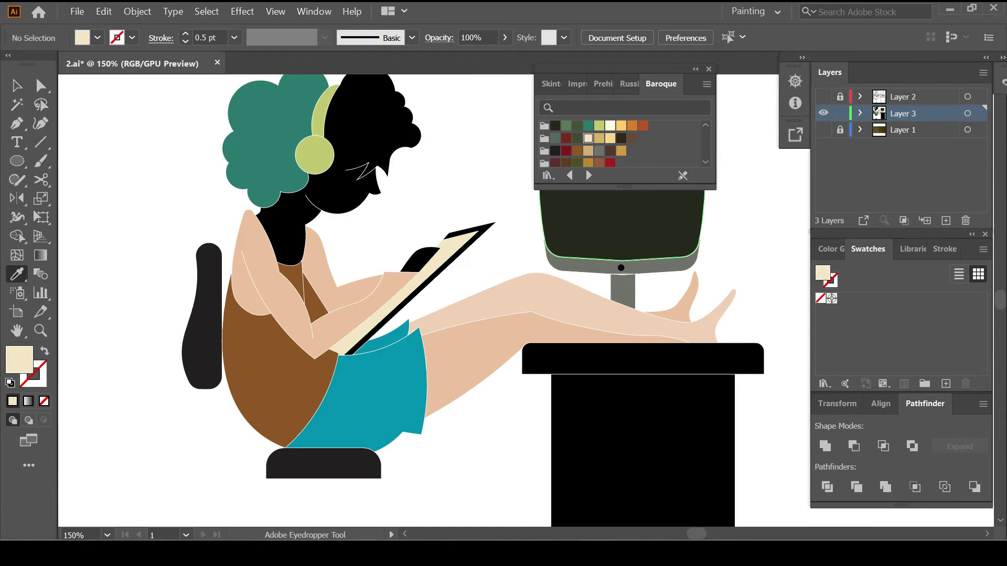
{"action": "left_click", "coordinate": [420, 257], "text": "ctrl"}
{"action": "left_click", "coordinate": [356, 294]}
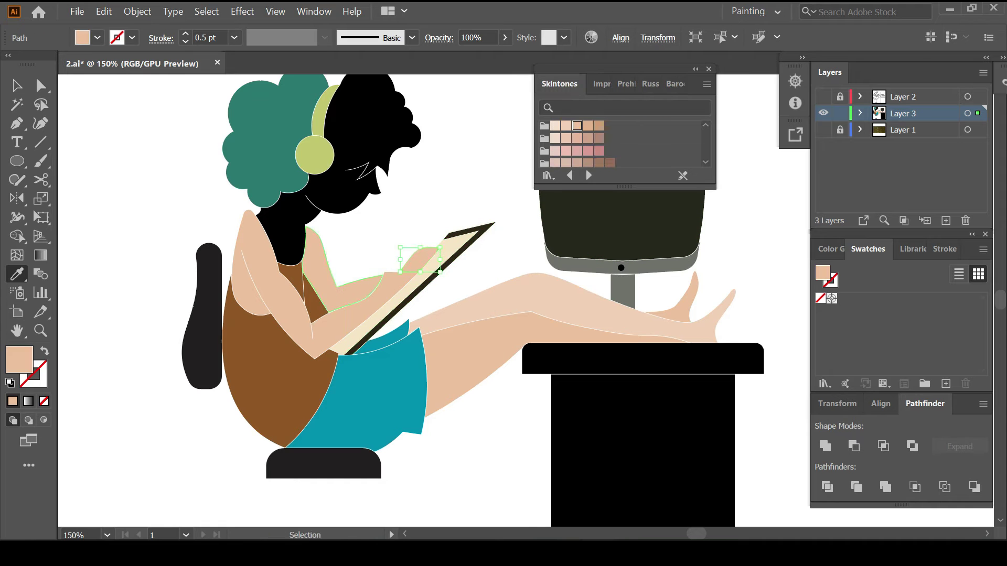
{"action": "left_click", "coordinate": [318, 257], "text": "ctrl"}
{"action": "left_click", "coordinate": [588, 151]}
{"action": "left_click", "coordinate": [599, 125]}
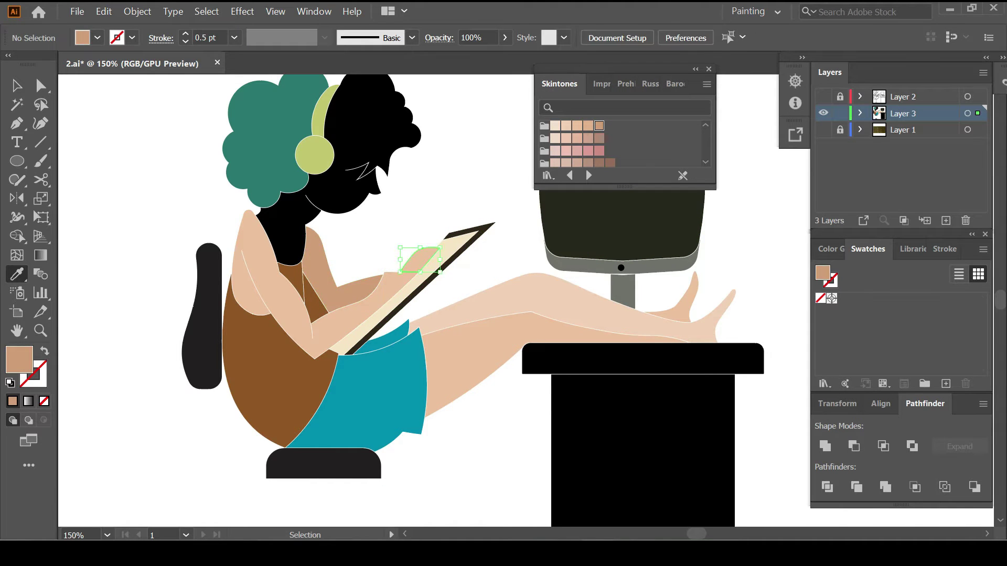
Step: Fill the desk top dark grey and the desk body brown from Prehistoric swatches
{"action": "key", "text": "ctrl+minus"}
{"action": "left_click", "coordinate": [577, 307], "text": "ctrl"}
{"action": "left_click", "coordinate": [367, 376]}
{"action": "scroll", "coordinate": [525, 315], "scroll_direction": "down", "scroll_amount": 3}
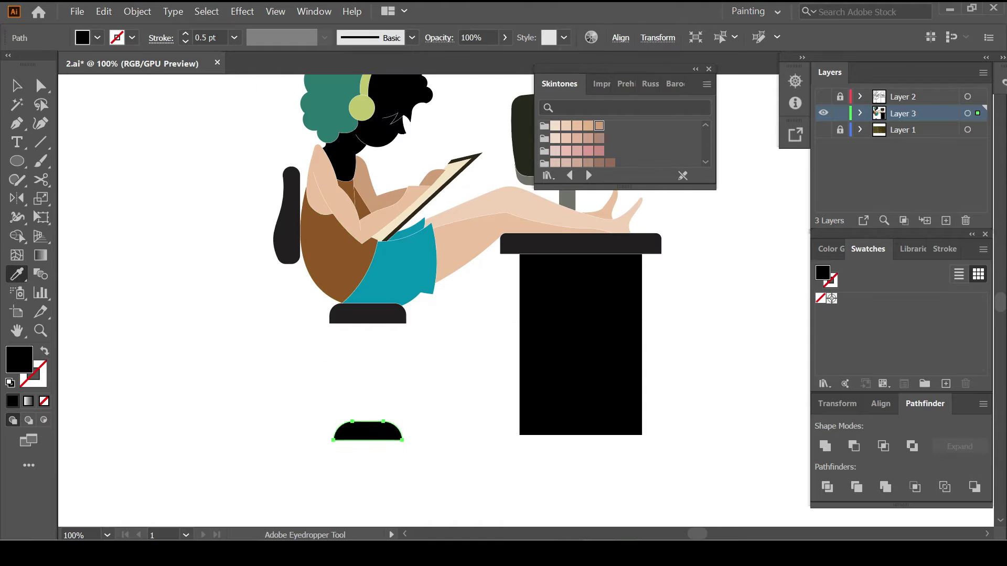
{"action": "left_click", "coordinate": [367, 431], "text": "ctrl"}
{"action": "left_click", "coordinate": [581, 341], "text": "ctrl"}
{"action": "left_click", "coordinate": [589, 175]}
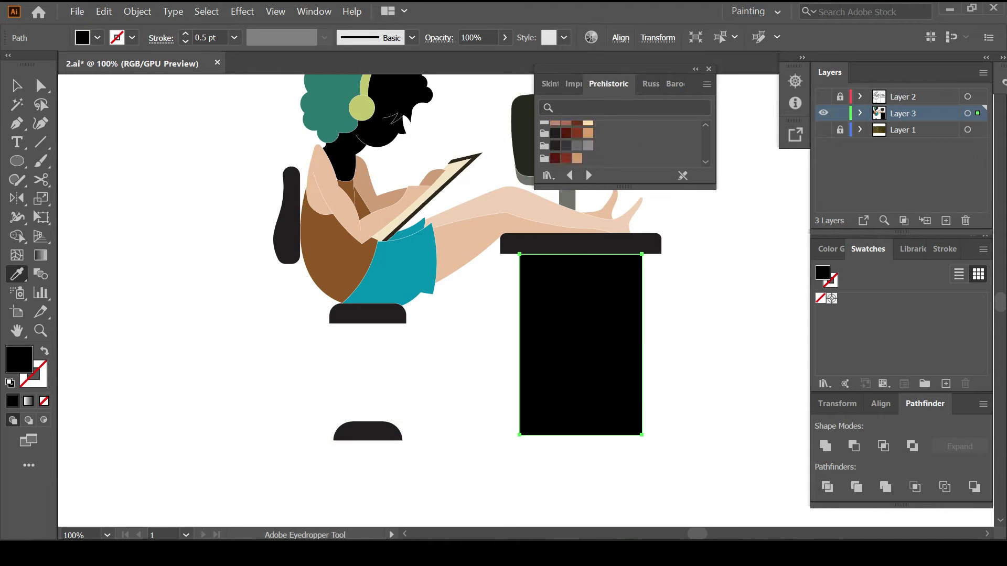
{"action": "left_click", "coordinate": [566, 125]}
{"action": "key", "text": "ctrl+shift+a"}
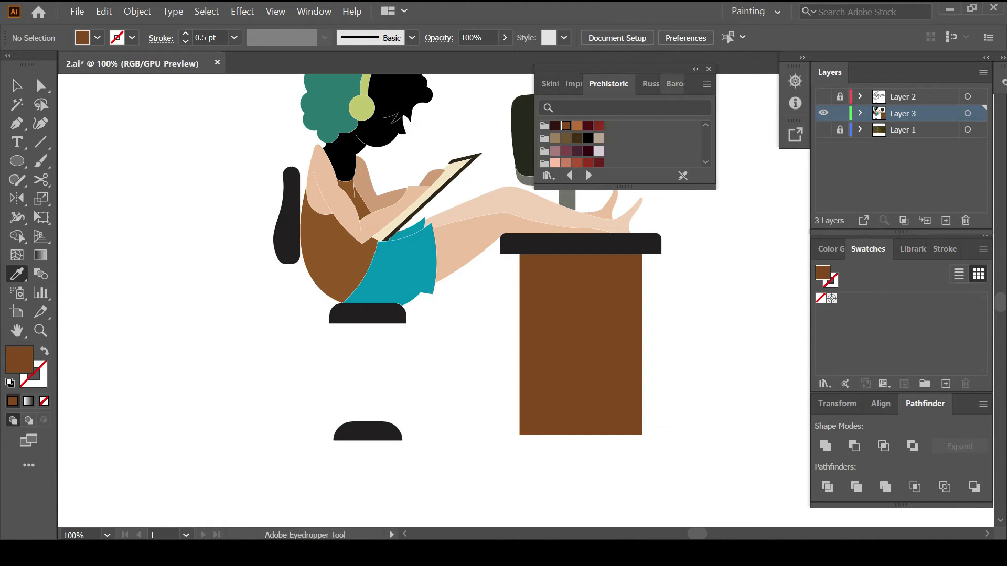
{"action": "left_click", "coordinate": [550, 84]}
Step: Move the colour library aside, show the line-art layer and zoom in using Outline view
{"action": "left_click_drag", "start_coordinate": [619, 69], "coordinate": [784, 148]}
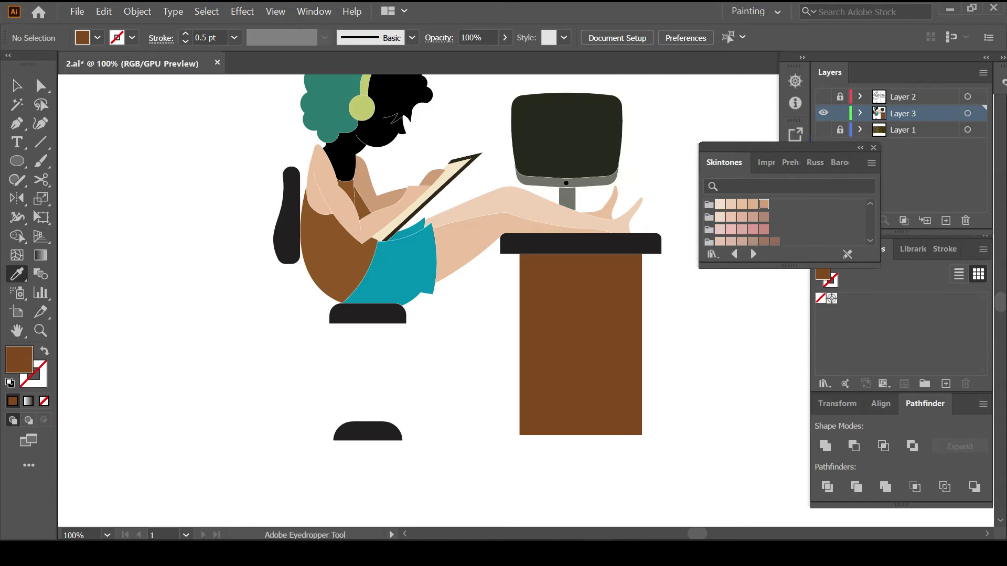
{"action": "left_click", "coordinate": [823, 97]}
{"action": "key", "text": "ctrl+plus"}
{"action": "scroll", "coordinate": [524, 299], "scroll_direction": "up", "scroll_amount": 3}
{"action": "key", "text": "ctrl+y"}
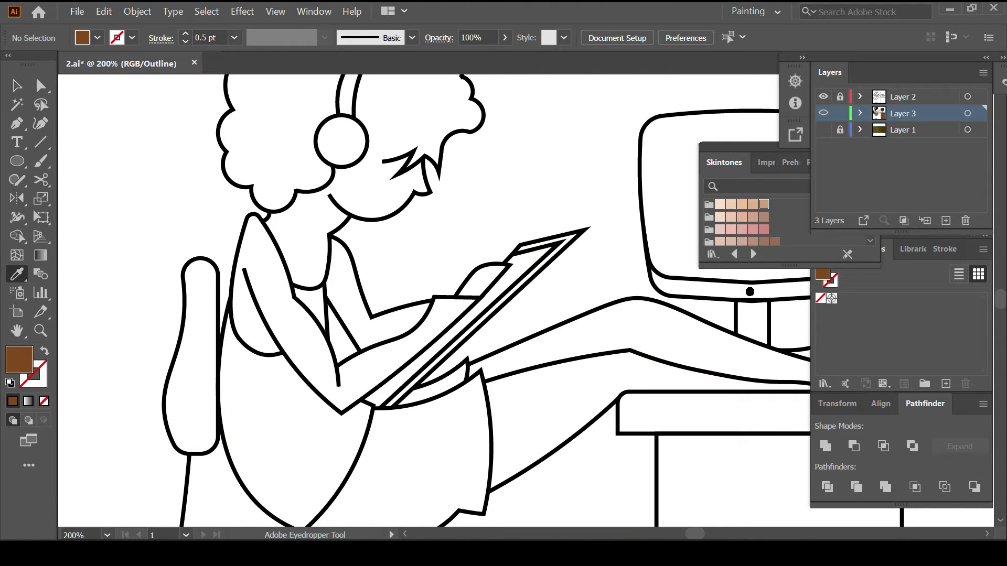
{"action": "key", "text": "ctrl+y"}
{"action": "key", "text": "ctrl+y"}
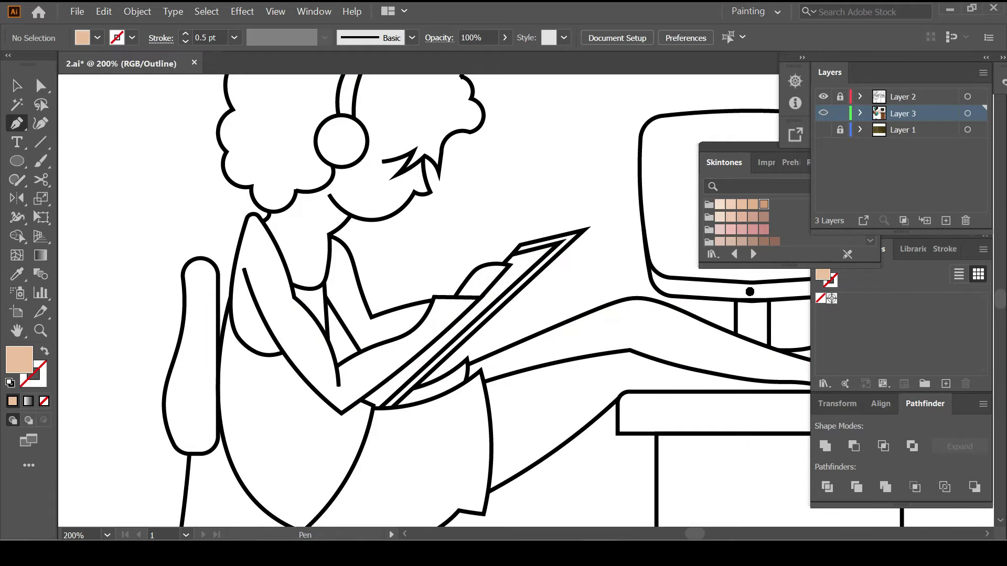
{"action": "scroll", "coordinate": [367, 210], "scroll_direction": "up", "scroll_amount": 5}
Step: Pen-draw the curly front hair around the headphones and close the path
{"action": "left_click", "coordinate": [327, 310]}
{"action": "left_click_drag", "start_coordinate": [557, 265], "coordinate": [609, 231]}
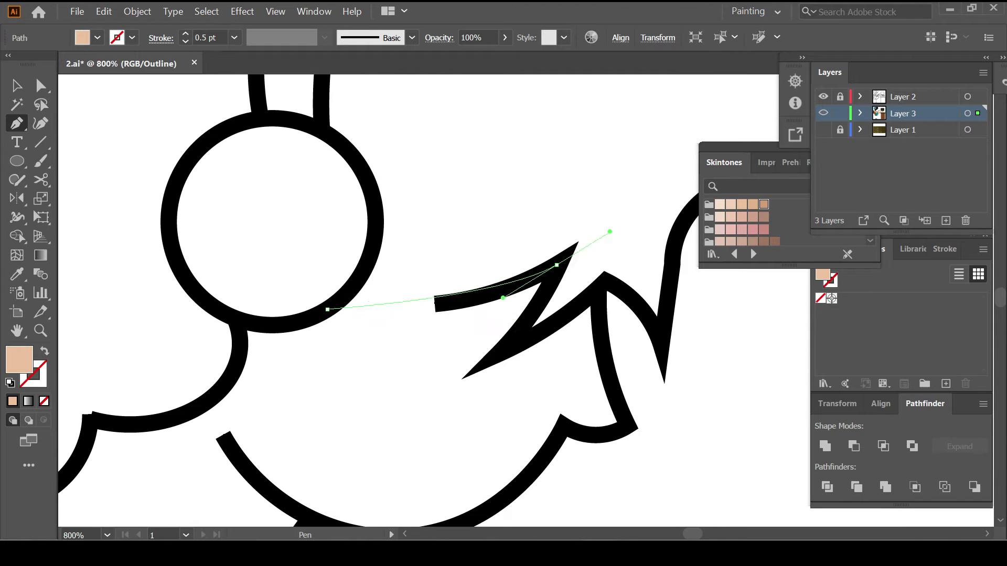
{"action": "left_click", "coordinate": [495, 358]}
{"action": "left_click", "coordinate": [603, 283]}
{"action": "left_click_drag", "start_coordinate": [628, 425], "coordinate": [686, 317]}
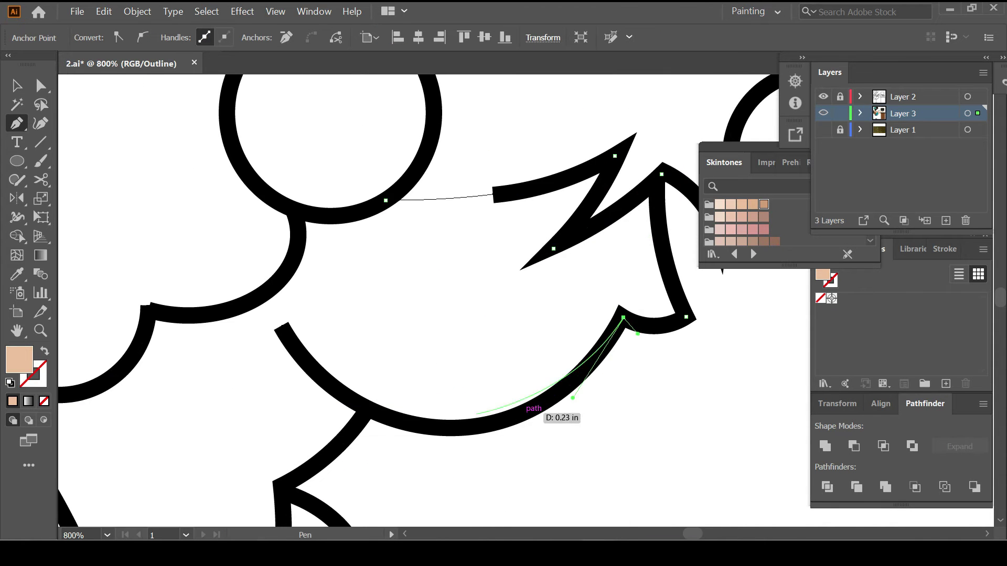
{"action": "left_click_drag", "start_coordinate": [356, 388], "coordinate": [382, 413]}
{"action": "left_click_drag", "start_coordinate": [489, 377], "coordinate": [517, 330]}
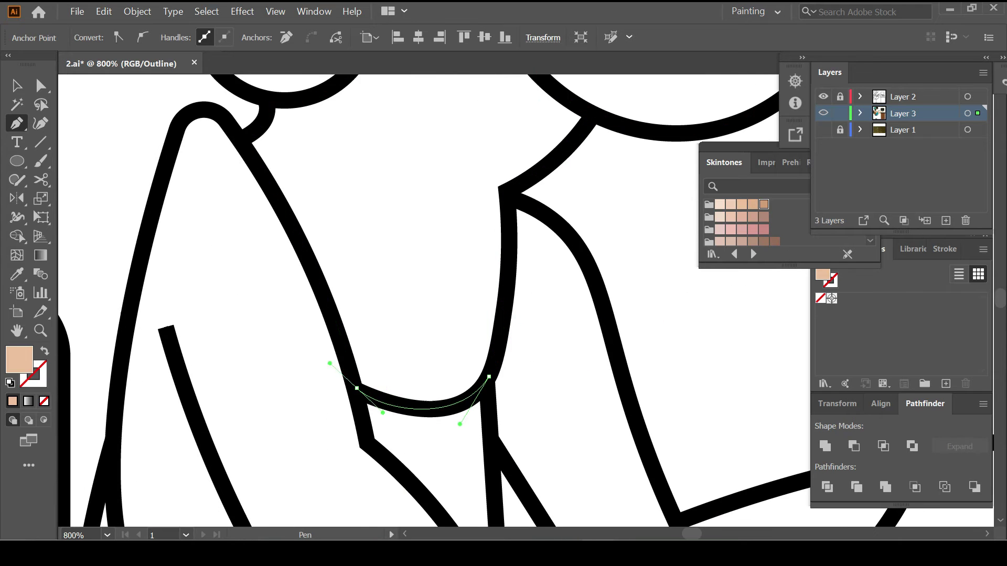
{"action": "scroll", "coordinate": [254, 124], "scroll_direction": "up", "scroll_amount": 3}
{"action": "left_click_drag", "start_coordinate": [270, 249], "coordinate": [321, 258]}
{"action": "scroll", "coordinate": [425, 169], "scroll_direction": "up", "scroll_amount": 2}
{"action": "left_click_drag", "start_coordinate": [418, 232], "coordinate": [426, 313]}
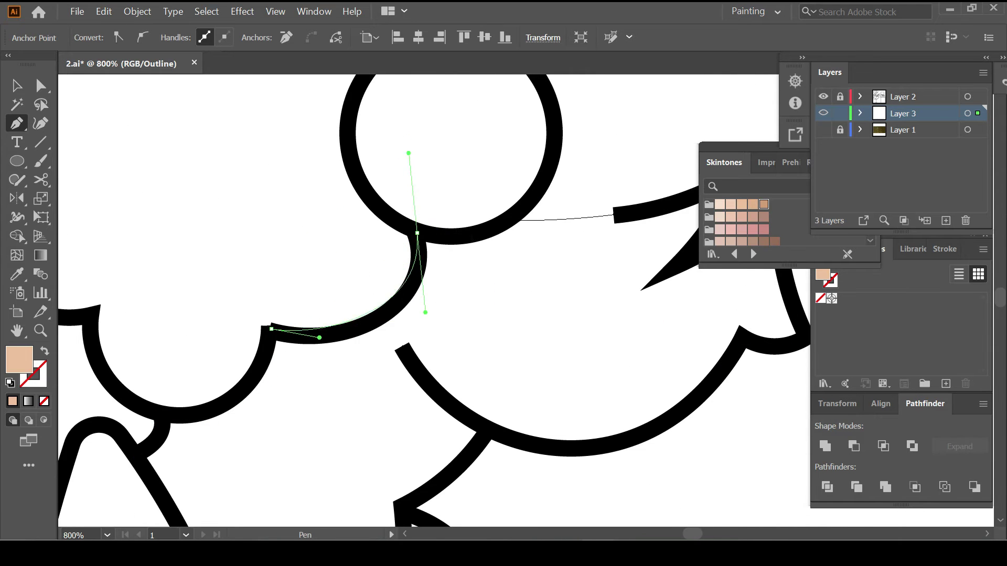
{"action": "left_click", "coordinate": [506, 220]}
Step: Return to Preview, deselect, and fit the whole figure to check the teal fill
{"action": "key", "text": "ctrl+y"}
{"action": "key", "text": "i"}
{"action": "left_click", "coordinate": [461, 157]}
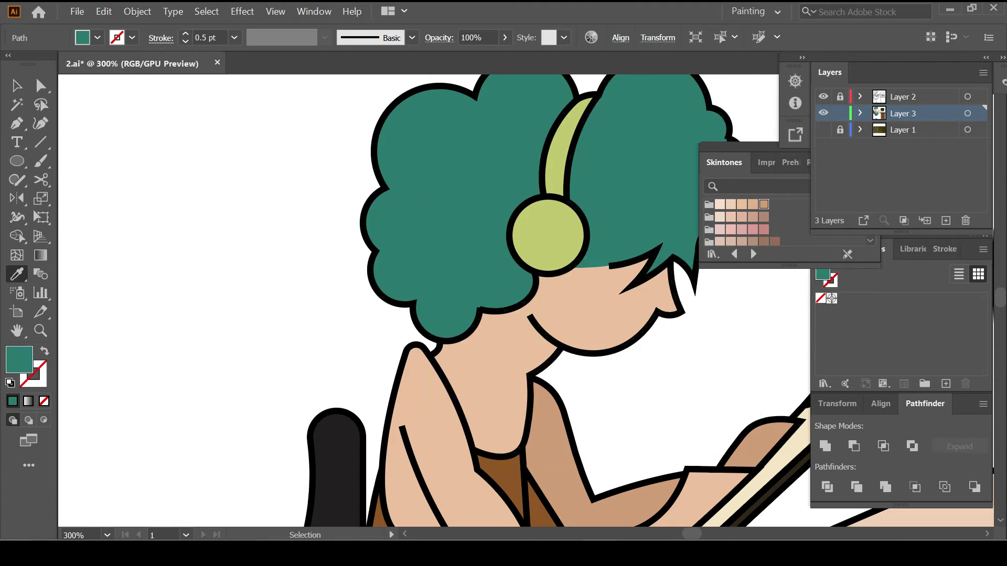
{"action": "key", "text": "ctrl+shift+a"}
{"action": "key", "text": "ctrl+0"}
{"action": "scroll", "coordinate": [335, 229], "scroll_direction": "up", "scroll_amount": 2}
Step: Alt-drag a copy of the teal hair piece to the top-left
{"action": "key", "text": "v"}
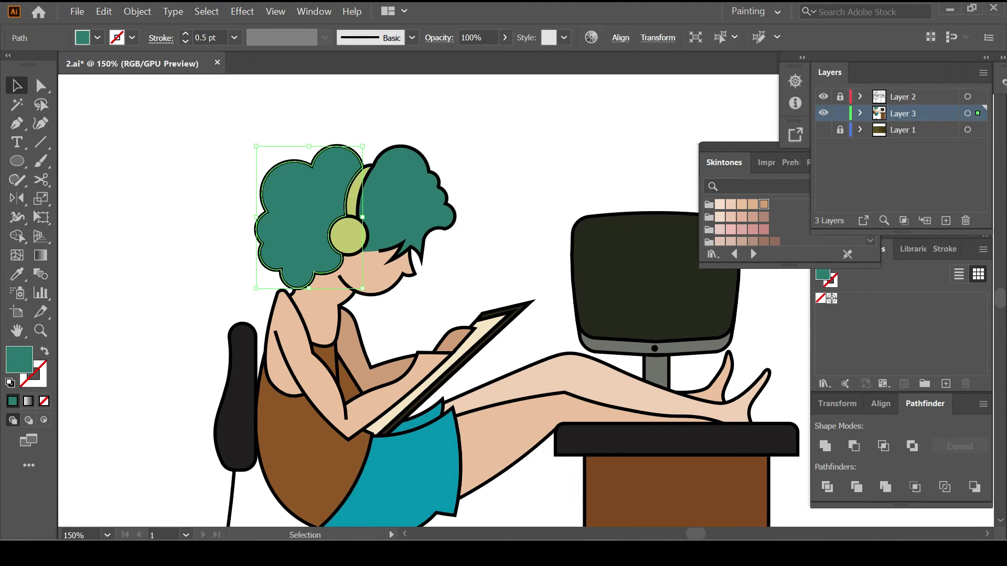
{"action": "left_click_drag", "start_coordinate": [315, 188], "coordinate": [194, 173]}
{"action": "left_click", "coordinate": [446, 200]}
Step: Sample the face's skin colour and darken it in the Color Picker
{"action": "scroll", "coordinate": [445, 262], "scroll_direction": "down", "scroll_amount": 2}
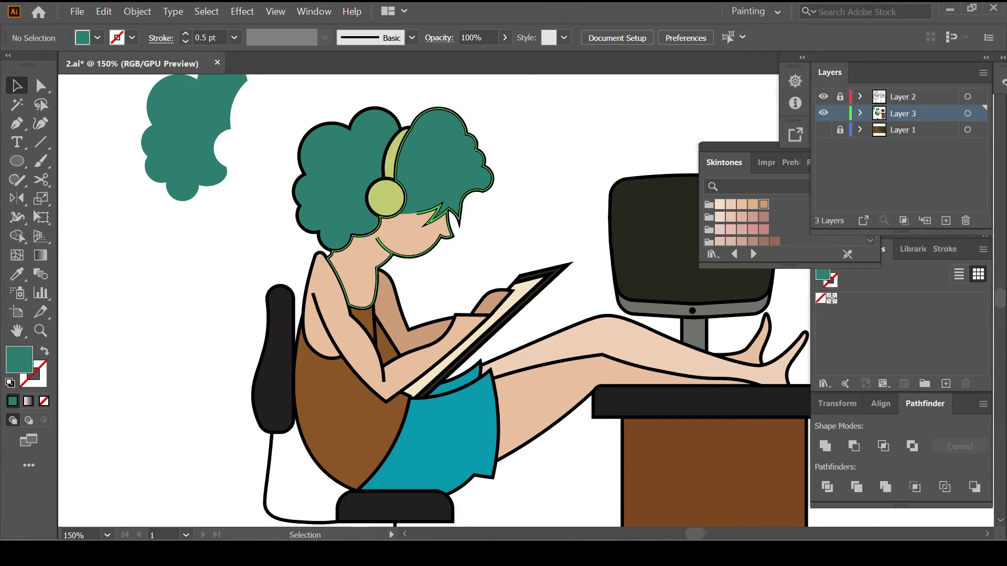
{"action": "left_click", "coordinate": [409, 226]}
{"action": "key", "text": "ctrl+shift+a"}
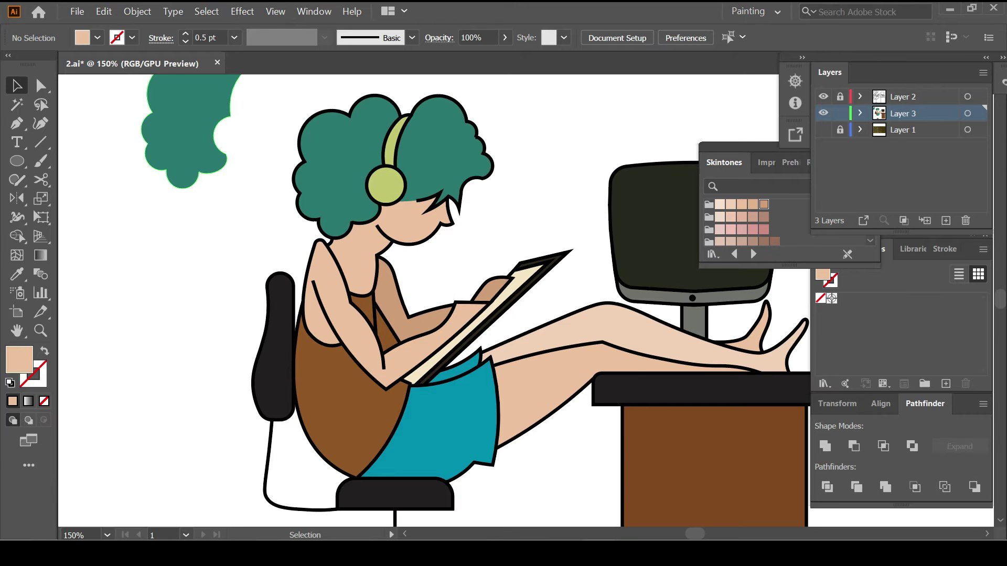
{"action": "double_click", "coordinate": [19, 359]}
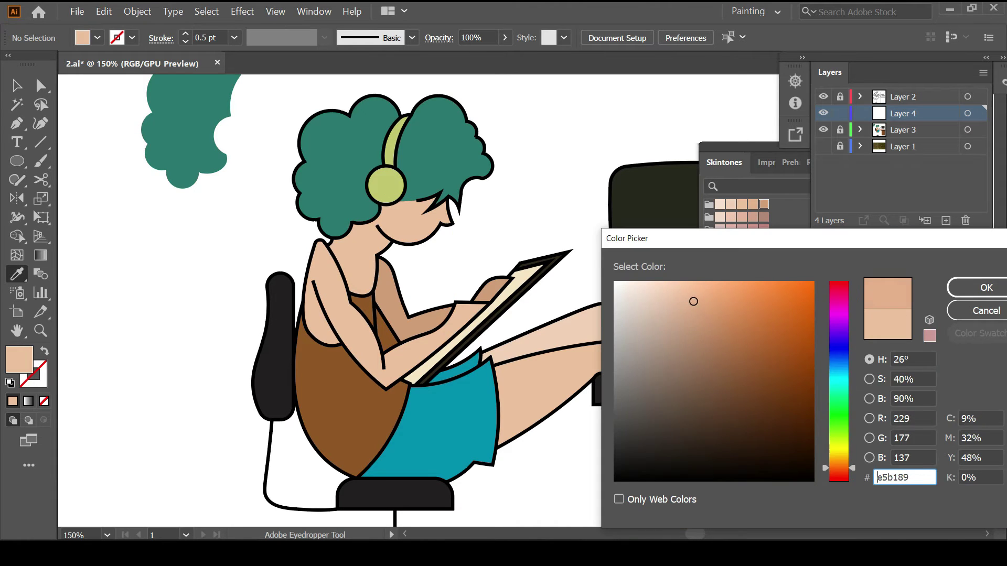
{"action": "key", "text": "Return"}
Step: Pen-draw a darker salmon shadow shape on the upper arm
{"action": "key", "text": "p"}
{"action": "scroll", "coordinate": [360, 386], "scroll_direction": "up", "scroll_amount": 3}
{"action": "left_click", "coordinate": [358, 376]}
{"action": "left_click_drag", "start_coordinate": [282, 187], "coordinate": [280, 107]}
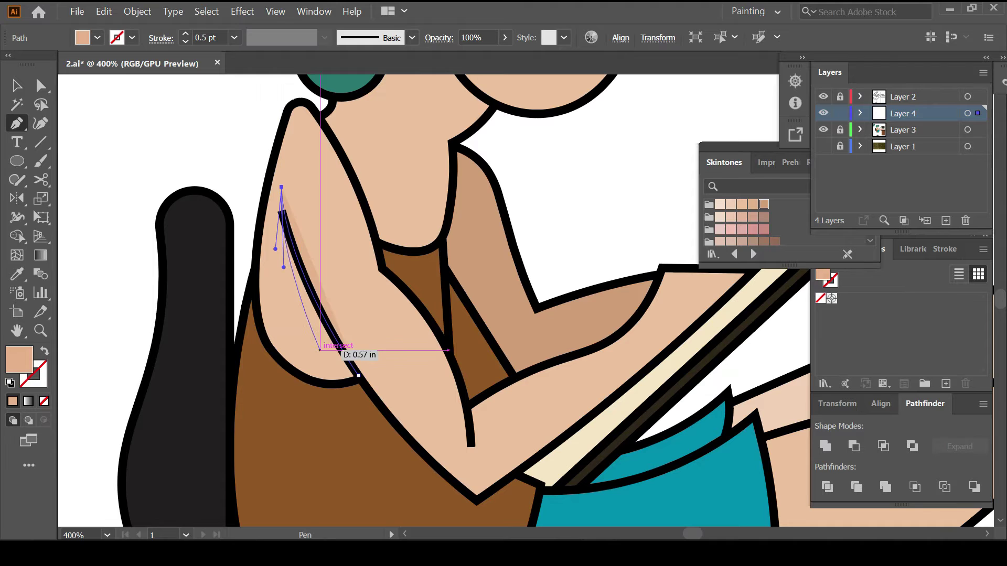
{"action": "left_click", "coordinate": [320, 350]}
{"action": "left_click_drag", "start_coordinate": [254, 275], "coordinate": [248, 242]}
{"action": "left_click", "coordinate": [359, 375]}
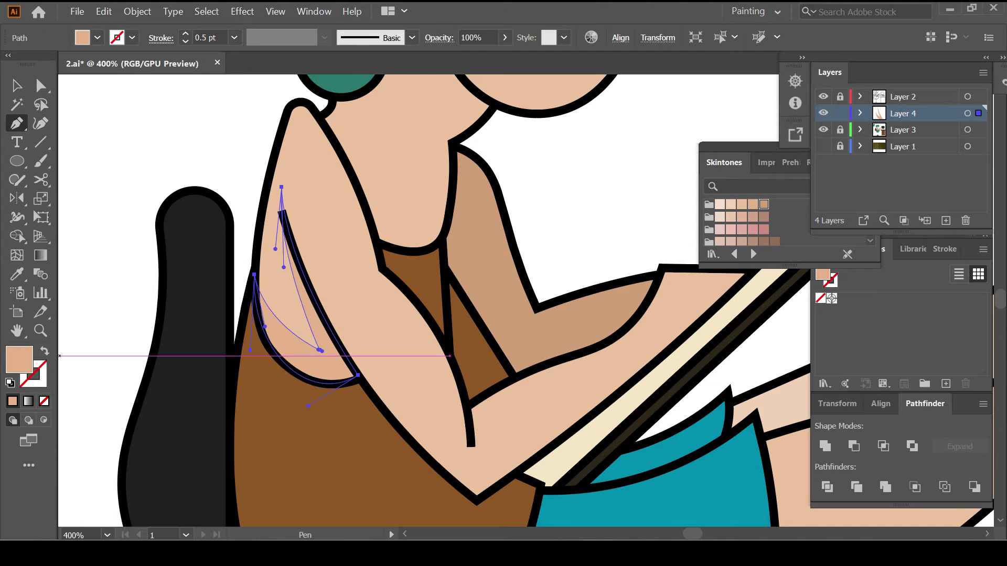
{"action": "double_click", "coordinate": [19, 359]}
{"action": "key", "text": "Return"}
Step: Bring the hair copy into view and browse swatch libraries including Russian Poster Art
{"action": "scroll", "coordinate": [443, 238], "scroll_direction": "down", "scroll_amount": 2}
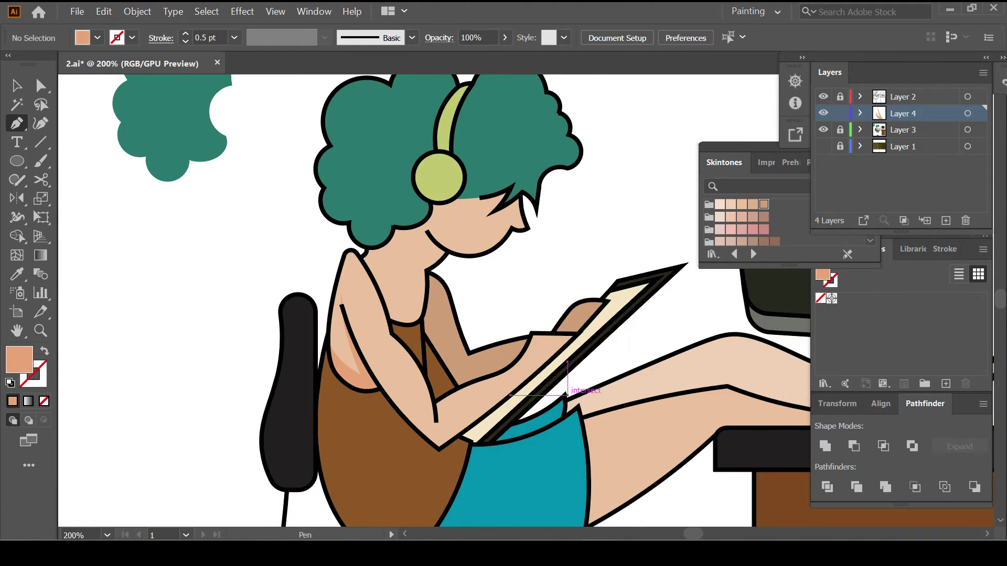
{"action": "left_click_drag", "start_coordinate": [594, 326], "coordinate": [757, 401]}
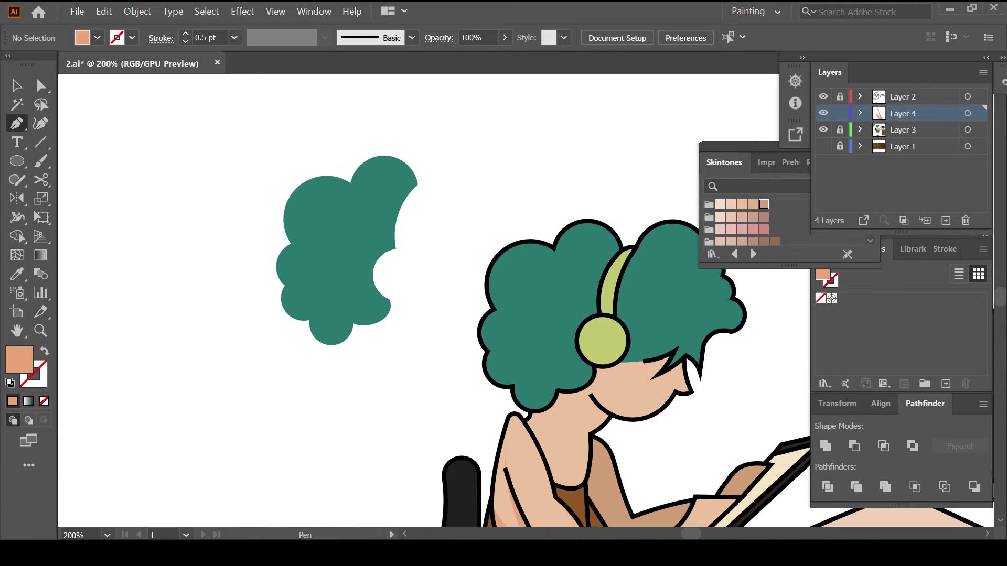
{"action": "left_click", "coordinate": [754, 254]}
{"action": "left_click", "coordinate": [820, 163]}
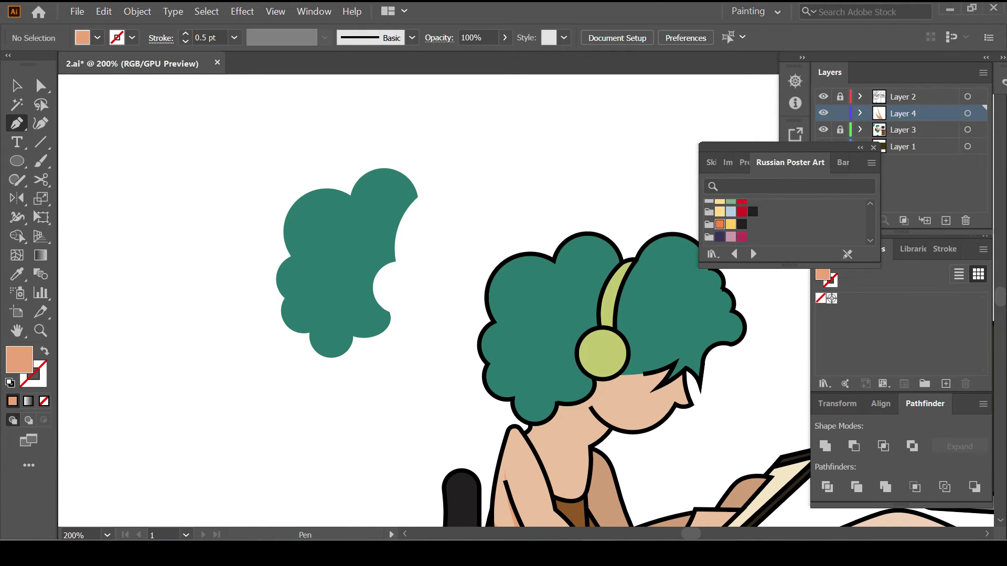
{"action": "left_click", "coordinate": [754, 253]}
Step: Draw a small dark purple dot and repeat it in a row of 10 copies with a Transform effect
{"action": "left_click_drag", "start_coordinate": [187, 142], "coordinate": [201, 156]}
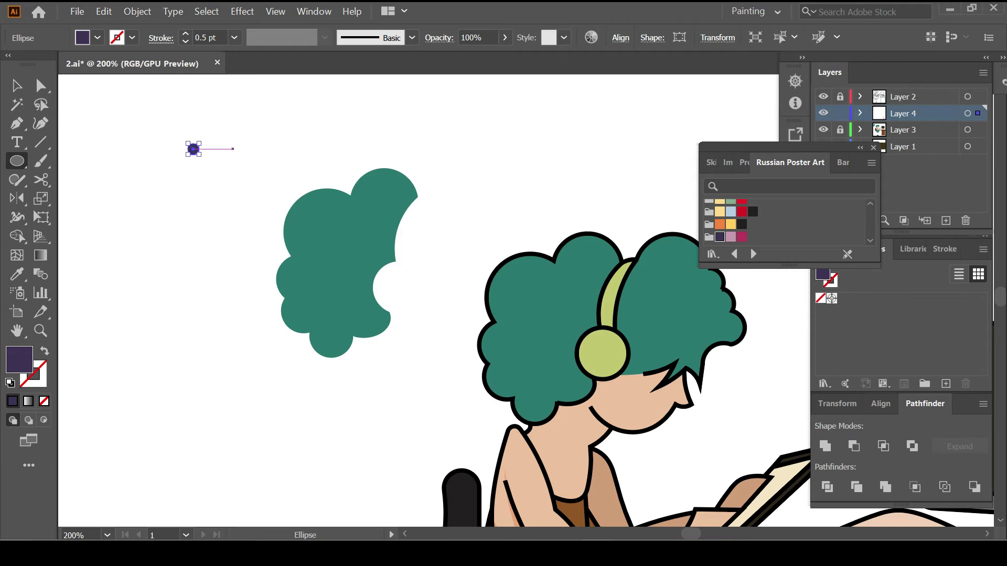
{"action": "left_click", "coordinate": [241, 11]}
{"action": "left_click", "coordinate": [409, 168]}
{"action": "type", "text": "10"}
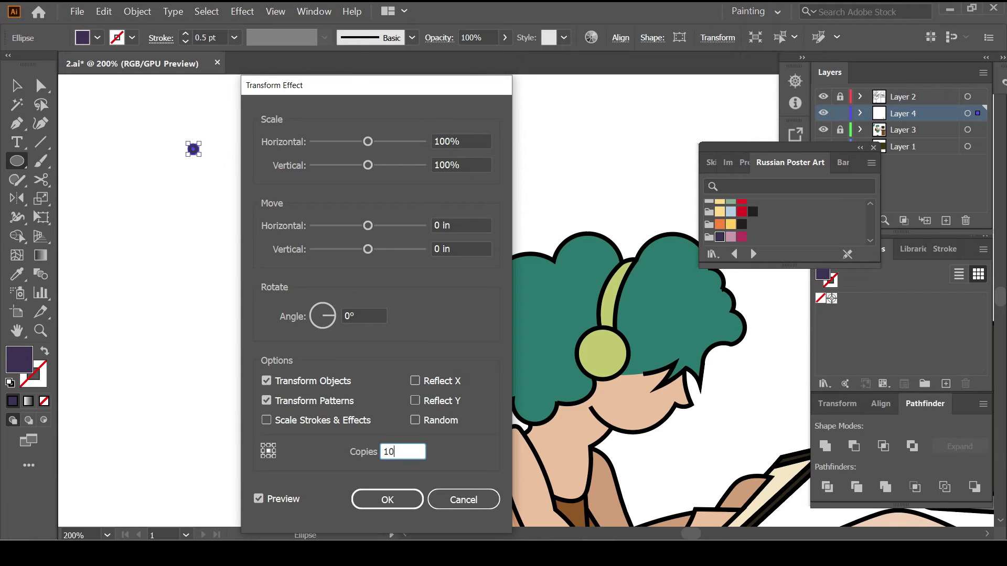
{"action": "key", "text": "Return"}
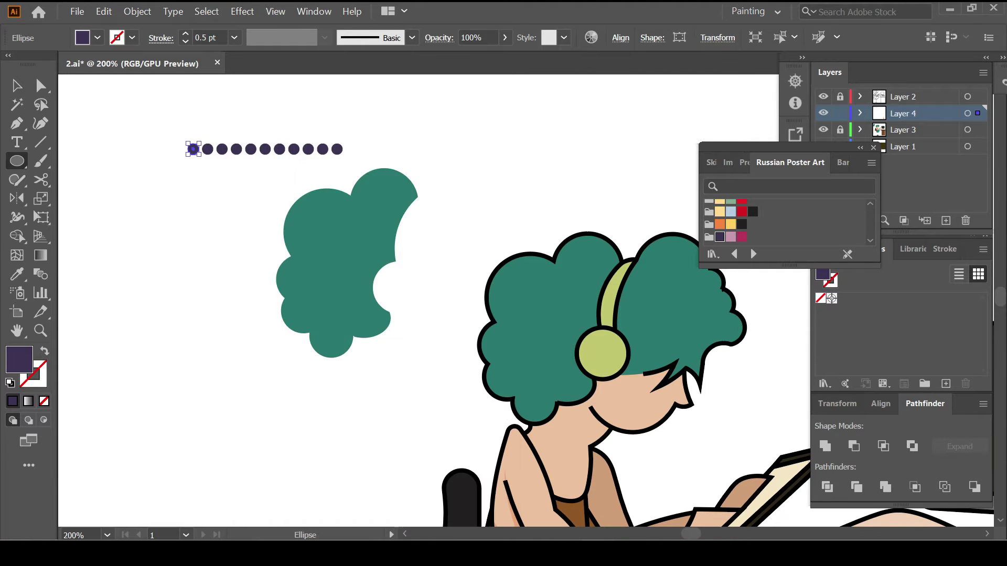
Step: Add a second Transform at 90% scale, moved down, to stack shrinking dot rows
{"action": "left_click", "coordinate": [717, 37]}
{"action": "left_click_drag", "start_coordinate": [786, 147], "coordinate": [821, 194]}
{"action": "left_click", "coordinate": [314, 11]}
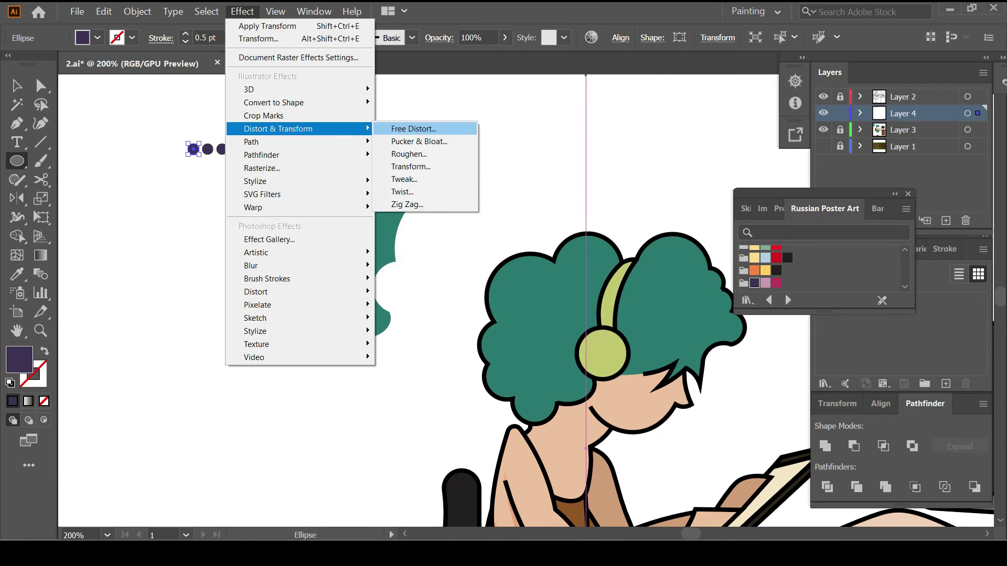
{"action": "left_click", "coordinate": [405, 166]}
{"action": "type", "text": "90"}
{"action": "key", "text": "Tab"}
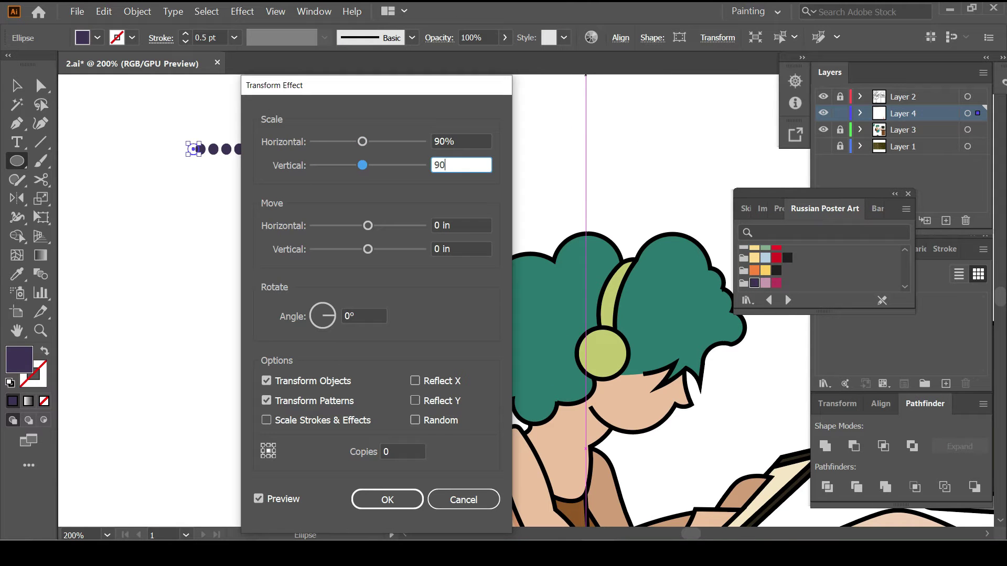
{"action": "type", "text": "10"}
{"action": "left_click_drag", "start_coordinate": [367, 249], "coordinate": [374, 249]}
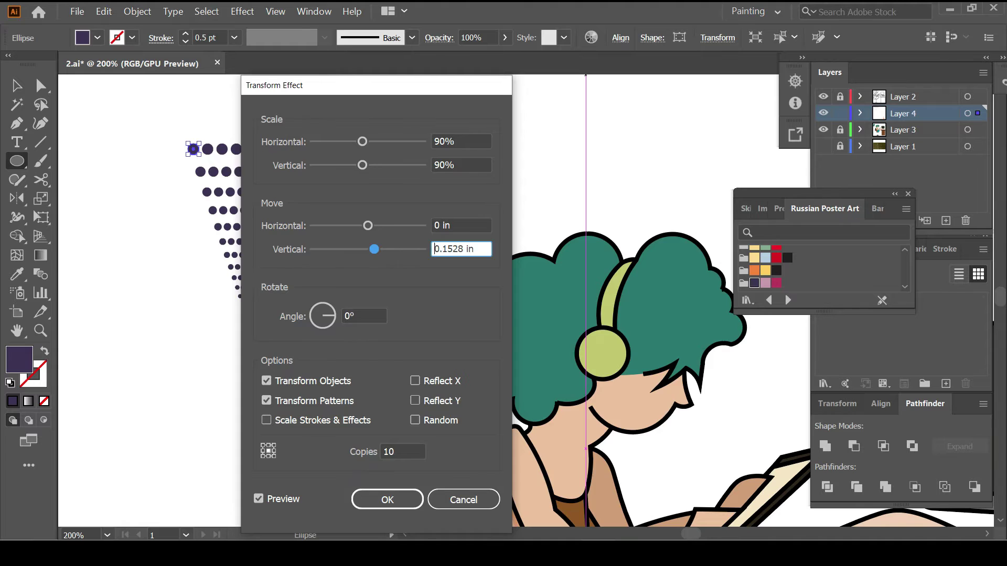
{"action": "left_click_drag", "start_coordinate": [367, 85], "coordinate": [559, 99]}
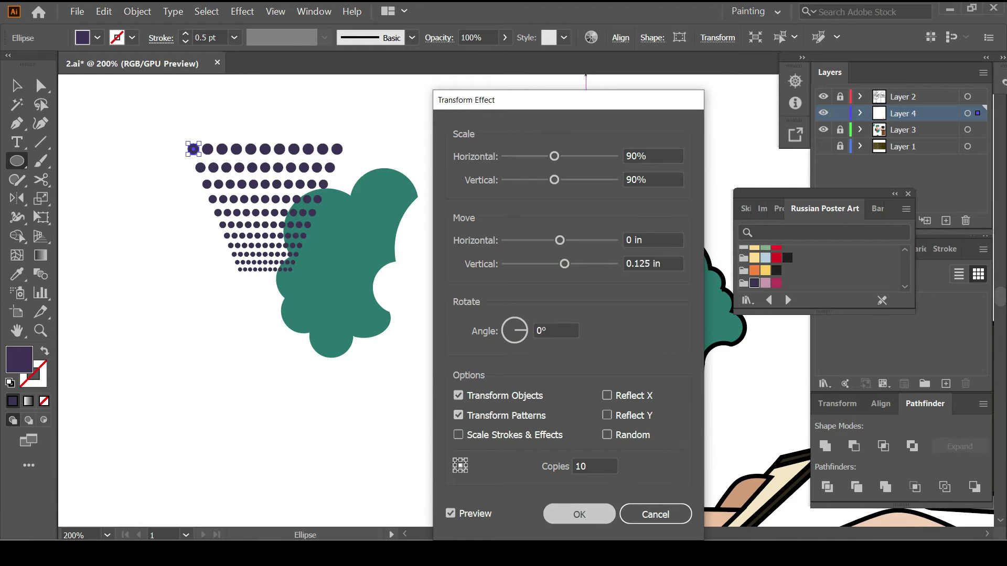
{"action": "key", "text": "Return"}
Step: Rotate, enlarge and position the dot grid over the teal blob
{"action": "key", "text": "v"}
{"action": "left_click_drag", "start_coordinate": [265, 207], "coordinate": [338, 207]}
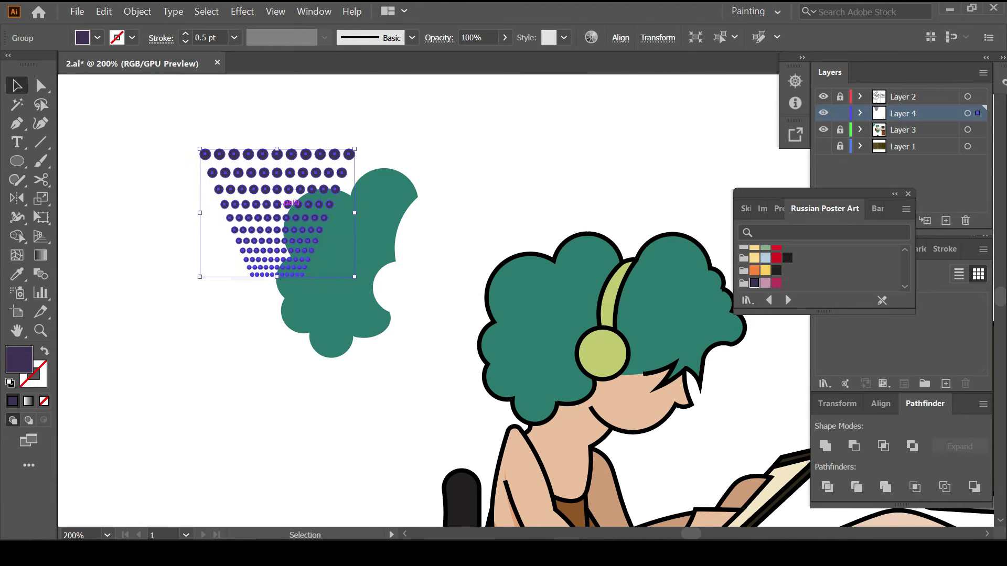
{"action": "left_click_drag", "start_coordinate": [419, 275], "coordinate": [465, 281]}
{"action": "left_click_drag", "start_coordinate": [318, 222], "coordinate": [315, 234]}
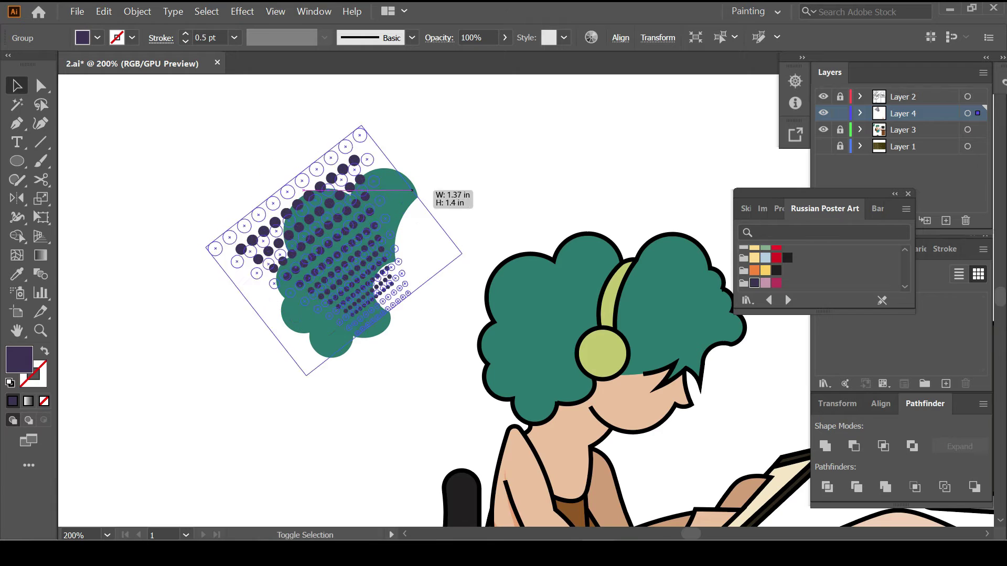
{"action": "left_click_drag", "start_coordinate": [440, 229], "coordinate": [528, 252]}
{"action": "left_click_drag", "start_coordinate": [367, 252], "coordinate": [336, 262]}
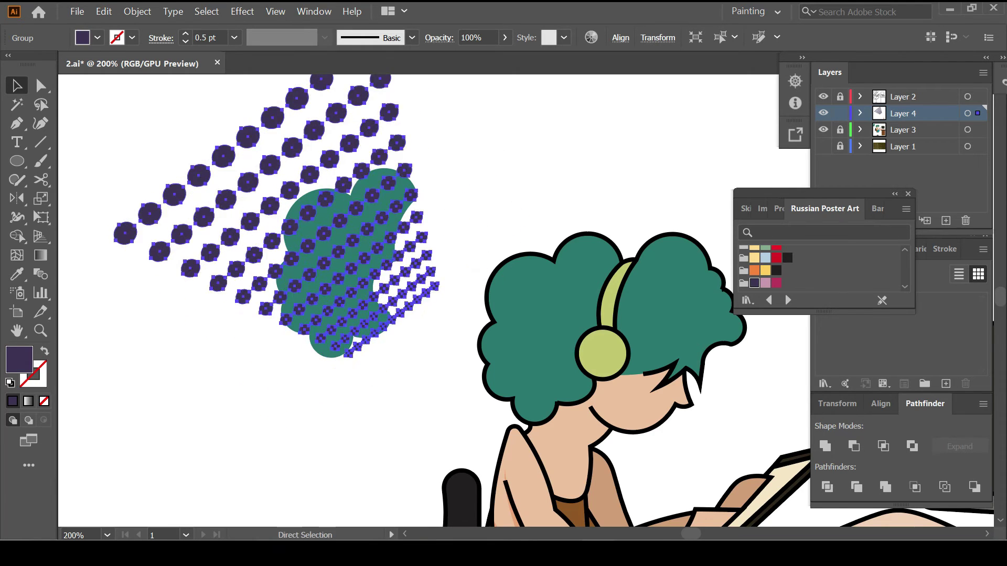
{"action": "left_click_drag", "start_coordinate": [421, 145], "coordinate": [439, 130]}
{"action": "left_click_drag", "start_coordinate": [361, 231], "coordinate": [361, 233]}
Step: Bring the blob above the dots, clip the dots to it, then undo the trial placement
{"action": "key", "text": "ctrl+shift+a"}
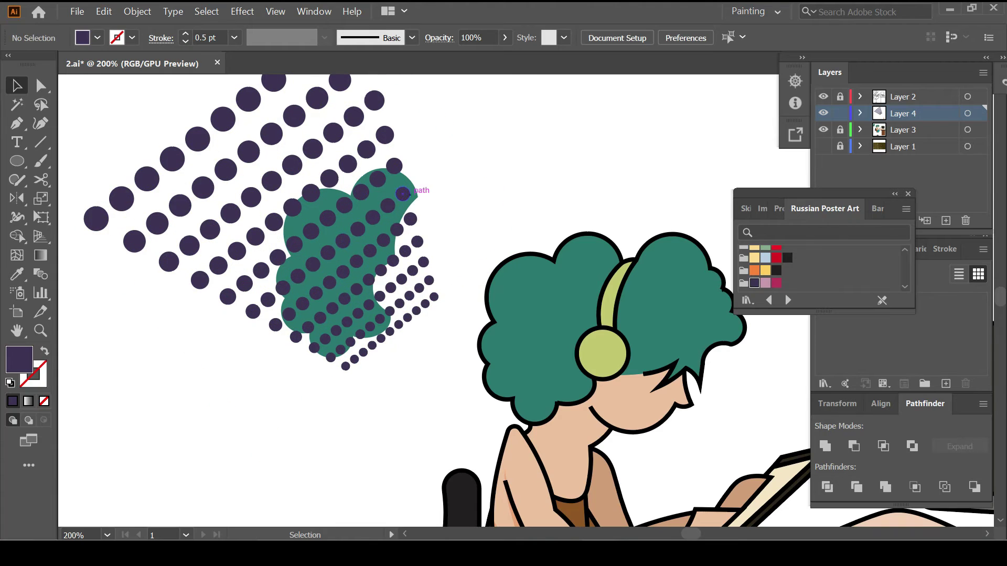
{"action": "left_click", "coordinate": [341, 273]}
{"action": "key", "text": "ctrl+shift+bracketright"}
{"action": "key", "text": "ctrl+a"}
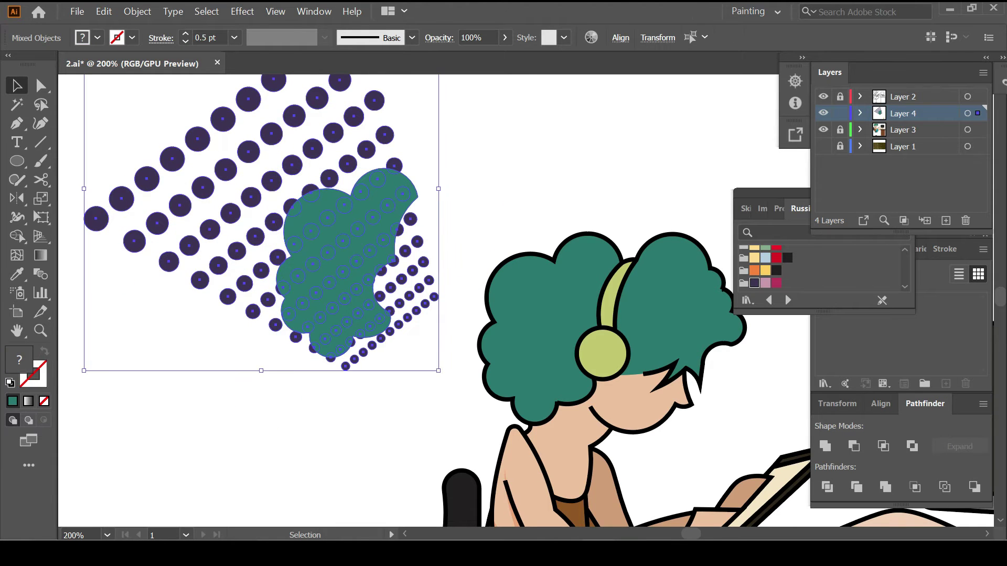
{"action": "left_click", "coordinate": [138, 11]}
{"action": "left_click", "coordinate": [317, 401]}
{"action": "left_click", "coordinate": [406, 195]}
{"action": "left_click_drag", "start_coordinate": [406, 195], "coordinate": [606, 260]}
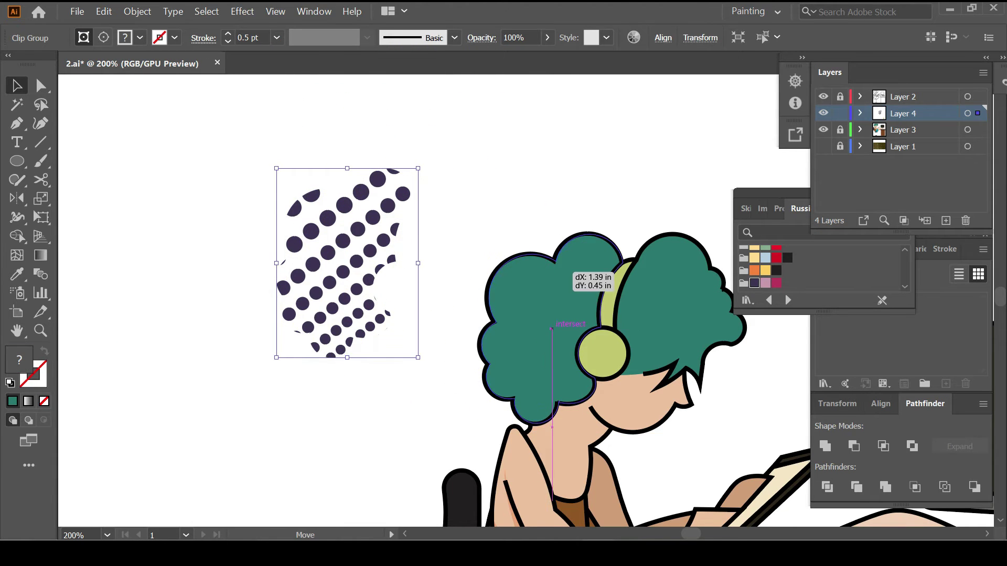
{"action": "key", "text": "ctrl+minus"}
{"action": "key", "text": "ctrl+z"}
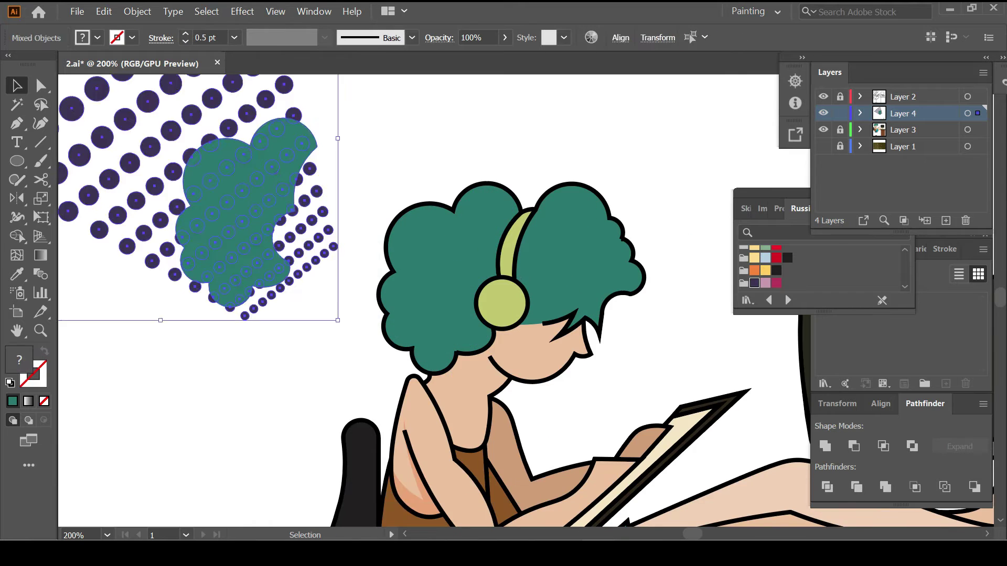
{"action": "key", "text": "ctrl+shift+a"}
Step: Copy a hair shape to the top-right, lock the figure layer, and place a dot copy over it
{"action": "left_click", "coordinate": [461, 252]}
{"action": "left_click_drag", "start_coordinate": [462, 252], "coordinate": [583, 160]}
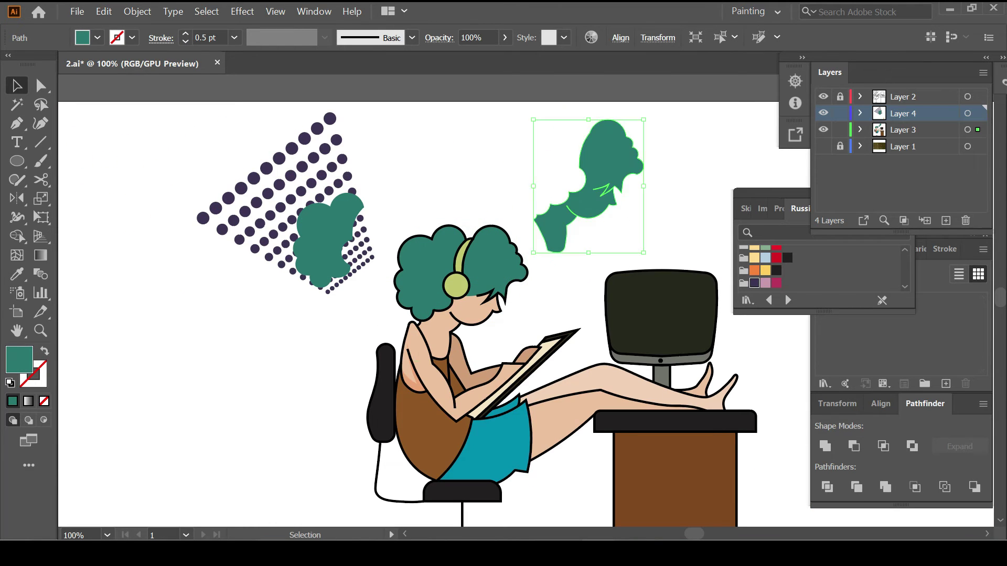
{"action": "left_click", "coordinate": [708, 157]}
{"action": "left_click", "coordinate": [603, 158]}
{"action": "left_click", "coordinate": [840, 130]}
{"action": "left_click", "coordinate": [278, 158]}
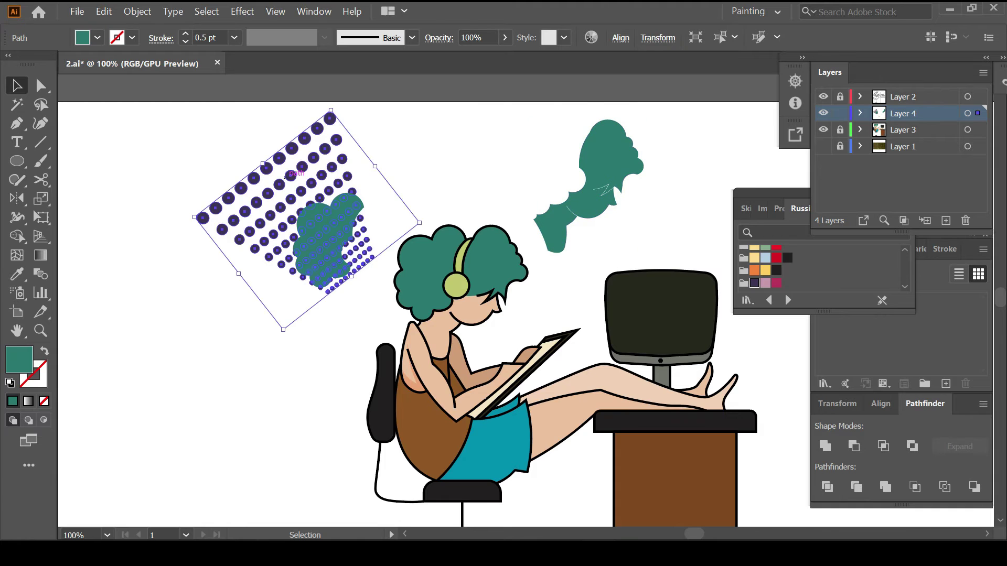
{"action": "left_click_drag", "start_coordinate": [278, 159], "coordinate": [547, 115]}
{"action": "left_click", "coordinate": [293, 199]}
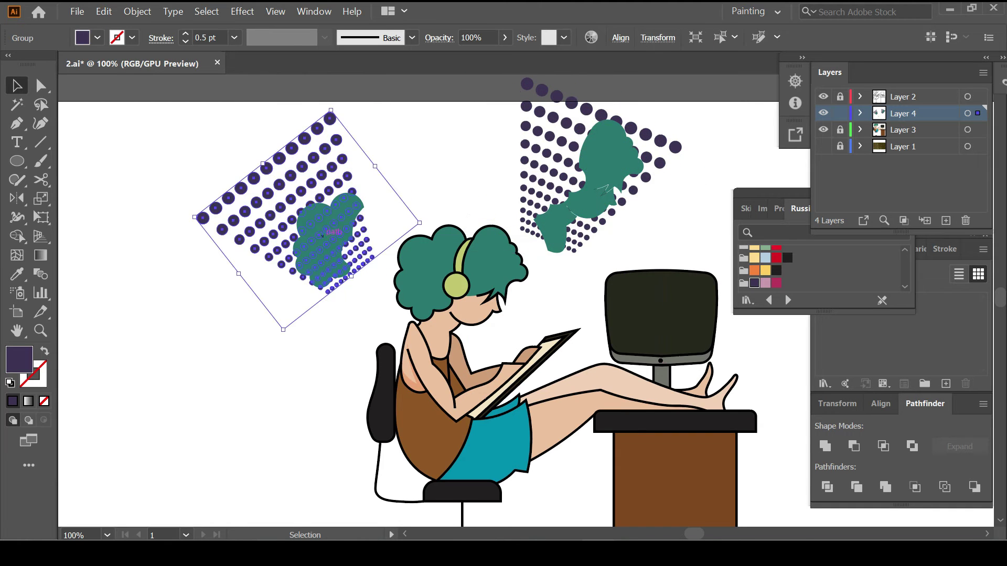
Step: Clip each dot copy to its blob with a clipping mask
{"action": "left_click", "coordinate": [137, 11]}
{"action": "left_click", "coordinate": [315, 401]}
{"action": "left_click", "coordinate": [577, 220]}
{"action": "left_click", "coordinate": [525, 210], "text": "shift"}
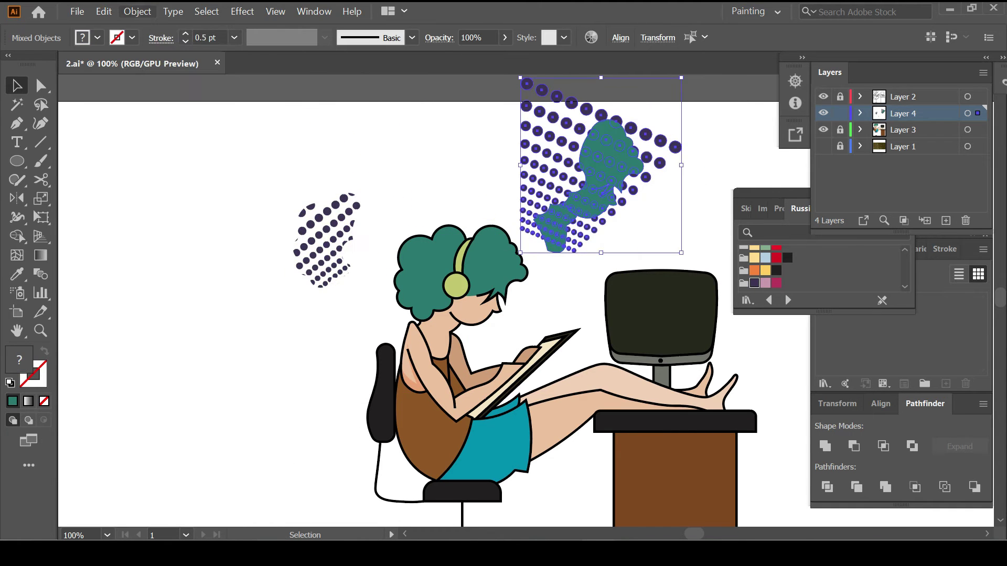
{"action": "left_click", "coordinate": [137, 11]}
{"action": "left_click", "coordinate": [315, 401]}
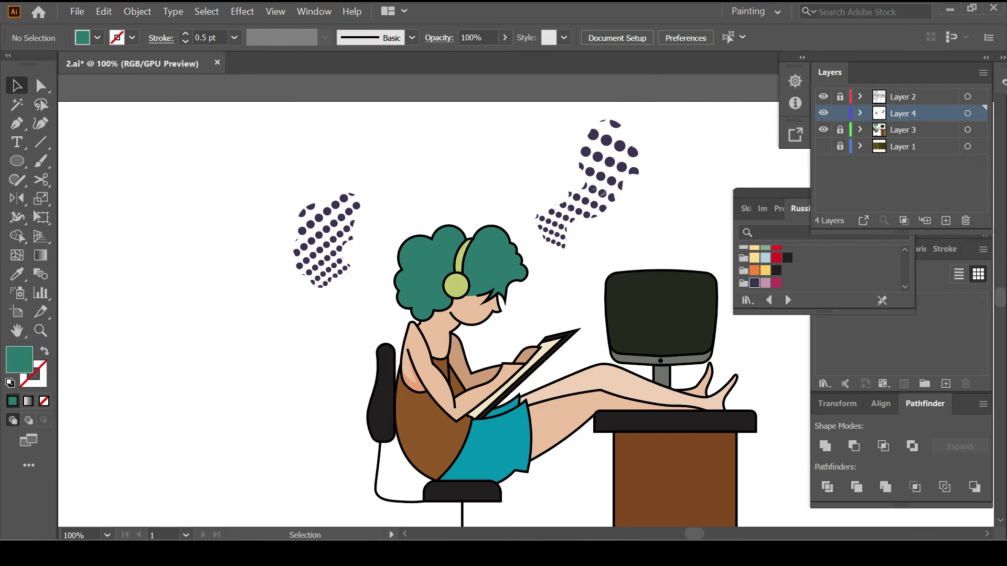
Step: Swap the layer locks and move the clipped dot patches onto the right and left hair
{"action": "left_click", "coordinate": [602, 193]}
{"action": "left_click", "coordinate": [840, 129]}
{"action": "left_click", "coordinate": [840, 113]}
{"action": "left_click_drag", "start_coordinate": [629, 165], "coordinate": [468, 295]}
{"action": "left_click", "coordinate": [378, 236]}
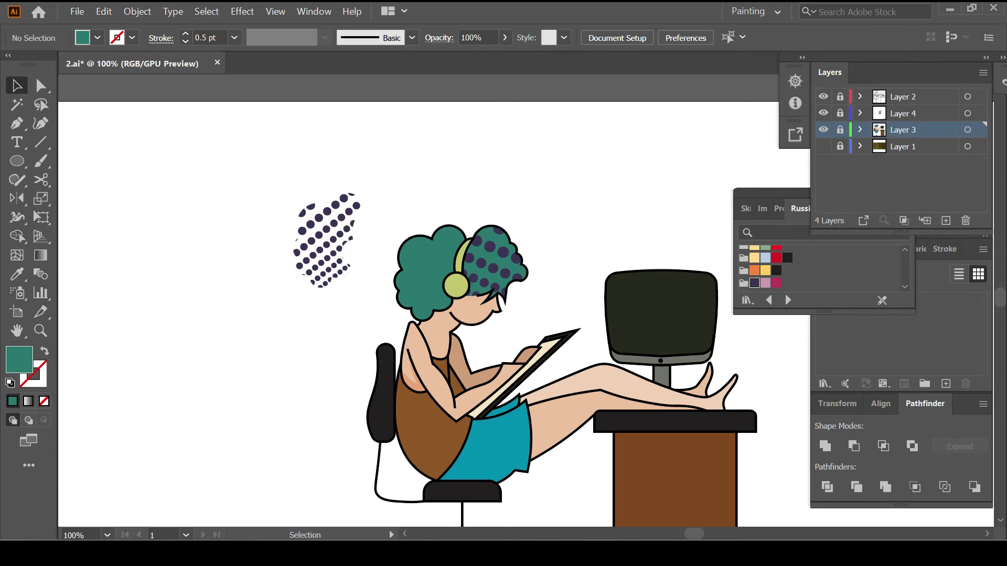
{"action": "left_click", "coordinate": [840, 113]}
{"action": "left_click_drag", "start_coordinate": [340, 224], "coordinate": [430, 272]}
Step: Drop the dot patch on the hair's left side and set the fill to orange
{"action": "left_click", "coordinate": [210, 315]}
{"action": "scroll", "coordinate": [419, 314], "scroll_direction": "down", "scroll_amount": 3}
{"action": "scroll", "coordinate": [419, 315], "scroll_direction": "down", "scroll_amount": 2}
{"action": "scroll", "coordinate": [419, 315], "scroll_direction": "right", "scroll_amount": 1}
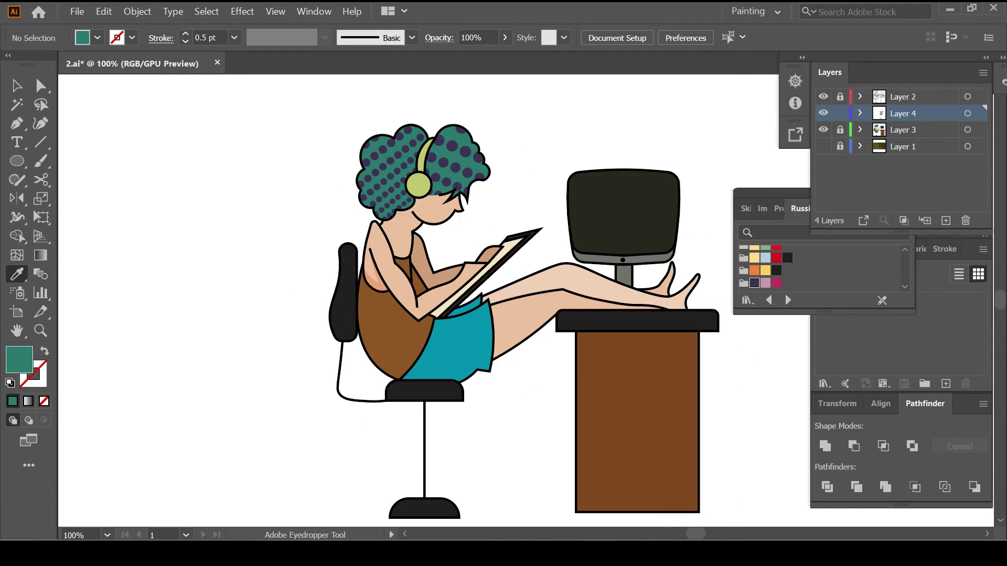
{"action": "double_click", "coordinate": [18, 360]}
{"action": "left_click", "coordinate": [977, 286]}
Step: Draw an orange shadow shape under the girl's thigh along the desk edge
{"action": "key", "text": "ctrl+equal"}
{"action": "key", "text": "p"}
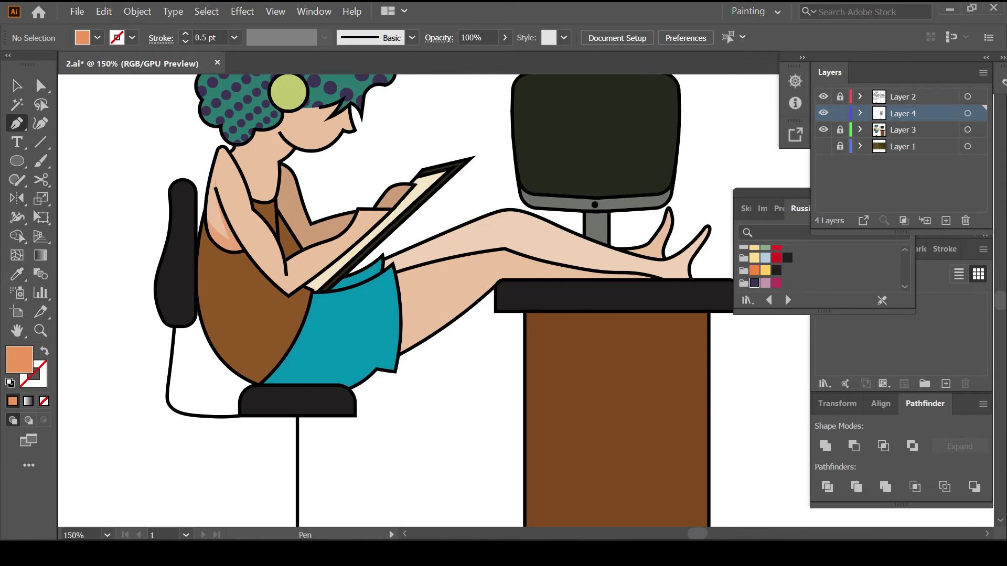
{"action": "scroll", "coordinate": [442, 308], "scroll_direction": "up", "scroll_amount": 2}
{"action": "left_click", "coordinate": [356, 322]}
{"action": "left_click", "coordinate": [506, 218]}
{"action": "left_click", "coordinate": [605, 246]}
{"action": "left_click", "coordinate": [440, 246]}
{"action": "left_click", "coordinate": [417, 262]}
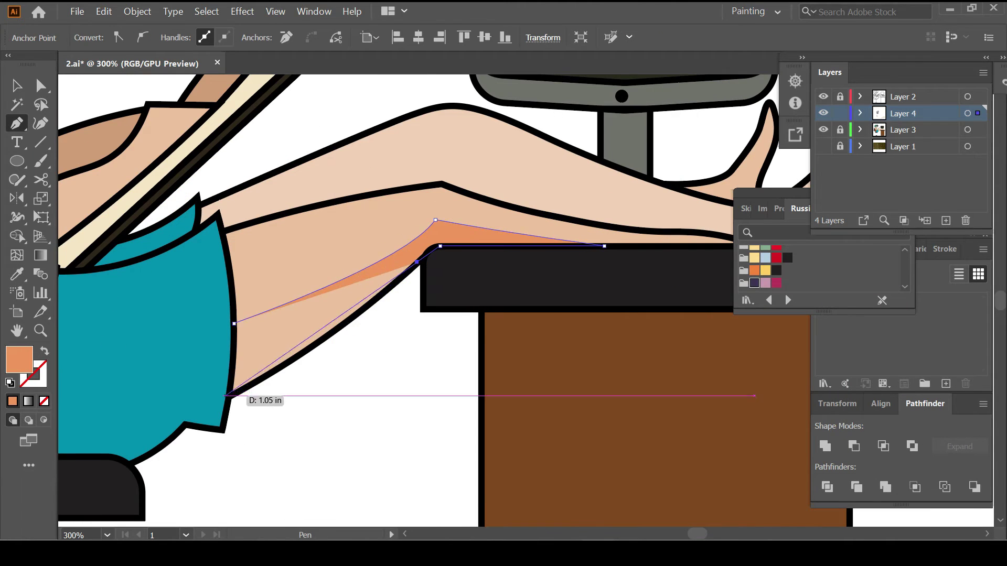
{"action": "left_click", "coordinate": [225, 396]}
{"action": "key", "text": "ctrl+shift+a"}
Step: Draw an orange shadow along the top of the leg from the shorts to the knee
{"action": "scroll", "coordinate": [312, 410], "scroll_direction": "down", "scroll_amount": 4}
{"action": "scroll", "coordinate": [288, 302], "scroll_direction": "up", "scroll_amount": 5}
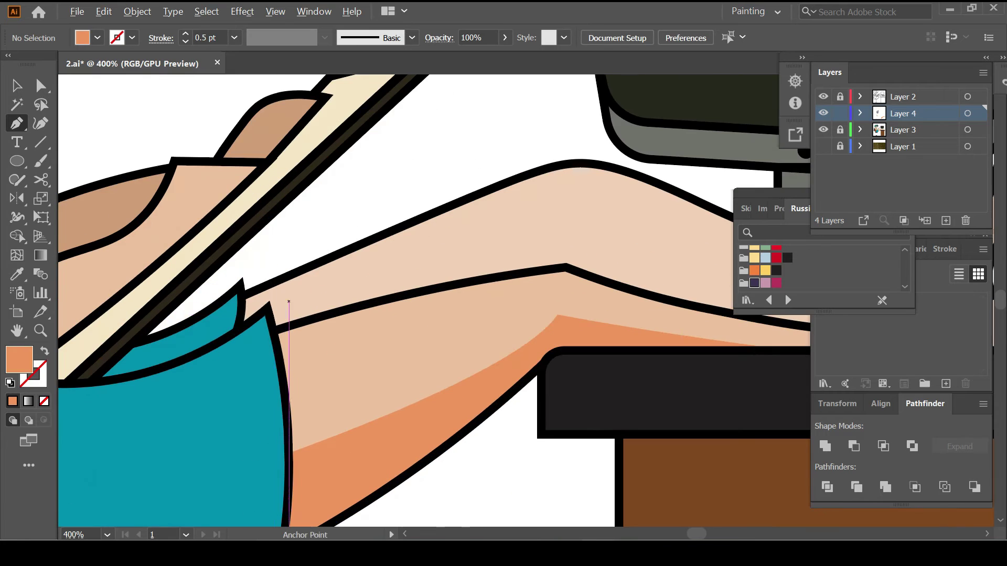
{"action": "left_click", "coordinate": [269, 311]}
{"action": "left_click", "coordinate": [564, 231]}
{"action": "scroll", "coordinate": [577, 273], "scroll_direction": "right", "scroll_amount": 3}
{"action": "left_click", "coordinate": [576, 299]}
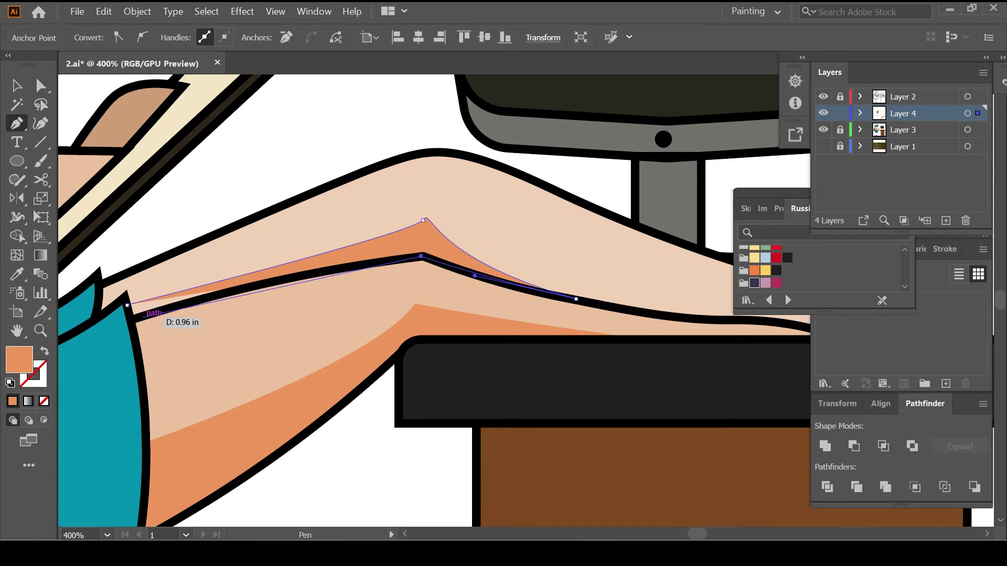
{"action": "key", "text": "ctrl+shift+a"}
{"action": "key", "text": "shift+grave"}
{"action": "scroll", "coordinate": [472, 314], "scroll_direction": "down", "scroll_amount": 4}
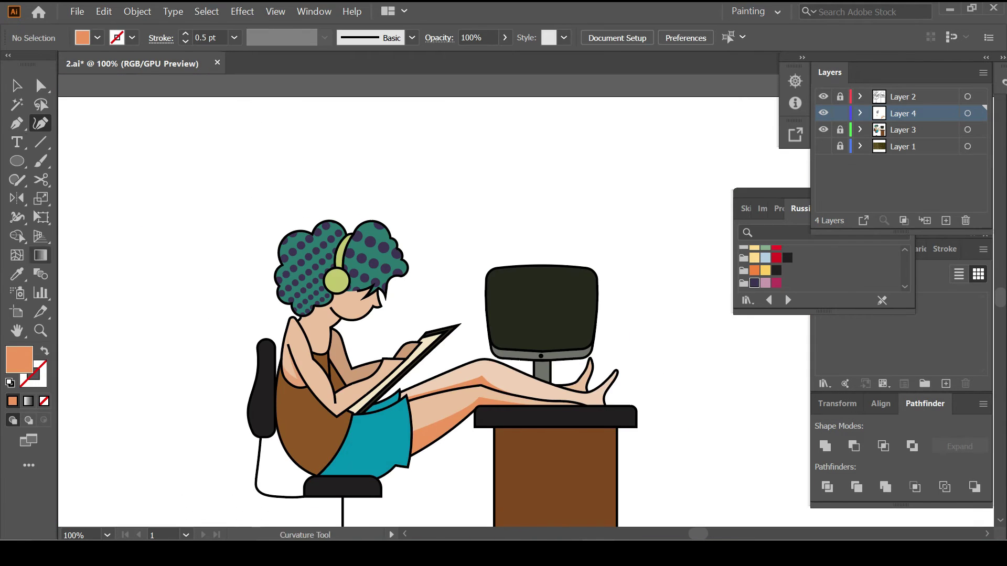
Step: Draw a curved orange shadow on the girl's upper arm
{"action": "scroll", "coordinate": [310, 388], "scroll_direction": "up", "scroll_amount": 3}
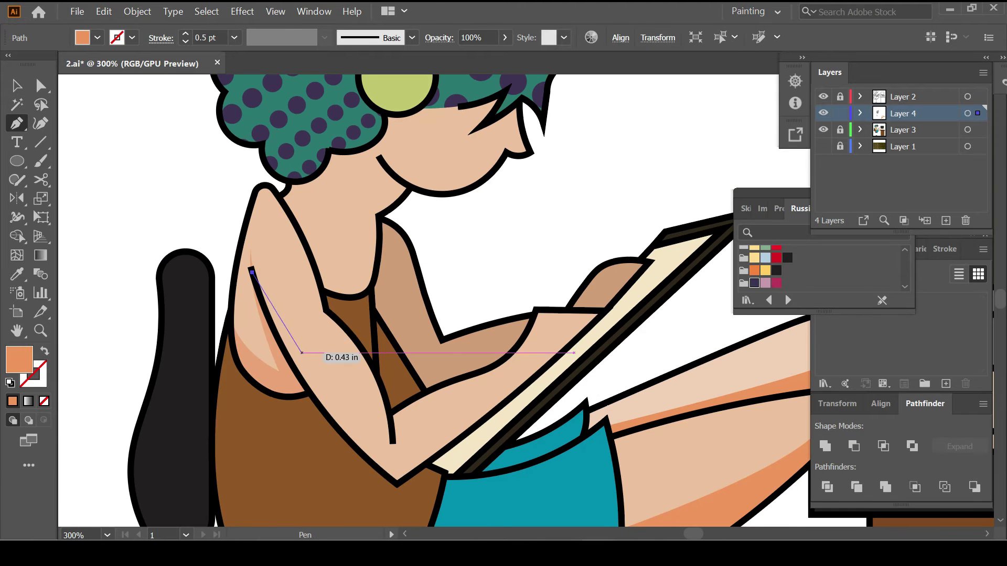
{"action": "left_click_drag", "start_coordinate": [386, 451], "coordinate": [397, 472]}
{"action": "scroll", "coordinate": [396, 484], "scroll_direction": "down", "scroll_amount": 2}
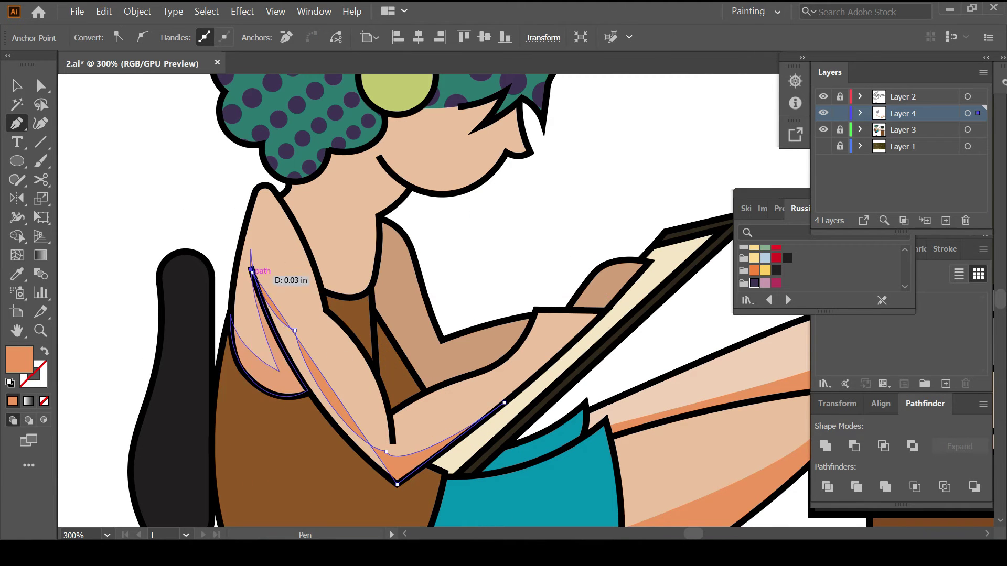
{"action": "key", "text": "ctrl+shift+a"}
{"action": "key", "text": "shift+grave"}
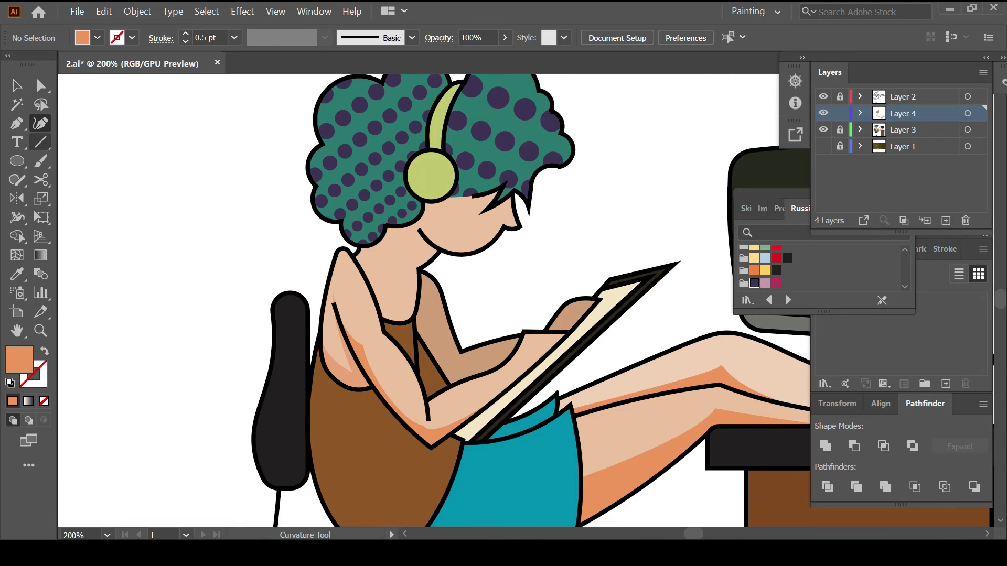
{"action": "scroll", "coordinate": [411, 288], "scroll_direction": "up", "scroll_amount": 2}
{"action": "key", "text": "p"}
Step: Draw an orange shadow down the shoulder below the hair
{"action": "left_click", "coordinate": [293, 218]}
{"action": "left_click", "coordinate": [337, 295]}
{"action": "left_click", "coordinate": [352, 343]}
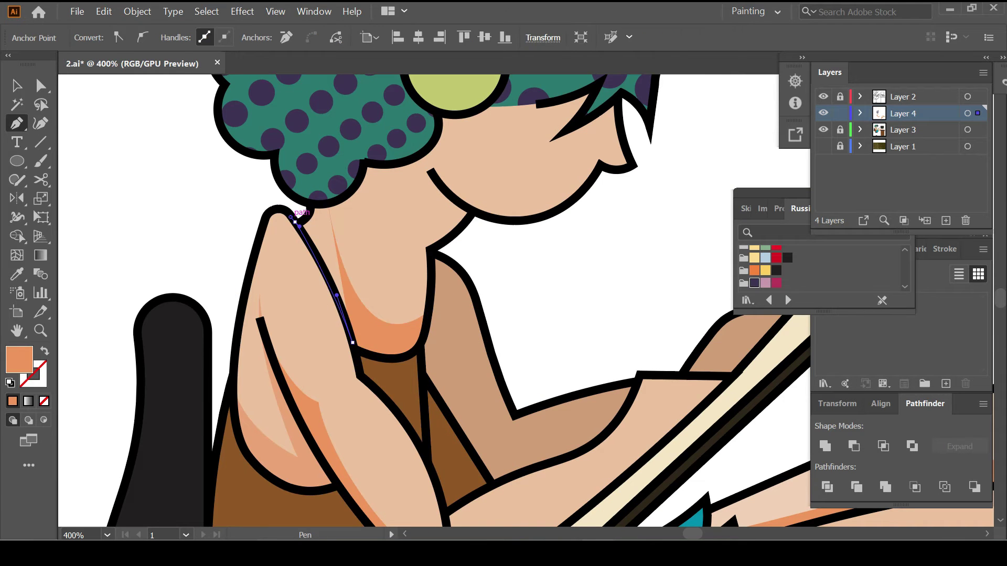
{"action": "left_click", "coordinate": [329, 204]}
{"action": "key", "text": "ctrl+shift+a"}
{"action": "scroll", "coordinate": [329, 204], "scroll_direction": "down", "scroll_amount": 2}
{"action": "scroll", "coordinate": [485, 183], "scroll_direction": "up", "scroll_amount": 1}
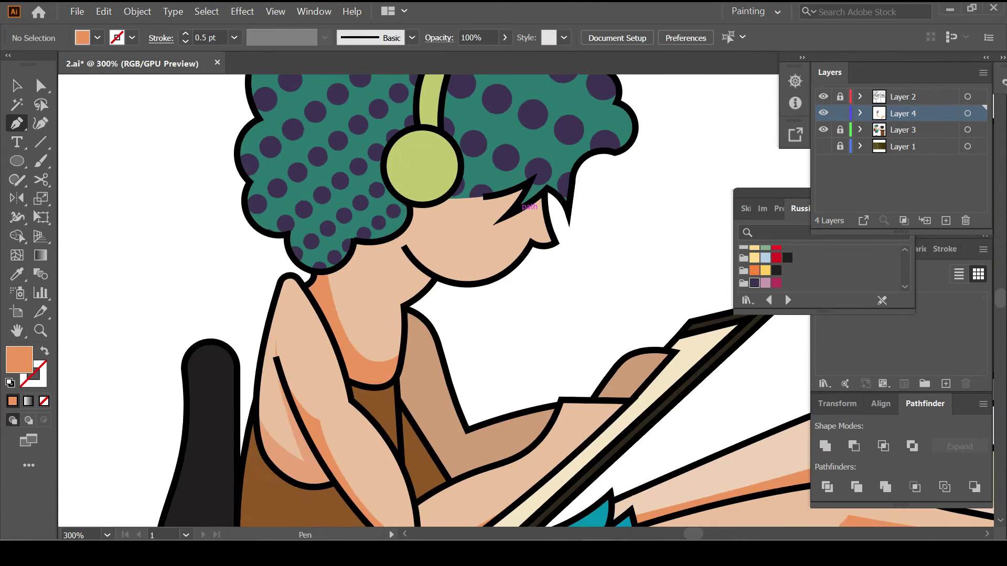
{"action": "scroll", "coordinate": [485, 184], "scroll_direction": "up", "scroll_amount": 2}
Step: Draw a face shadow below the fringe, arrange it beneath the hair, and relock the character layer
{"action": "left_click", "coordinate": [510, 178]}
{"action": "left_click_drag", "start_coordinate": [353, 191], "coordinate": [418, 209]}
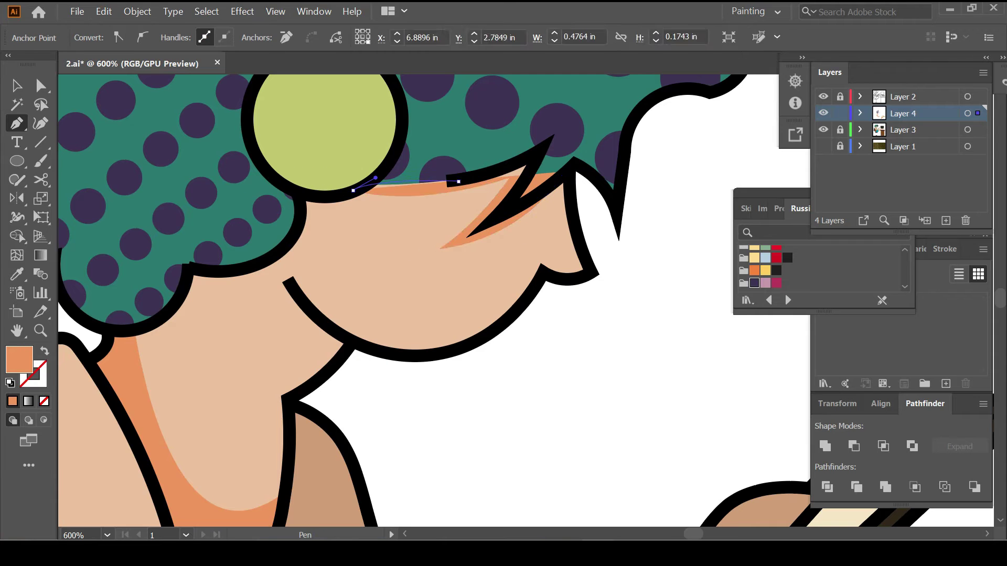
{"action": "left_click", "coordinate": [506, 210]}
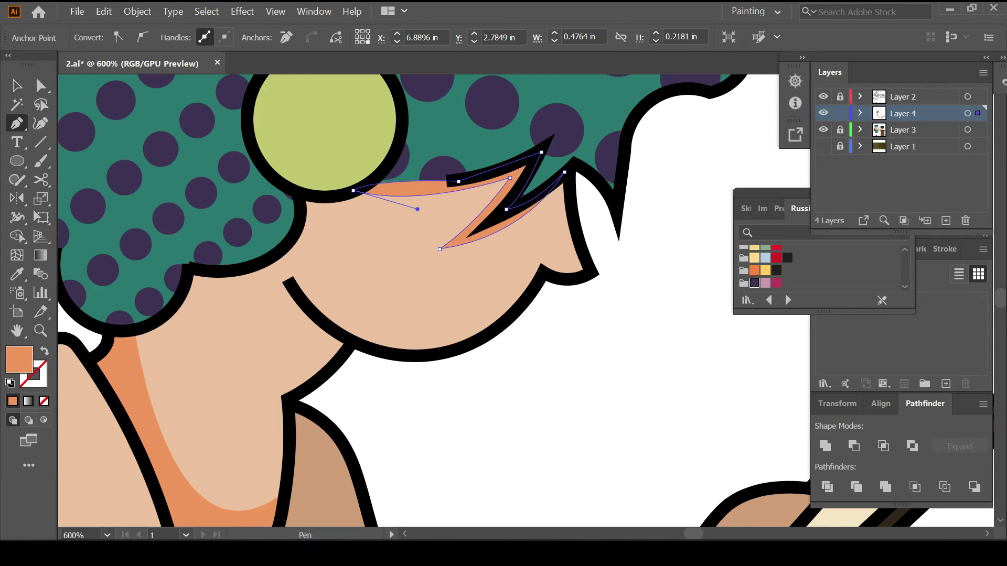
{"action": "key", "text": "ctrl+bracketleft"}
{"action": "left_click", "coordinate": [685, 185], "text": "ctrl"}
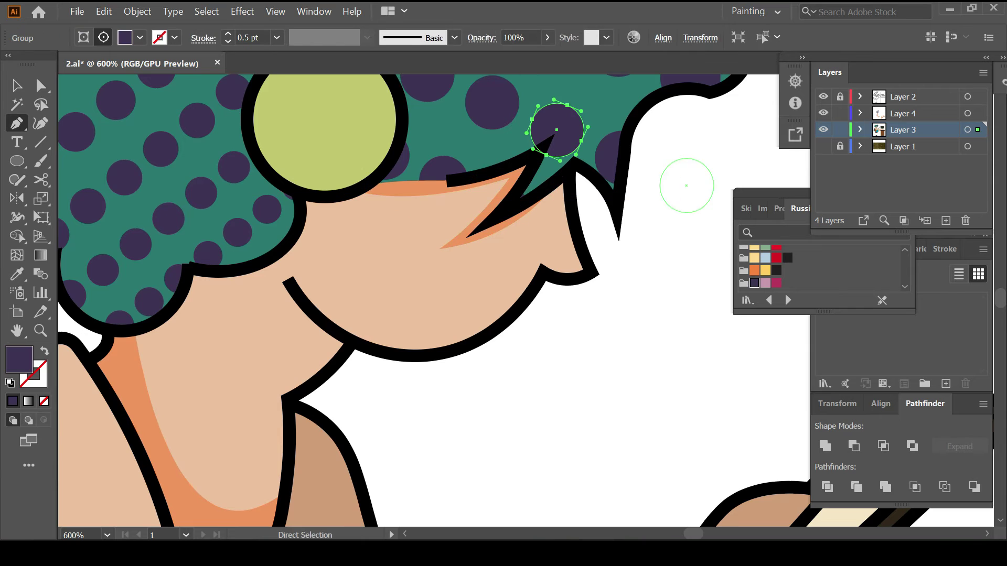
{"action": "key", "text": "ctrl+z"}
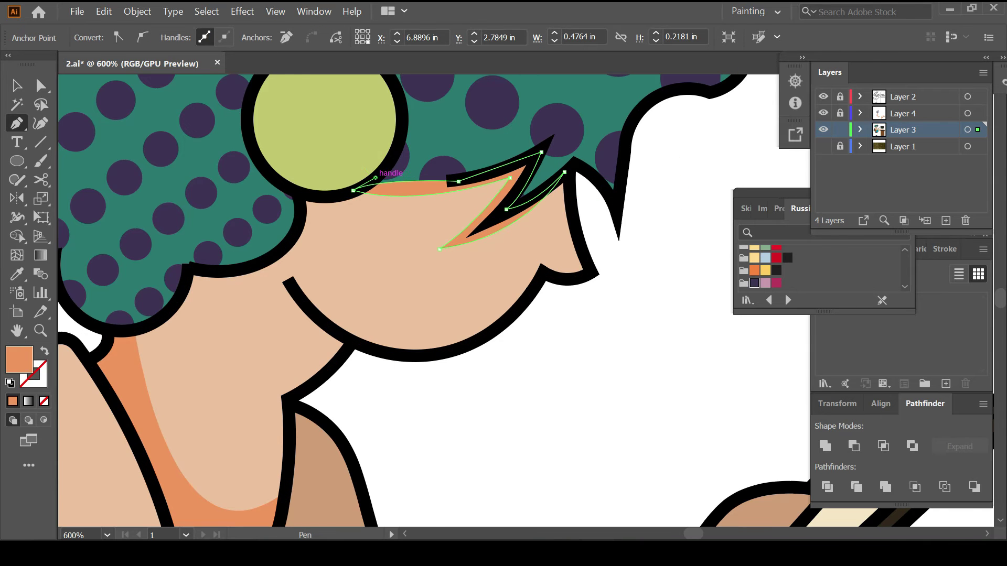
{"action": "key", "text": "ctrl+shift+a"}
{"action": "key", "text": "ctrl+minus"}
{"action": "key", "text": "ctrl+minus"}
{"action": "left_click", "coordinate": [840, 130]}
{"action": "key", "text": "ctrl+minus"}
{"action": "key", "text": "ctrl+minus"}
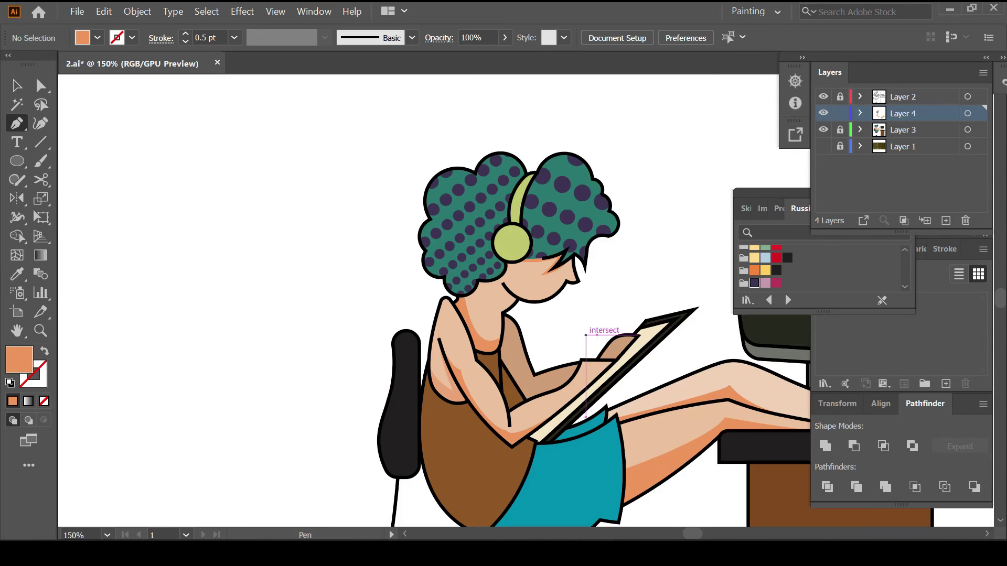
{"action": "key", "text": "ctrl+plus"}
Step: Sample the shorts' teal and set the fill to a darker teal
{"action": "scroll", "coordinate": [586, 335], "scroll_direction": "down", "scroll_amount": 5}
{"action": "key", "text": "i"}
{"action": "left_click", "coordinate": [493, 340]}
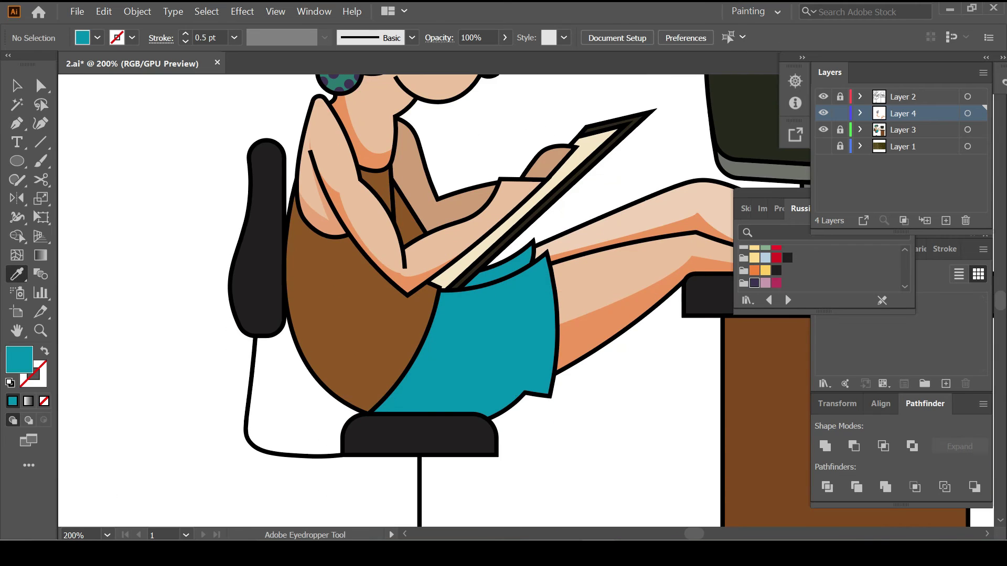
{"action": "double_click", "coordinate": [19, 359]}
{"action": "left_click", "coordinate": [983, 286]}
{"action": "key", "text": "ctrl+plus"}
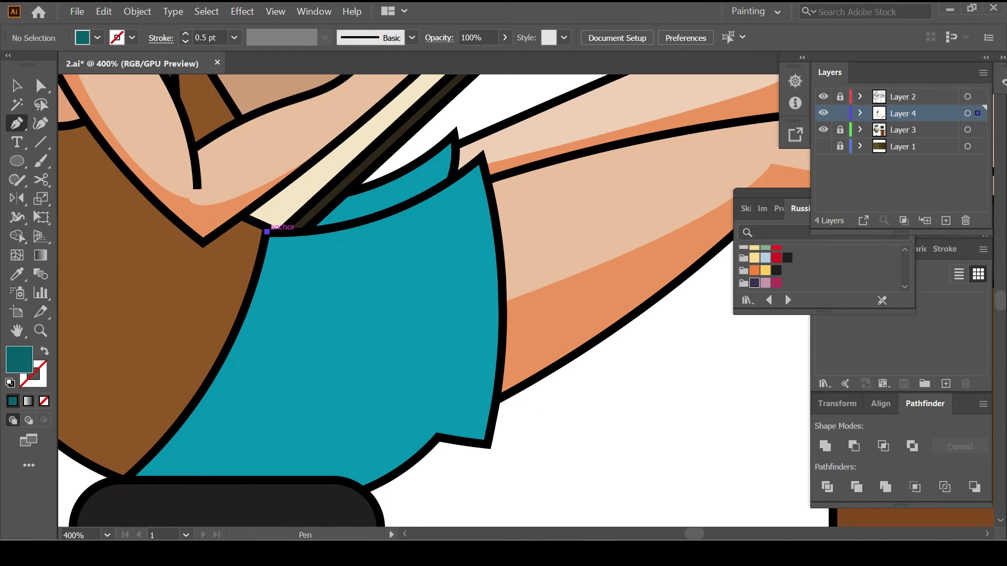
Step: Draw a dark teal shadow from the waistband down the shorts' left edge, plus a crease sliver
{"action": "left_click", "coordinate": [267, 232]}
{"action": "left_click", "coordinate": [172, 430]}
{"action": "left_click", "coordinate": [285, 276]}
{"action": "left_click_drag", "start_coordinate": [491, 193], "coordinate": [487, 116]}
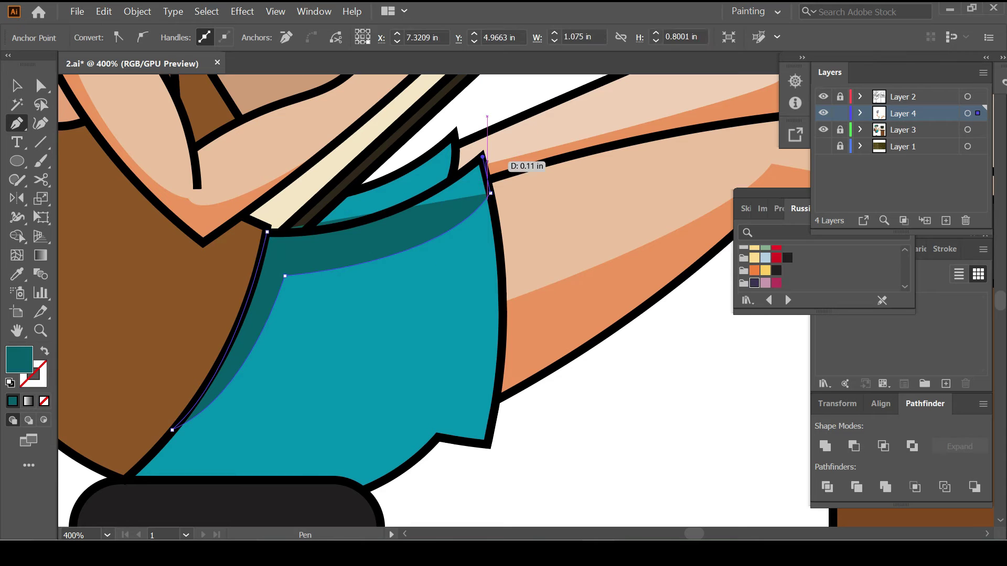
{"action": "left_click", "coordinate": [267, 232]}
{"action": "key", "text": "ctrl+shift+a"}
{"action": "scroll", "coordinate": [367, 299], "scroll_direction": "down", "scroll_amount": 3}
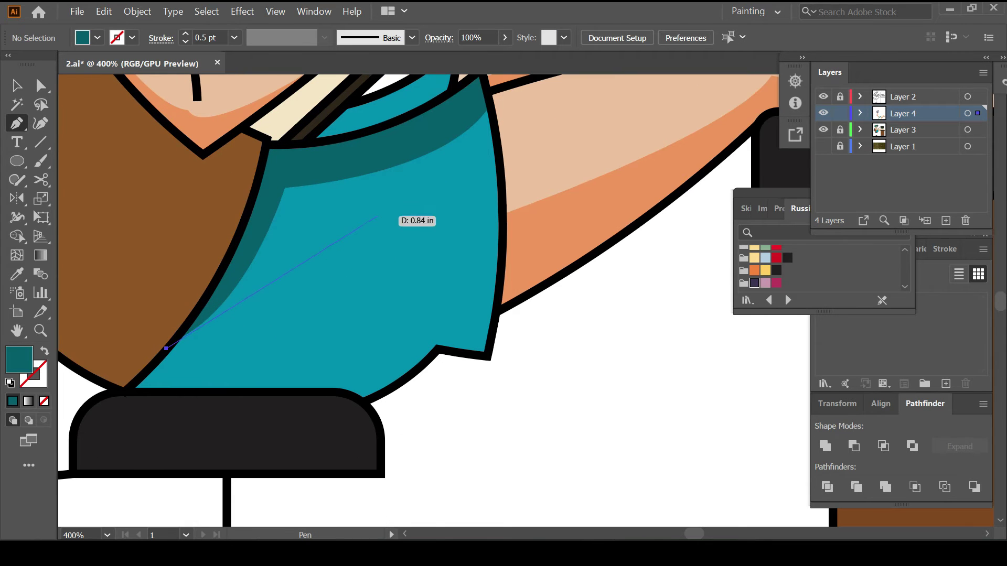
{"action": "left_click_drag", "start_coordinate": [166, 349], "coordinate": [279, 395]}
{"action": "key", "text": "ctrl+shift+a"}
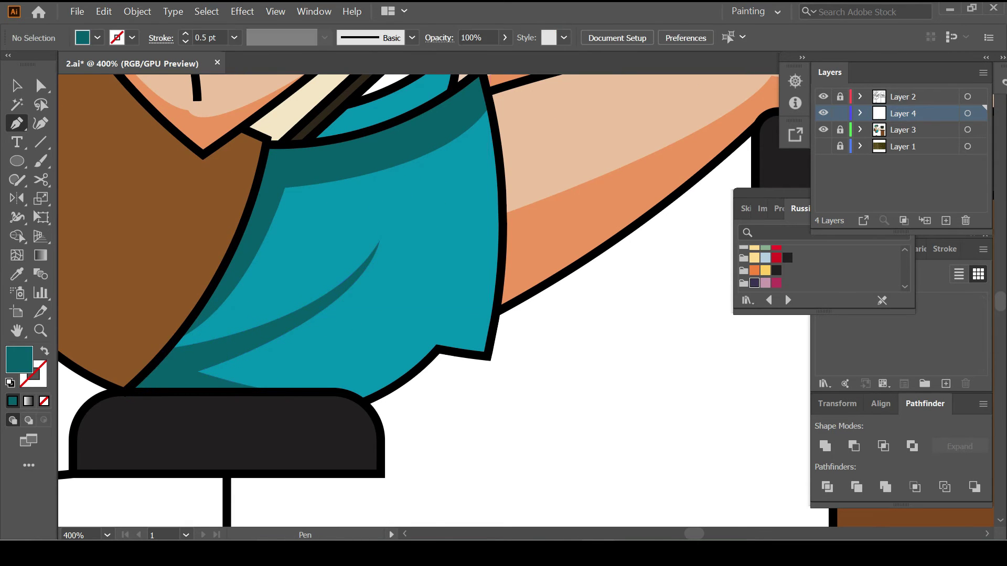
Step: Add a shadow along the shorts' right edge and a second crease shape
{"action": "left_click", "coordinate": [487, 106]}
{"action": "left_click", "coordinate": [438, 349]}
{"action": "scroll", "coordinate": [491, 220], "scroll_direction": "up", "scroll_amount": 2}
{"action": "left_click_drag", "start_coordinate": [487, 406], "coordinate": [490, 221]}
{"action": "left_click", "coordinate": [487, 155]}
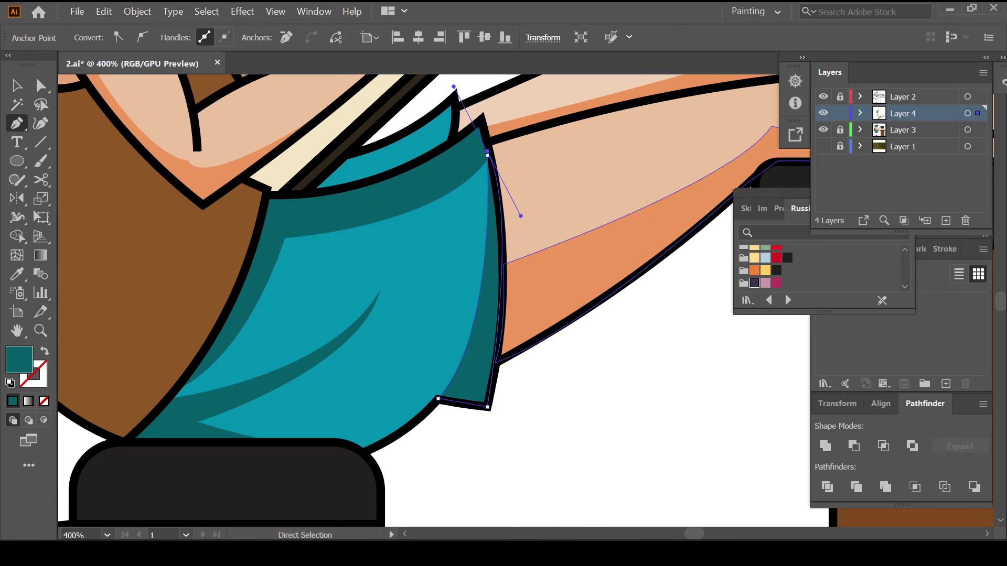
{"action": "key", "text": "ctrl+shift+a"}
{"action": "scroll", "coordinate": [491, 220], "scroll_direction": "down", "scroll_amount": 2}
{"action": "left_click_drag", "start_coordinate": [423, 293], "coordinate": [431, 335]}
{"action": "left_click", "coordinate": [413, 374]}
{"action": "left_click", "coordinate": [423, 293]}
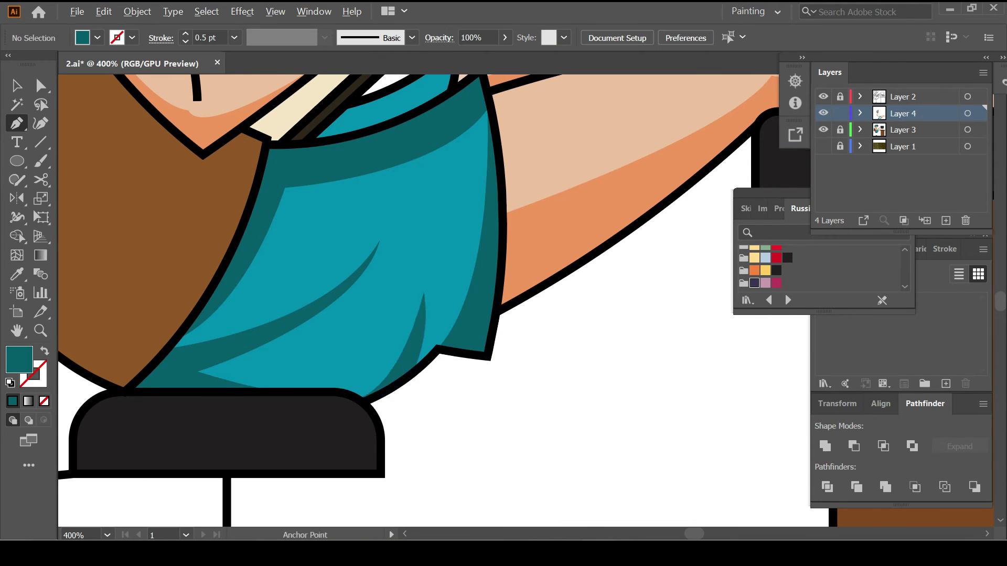
Step: Draw a small shadow at the top of the shorts under the drawing board, in a deeper teal
{"action": "scroll", "coordinate": [412, 373], "scroll_direction": "down", "scroll_amount": 3}
{"action": "scroll", "coordinate": [367, 236], "scroll_direction": "up", "scroll_amount": 4}
{"action": "left_click", "coordinate": [318, 283]}
{"action": "left_click_drag", "start_coordinate": [524, 173], "coordinate": [545, 135]}
{"action": "left_click", "coordinate": [300, 348]}
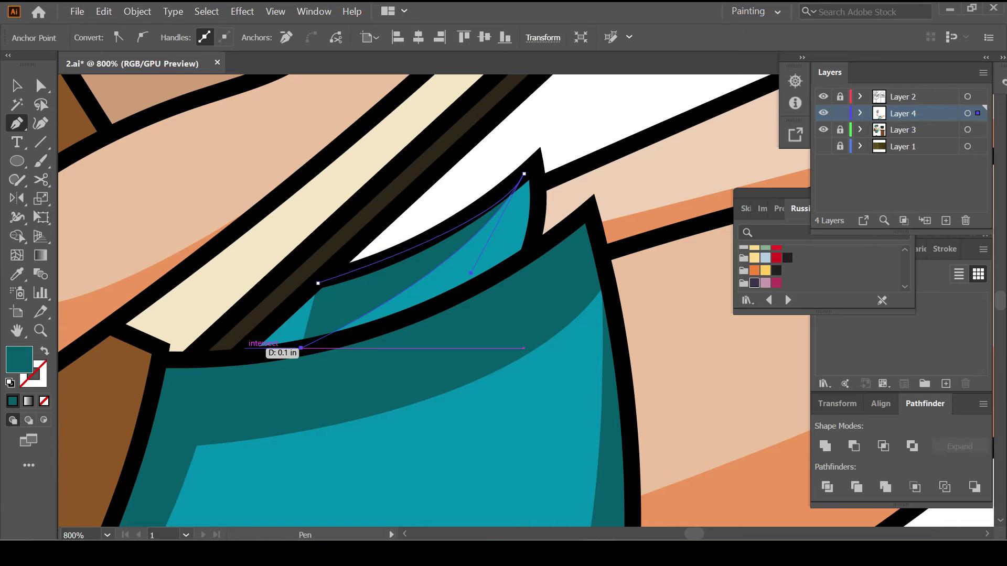
{"action": "left_click", "coordinate": [318, 283]}
{"action": "double_click", "coordinate": [19, 359]}
{"action": "left_click", "coordinate": [983, 286]}
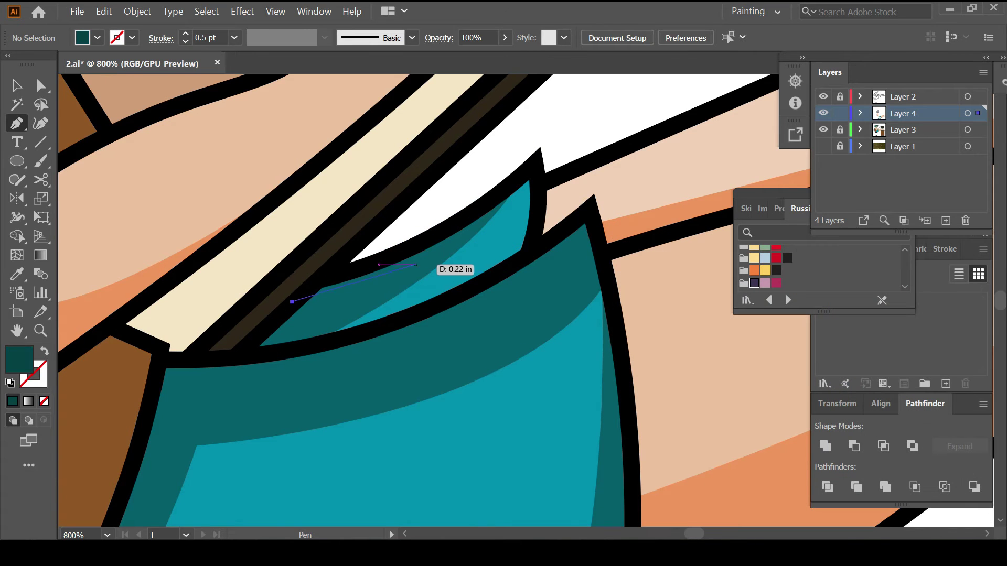
{"action": "key", "text": "ctrl+shift+a"}
Step: Begin a shadow at the bottom of the shorts, then sample the brown of the top
{"action": "scroll", "coordinate": [314, 315], "scroll_direction": "down", "scroll_amount": 3, "text": "alt"}
{"action": "scroll", "coordinate": [314, 315], "scroll_direction": "down", "scroll_amount": 3}
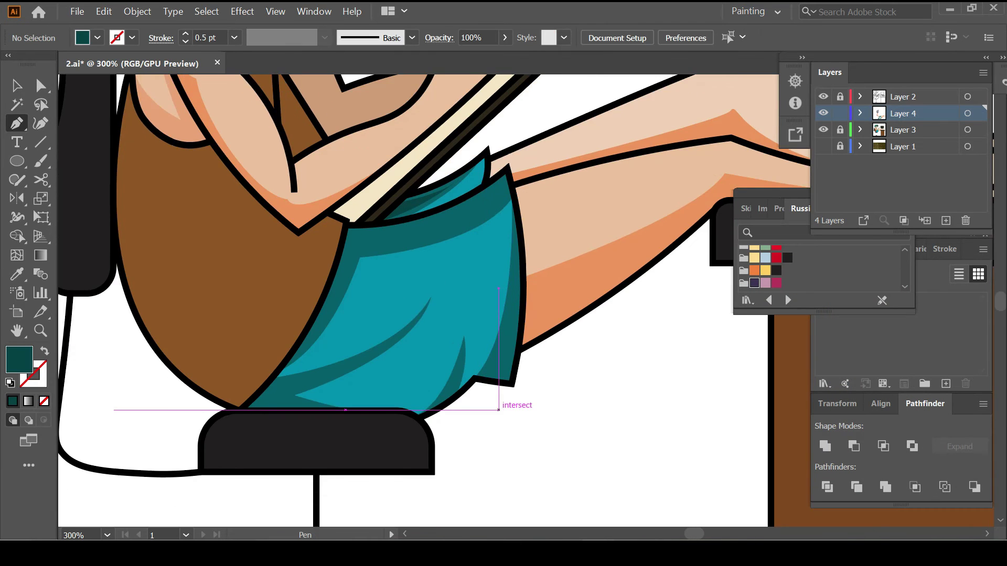
{"action": "scroll", "coordinate": [269, 347], "scroll_direction": "up", "scroll_amount": 3, "text": "alt"}
{"action": "left_click", "coordinate": [364, 449]}
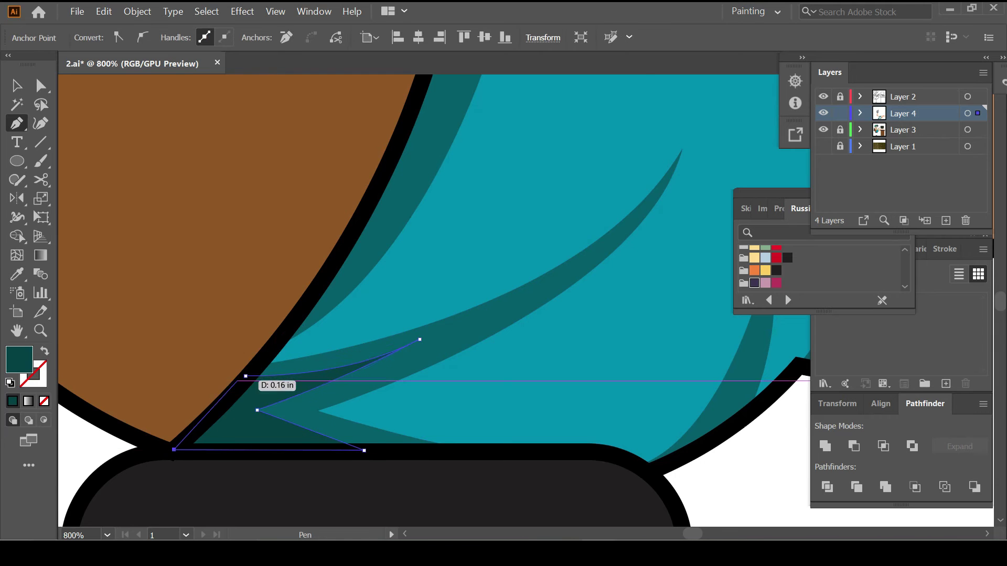
{"action": "scroll", "coordinate": [364, 450], "scroll_direction": "down", "scroll_amount": 5, "text": "alt"}
{"action": "scroll", "coordinate": [309, 393], "scroll_direction": "up", "scroll_amount": 3, "text": "alt"}
{"action": "key", "text": "i"}
{"action": "left_click", "coordinate": [309, 393]}
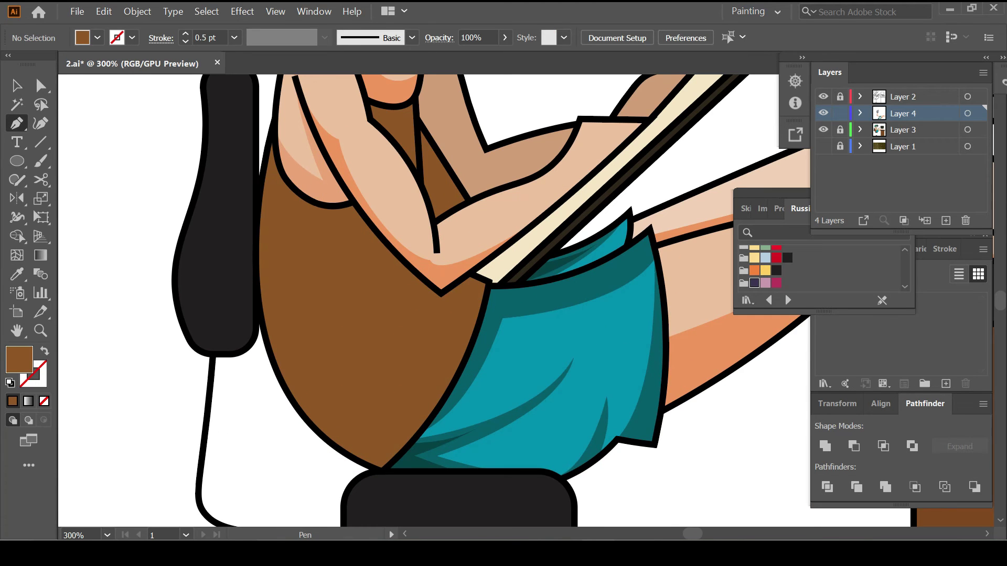
Step: Set a darker brown fill and draw the first shading shape on the brown top
{"action": "double_click", "coordinate": [19, 360]}
{"action": "left_click", "coordinate": [971, 286]}
{"action": "scroll", "coordinate": [315, 262], "scroll_direction": "up", "scroll_amount": 2}
{"action": "left_click", "coordinate": [226, 250]}
{"action": "left_click", "coordinate": [323, 286]}
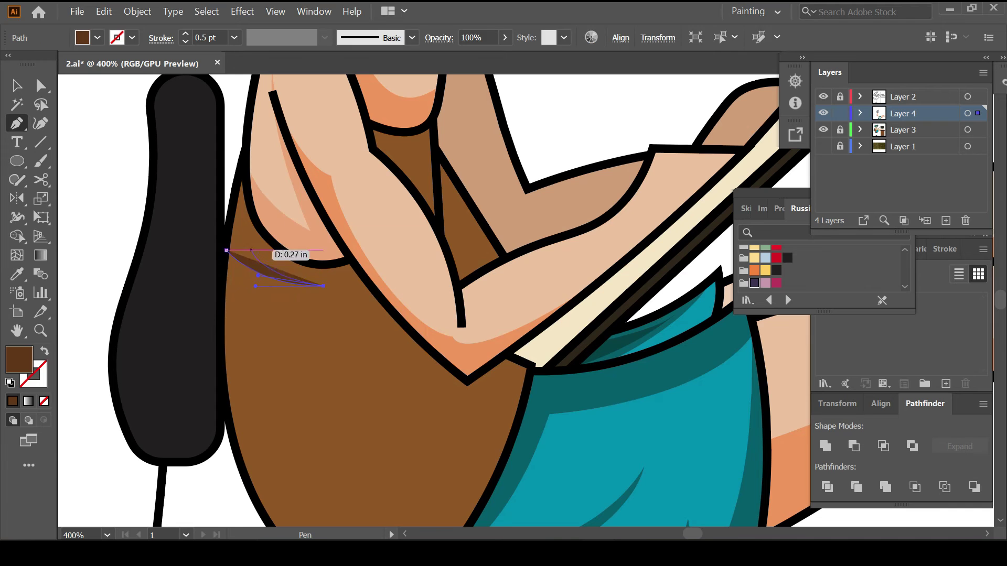
{"action": "key", "text": "ctrl+shift+a"}
{"action": "scroll", "coordinate": [240, 420], "scroll_direction": "down", "scroll_amount": 5}
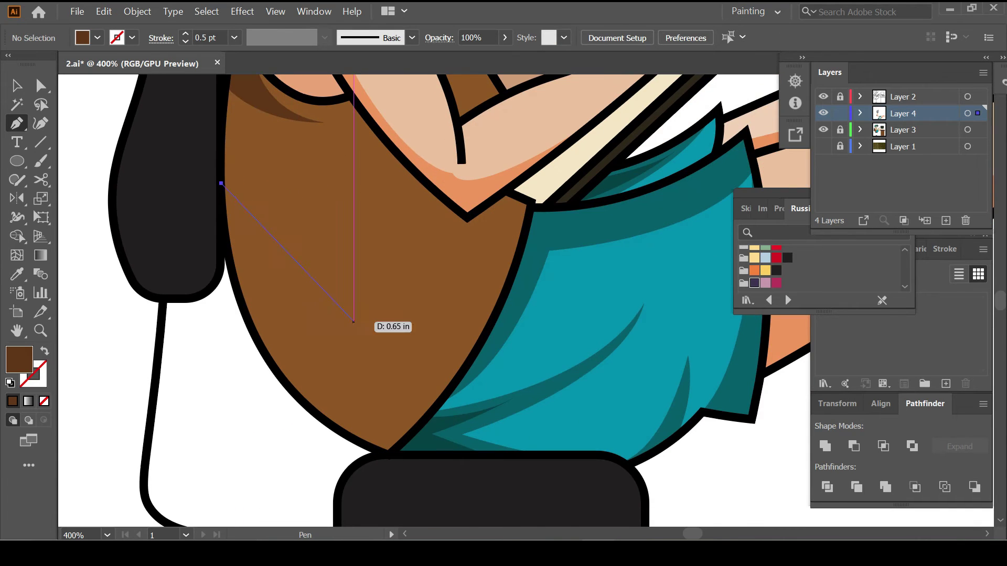
Step: Draw a lower shading wedge curving along the top's hem
{"action": "left_click", "coordinate": [353, 321]}
{"action": "left_click", "coordinate": [373, 436]}
{"action": "left_click_drag", "start_coordinate": [428, 415], "coordinate": [442, 400]}
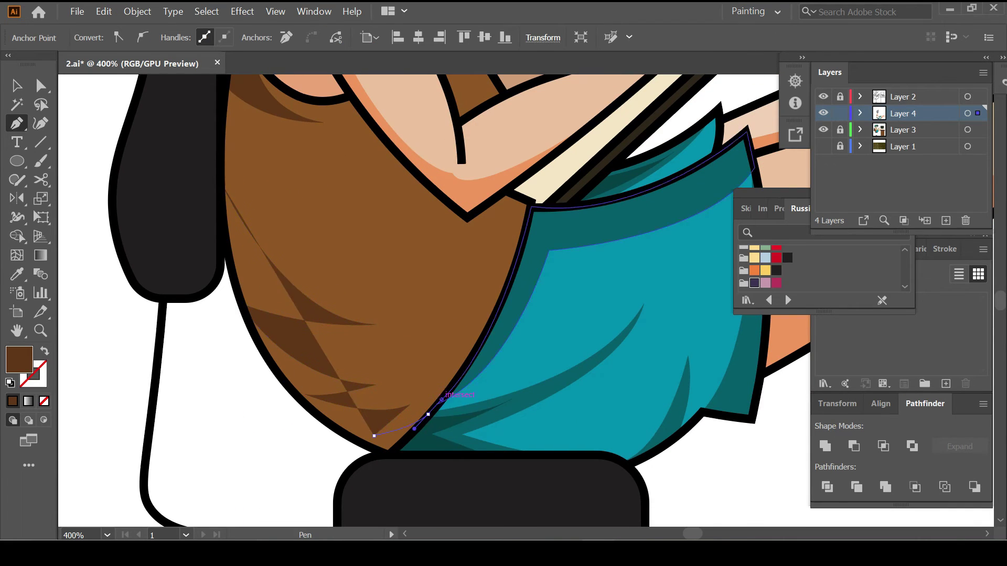
{"action": "key", "text": "shift+grave"}
{"action": "key", "text": "ctrl+shift+a"}
{"action": "key", "text": "ctrl+minus"}
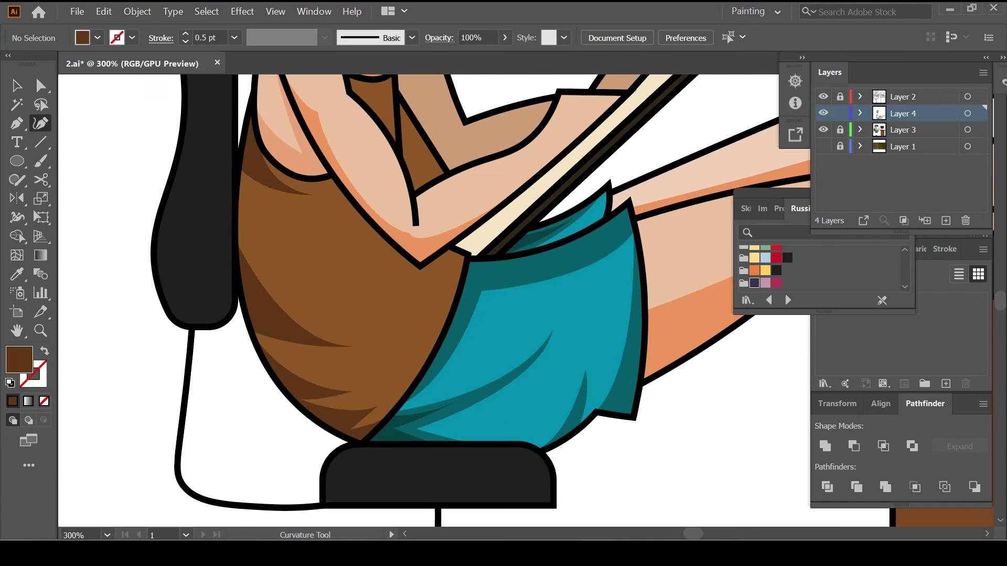
{"action": "scroll", "coordinate": [373, 252], "scroll_direction": "up", "scroll_amount": 1}
Step: Draw a shading wedge from below the armpit to the waist corner
{"action": "left_click", "coordinate": [436, 270]}
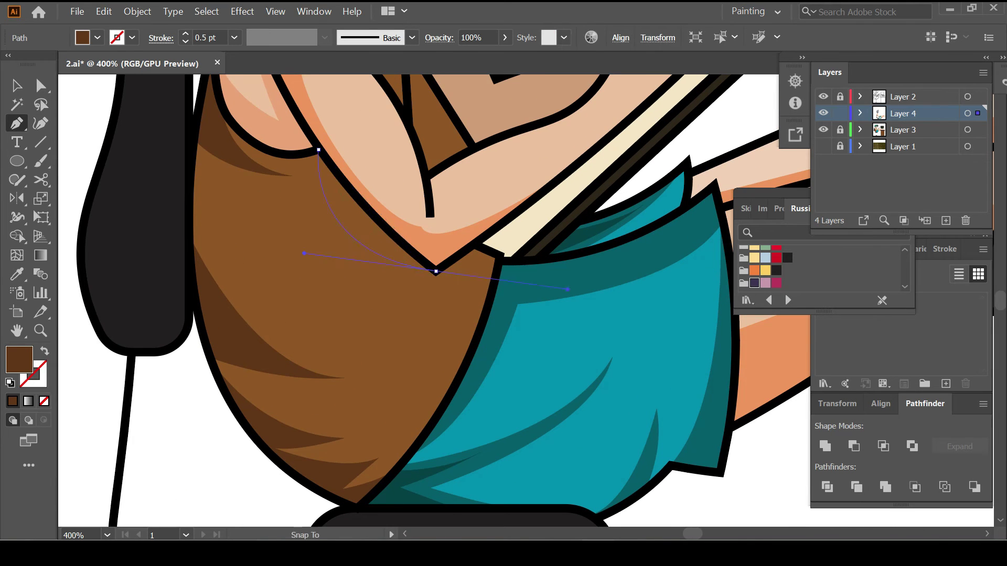
{"action": "left_click", "coordinate": [317, 156]}
{"action": "left_click", "coordinate": [340, 349]}
{"action": "left_click_drag", "start_coordinate": [460, 322], "coordinate": [519, 274]}
Step: Draw a closed, curved shading wedge near the lower front of the top
{"action": "left_click", "coordinate": [369, 419]}
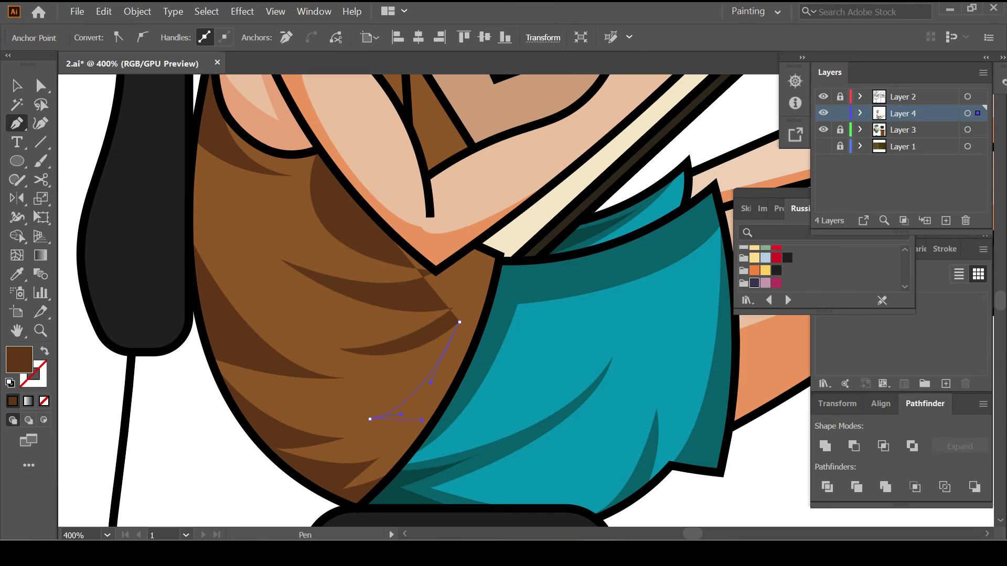
{"action": "left_click", "coordinate": [472, 344]}
{"action": "left_click", "coordinate": [499, 256]}
{"action": "left_click", "coordinate": [473, 242]}
{"action": "left_click_drag", "start_coordinate": [435, 271], "coordinate": [456, 271]}
{"action": "key", "text": "ctrl+shift+a"}
{"action": "scroll", "coordinate": [456, 271], "scroll_direction": "down", "scroll_amount": 2}
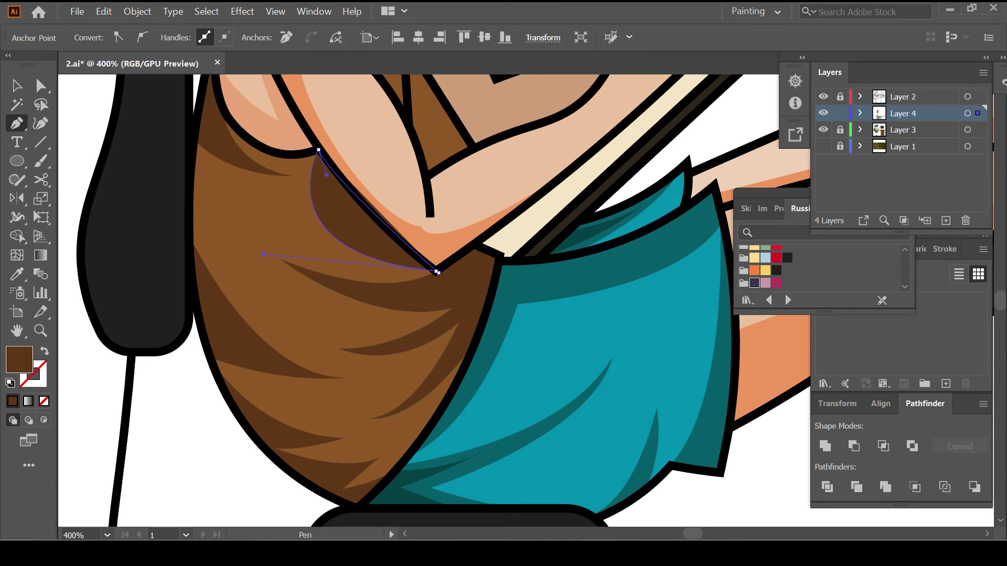
{"action": "scroll", "coordinate": [367, 367], "scroll_direction": "down", "scroll_amount": 2}
Step: Draw orange skin shadows on the upper arm and the hand
{"action": "scroll", "coordinate": [249, 444], "scroll_direction": "up", "scroll_amount": 2}
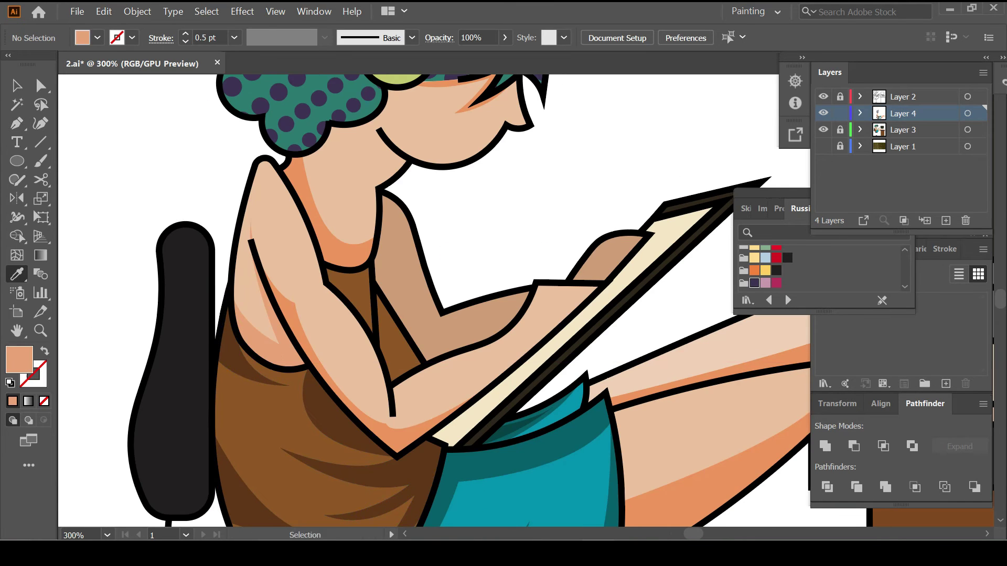
{"action": "scroll", "coordinate": [252, 314], "scroll_direction": "up", "scroll_amount": 1}
{"action": "left_click", "coordinate": [254, 279]}
{"action": "scroll", "coordinate": [382, 461], "scroll_direction": "up", "scroll_amount": 2}
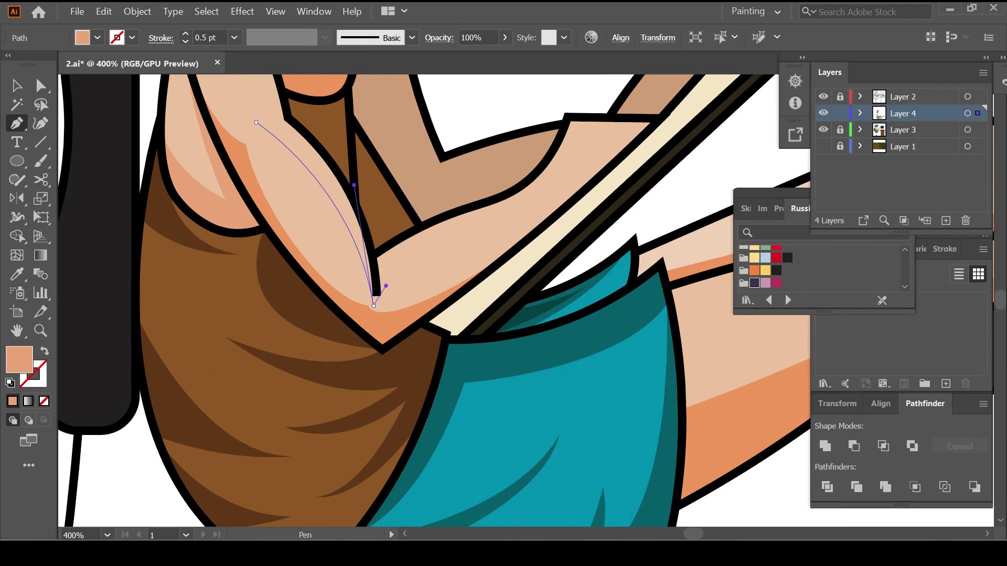
{"action": "scroll", "coordinate": [386, 286], "scroll_direction": "up", "scroll_amount": 3}
{"action": "key", "text": "ctrl+shift+a"}
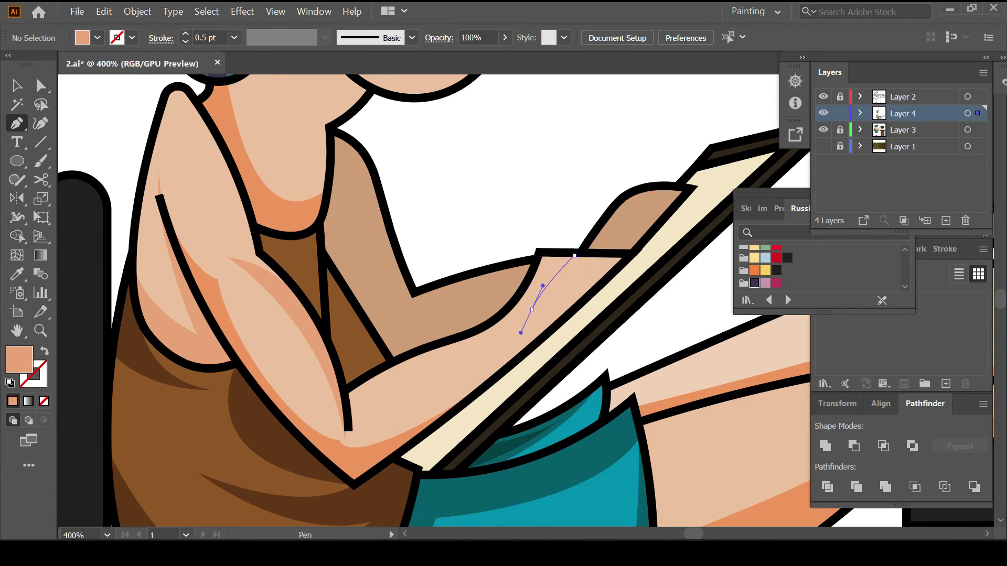
{"action": "left_click", "coordinate": [455, 342]}
{"action": "left_click_drag", "start_coordinate": [540, 251], "coordinate": [543, 201]}
{"action": "key", "text": "ctrl+shift+a"}
Step: Draw a curved shadow shape along the thigh
{"action": "scroll", "coordinate": [575, 256], "scroll_direction": "down", "scroll_amount": 5}
{"action": "scroll", "coordinate": [302, 381], "scroll_direction": "up", "scroll_amount": 4}
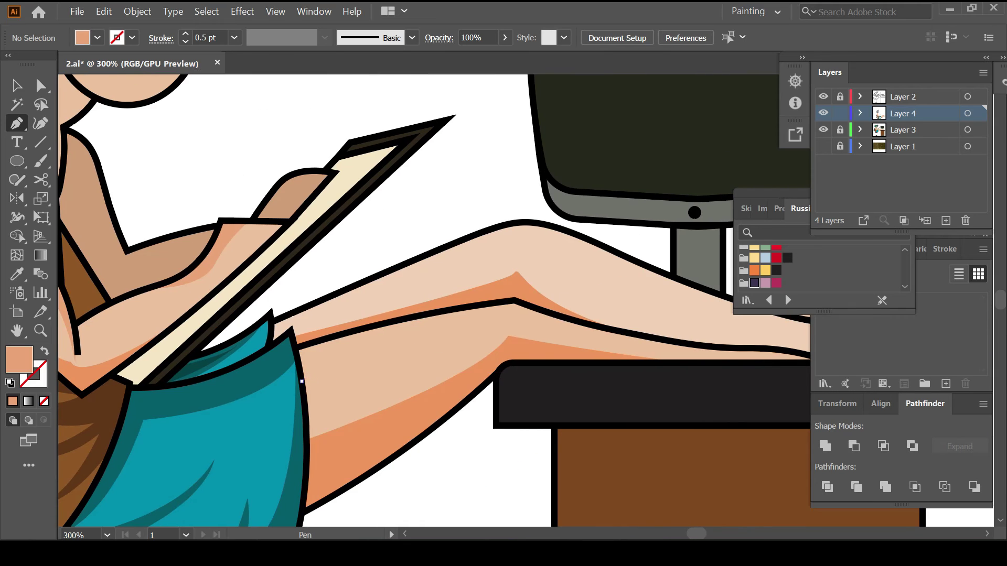
{"action": "left_click_drag", "start_coordinate": [518, 316], "coordinate": [550, 314]}
{"action": "left_click_drag", "start_coordinate": [296, 349], "coordinate": [274, 373]}
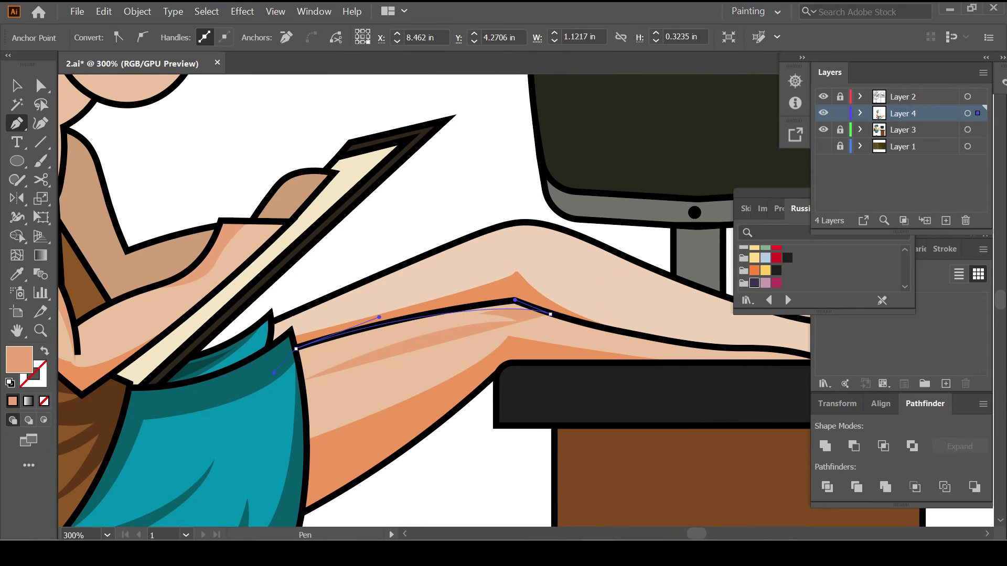
{"action": "left_click", "coordinate": [305, 379]}
{"action": "key", "text": "ctrl+shift+a"}
Step: Draw a shadow shape curving along the shin
{"action": "scroll", "coordinate": [304, 378], "scroll_direction": "down", "scroll_amount": 5}
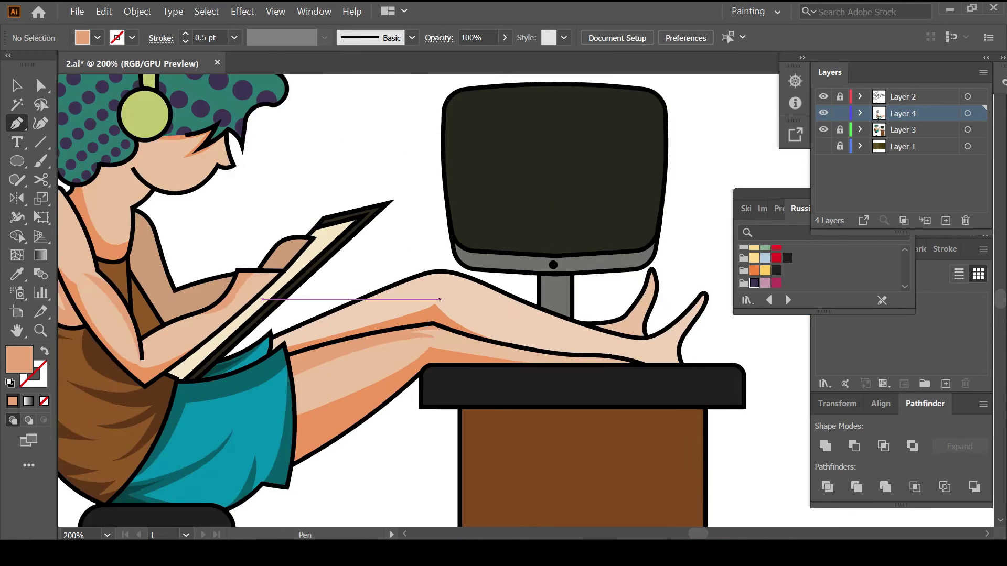
{"action": "scroll", "coordinate": [131, 367], "scroll_direction": "up", "scroll_amount": 5}
{"action": "left_click_drag", "start_coordinate": [131, 367], "coordinate": [25, 386]}
{"action": "left_click", "coordinate": [773, 369]}
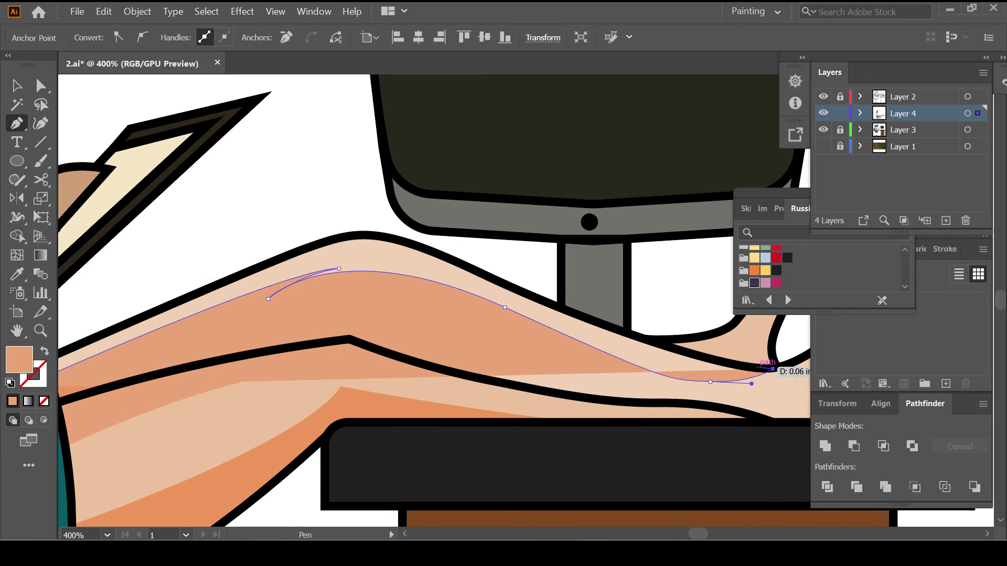
{"action": "left_click_drag", "start_coordinate": [594, 322], "coordinate": [567, 309]}
{"action": "scroll", "coordinate": [568, 309], "scroll_direction": "down", "scroll_amount": 3}
{"action": "left_click", "coordinate": [292, 333]}
{"action": "key", "text": "ctrl+shift+a"}
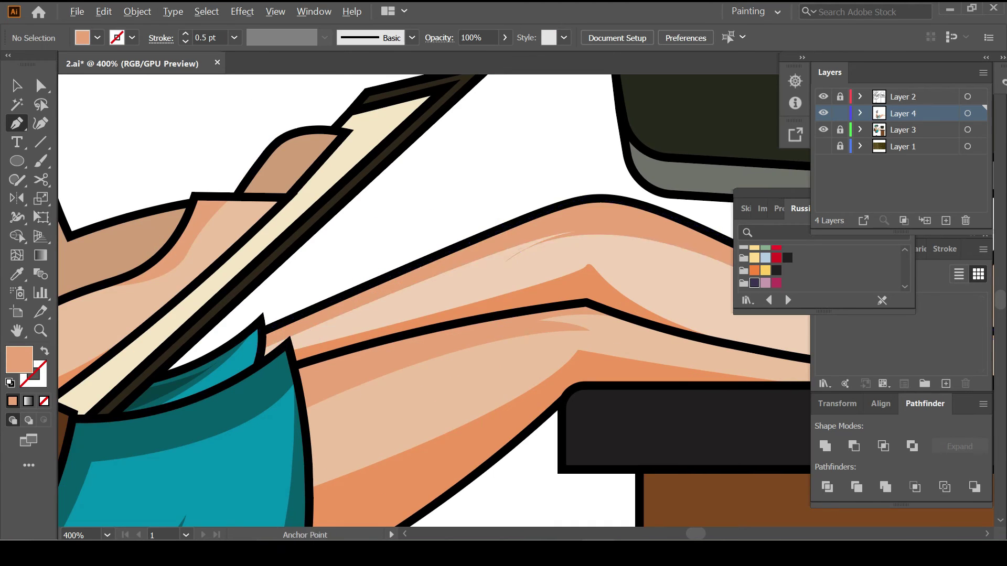
Step: Add shadows on the toes down to the desk edge and on the other foot
{"action": "scroll", "coordinate": [292, 333], "scroll_direction": "down", "scroll_amount": 3}
{"action": "scroll", "coordinate": [561, 334], "scroll_direction": "up", "scroll_amount": 5}
{"action": "left_click", "coordinate": [647, 159]}
{"action": "left_click_drag", "start_coordinate": [586, 254], "coordinate": [574, 283]}
{"action": "left_click_drag", "start_coordinate": [561, 372], "coordinate": [582, 371]}
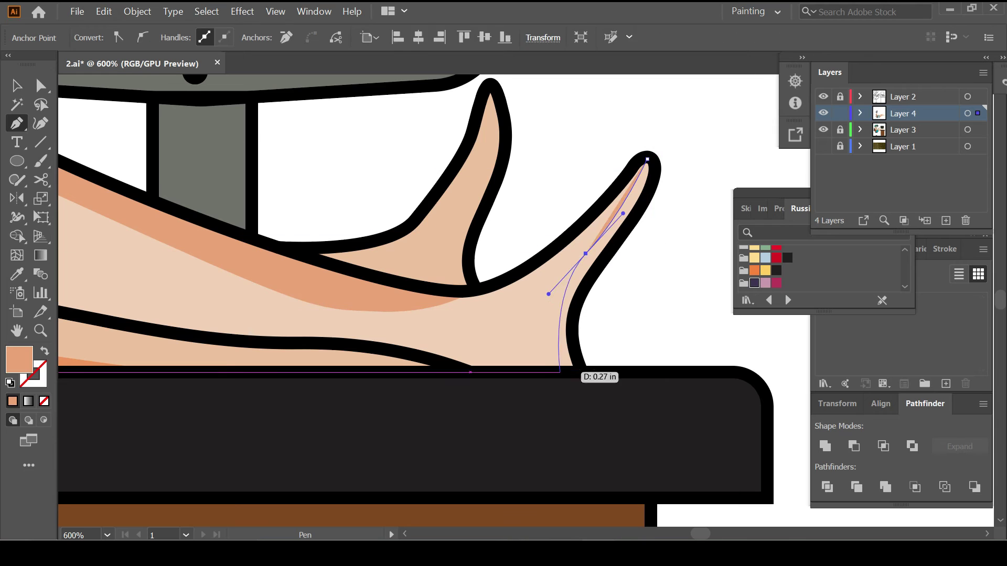
{"action": "left_click", "coordinate": [647, 159]}
{"action": "scroll", "coordinate": [582, 315], "scroll_direction": "down", "scroll_amount": 2}
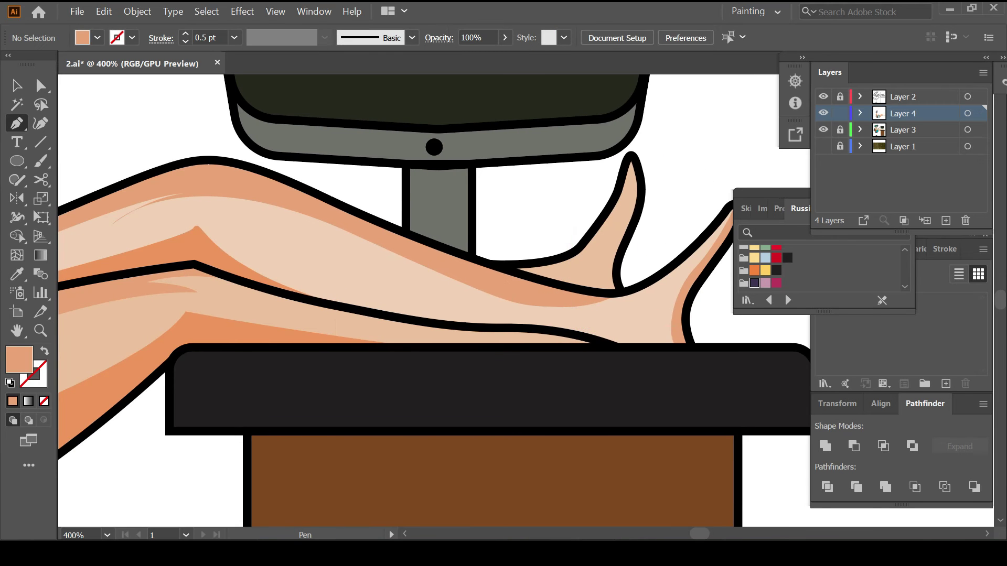
{"action": "left_click", "coordinate": [507, 327]}
{"action": "left_click_drag", "start_coordinate": [641, 348], "coordinate": [680, 390]}
{"action": "key", "text": "Escape"}
Step: Begin a shadow shape on the neck
{"action": "scroll", "coordinate": [676, 390], "scroll_direction": "down", "scroll_amount": 3}
{"action": "scroll", "coordinate": [210, 247], "scroll_direction": "up", "scroll_amount": 4}
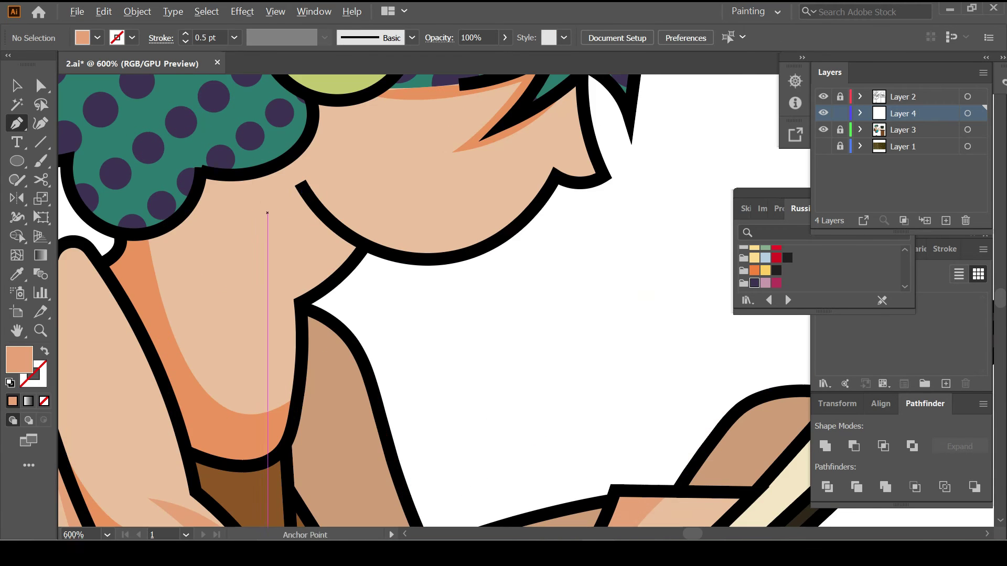
{"action": "left_click", "coordinate": [302, 192]}
{"action": "left_click", "coordinate": [293, 305]}
{"action": "scroll", "coordinate": [441, 350], "scroll_direction": "down", "scroll_amount": 2}
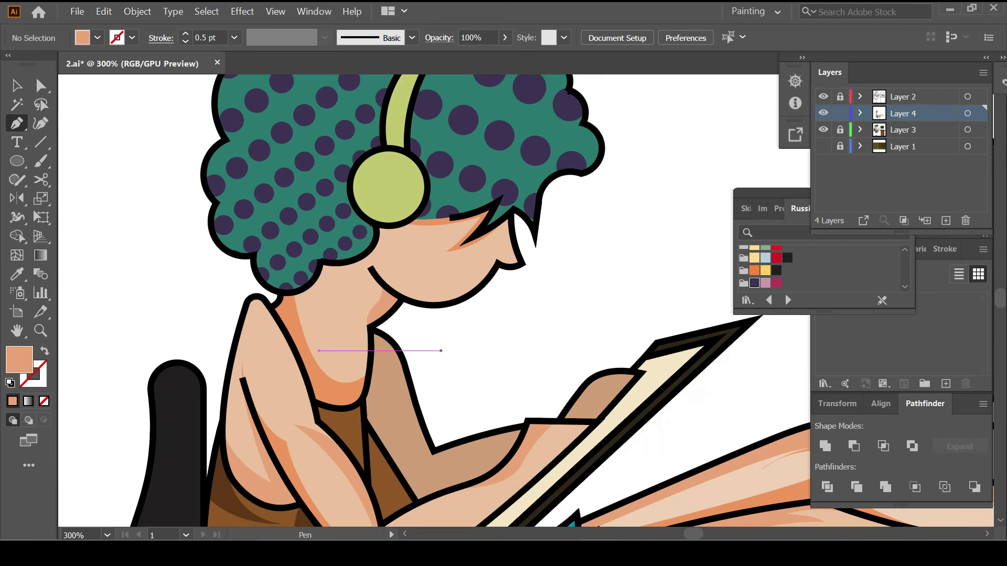
{"action": "scroll", "coordinate": [341, 350], "scroll_direction": "up", "scroll_amount": 2}
Step: Curve the neck shadow under the chin along the jaw and close it
{"action": "left_click_drag", "start_coordinate": [386, 337], "coordinate": [414, 348]}
{"action": "scroll", "coordinate": [414, 348], "scroll_direction": "down", "scroll_amount": 3}
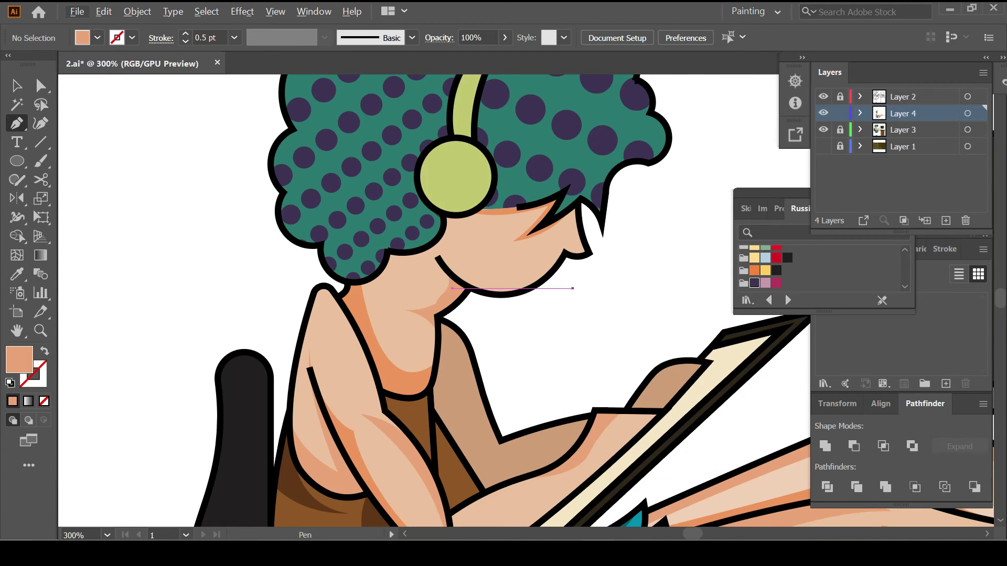
{"action": "scroll", "coordinate": [580, 186], "scroll_direction": "up", "scroll_amount": 4}
{"action": "left_click", "coordinate": [568, 187]}
{"action": "left_click_drag", "start_coordinate": [554, 263], "coordinate": [546, 261]}
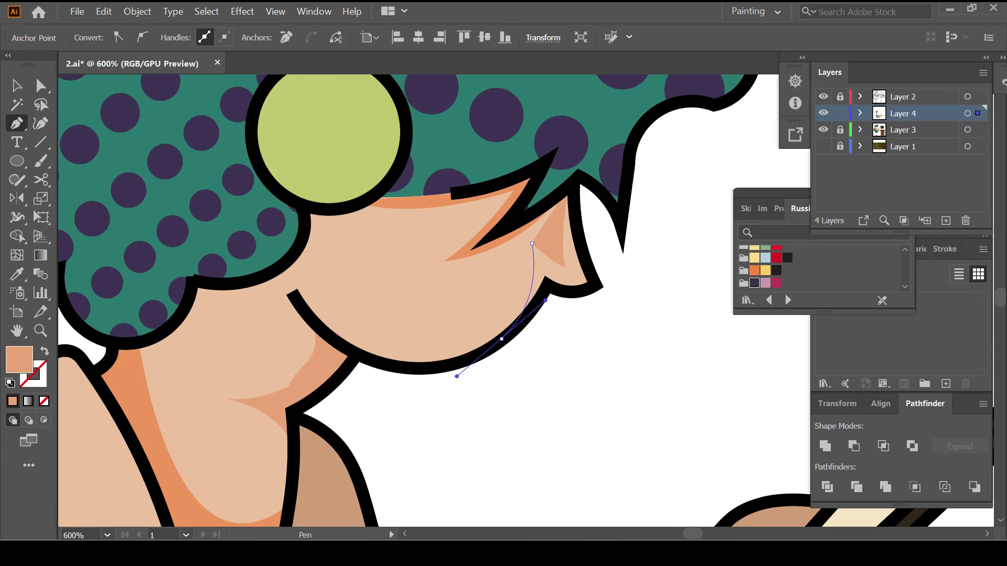
{"action": "left_click", "coordinate": [581, 292]}
{"action": "left_click", "coordinate": [569, 188]}
{"action": "key", "text": "ctrl+shift+a"}
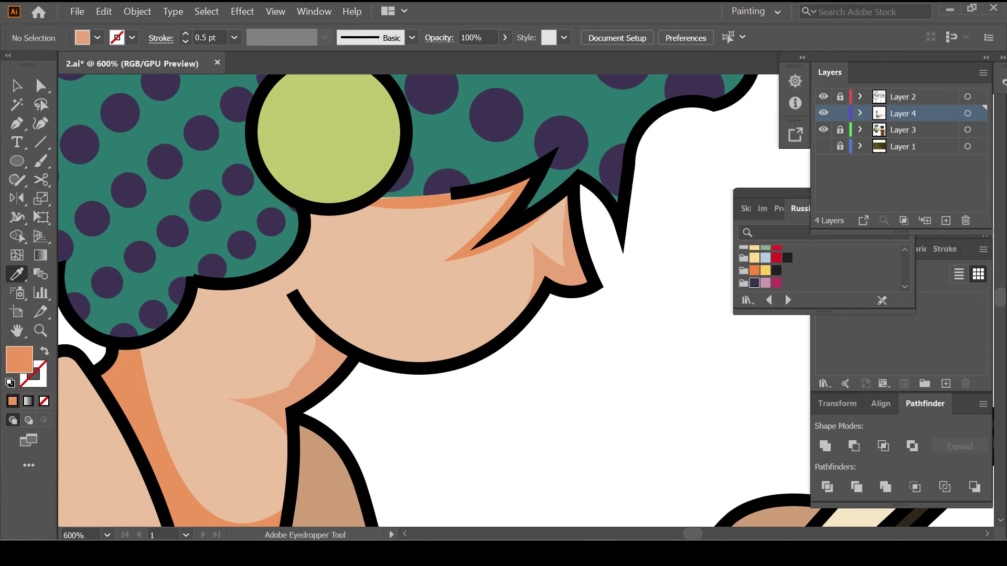
Step: Draw a small curved shadow at the jaw corner
{"action": "key", "text": "p"}
{"action": "scroll", "coordinate": [592, 290], "scroll_direction": "up", "scroll_amount": 2}
{"action": "left_click", "coordinate": [567, 218]}
{"action": "left_click_drag", "start_coordinate": [595, 272], "coordinate": [587, 297]}
{"action": "left_click", "coordinate": [506, 282]}
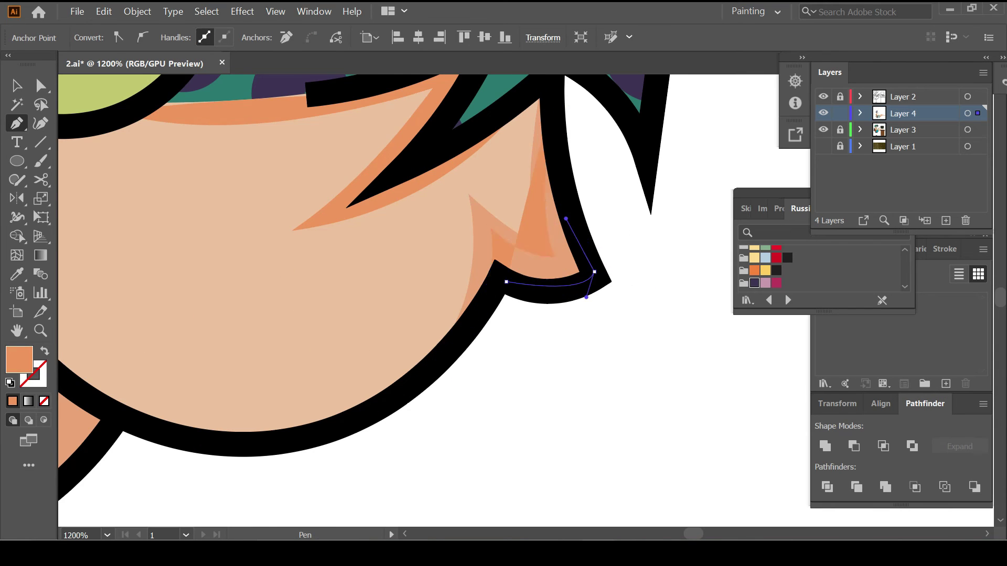
{"action": "key", "text": "ctrl+shift+a"}
{"action": "scroll", "coordinate": [652, 356], "scroll_direction": "down", "scroll_amount": 4}
{"action": "scroll", "coordinate": [652, 357], "scroll_direction": "down", "scroll_amount": 3}
{"action": "scroll", "coordinate": [652, 357], "scroll_direction": "down", "scroll_amount": 1}
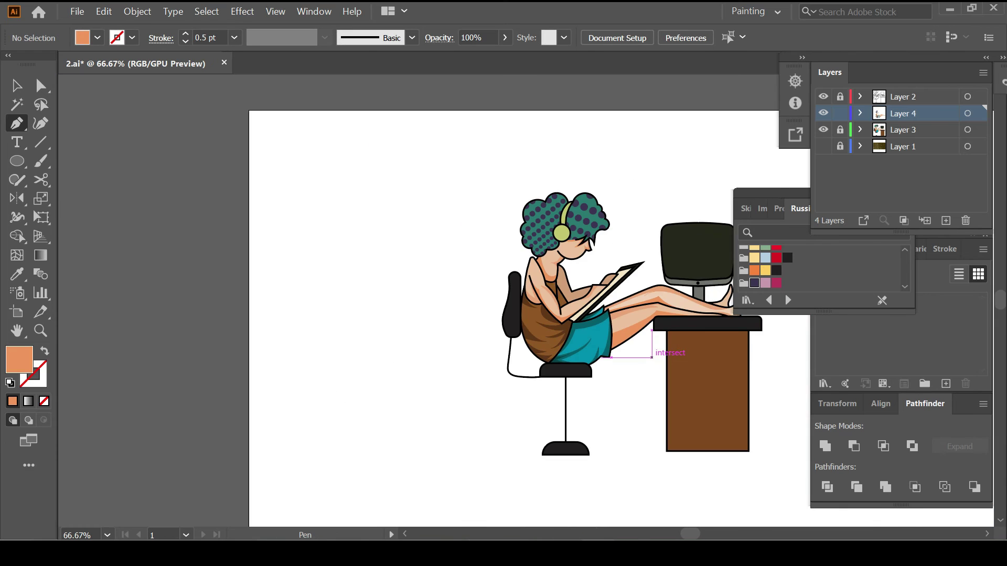
Step: Sample the chair's near-black colour as the fill colour
{"action": "scroll", "coordinate": [558, 317], "scroll_direction": "up", "scroll_amount": 5}
{"action": "key", "text": "i"}
{"action": "left_click", "coordinate": [357, 262]}
{"action": "double_click", "coordinate": [19, 360]}
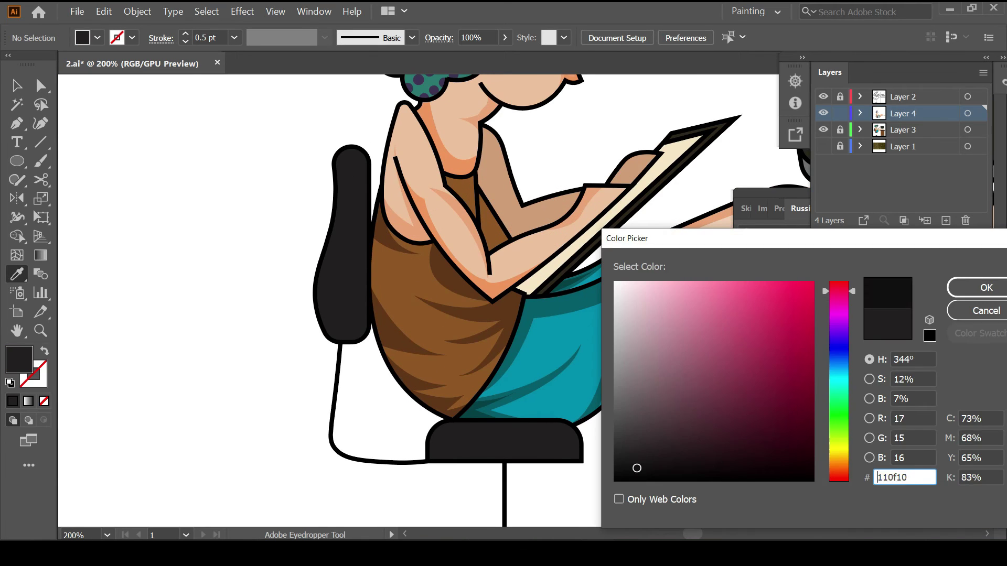
{"action": "key", "text": "Escape"}
Step: Draw a closed dark shading shape along the chair back
{"action": "scroll", "coordinate": [419, 262], "scroll_direction": "up", "scroll_amount": 2}
{"action": "key", "text": "p"}
{"action": "left_click", "coordinate": [362, 166]}
{"action": "left_click_drag", "start_coordinate": [375, 220], "coordinate": [373, 255]}
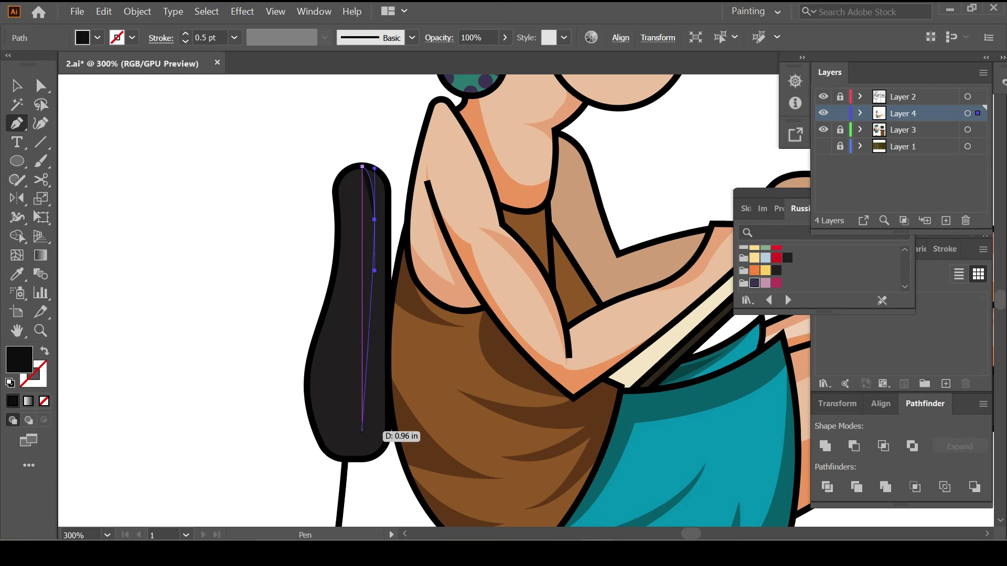
{"action": "left_click", "coordinate": [388, 459]}
{"action": "scroll", "coordinate": [388, 459], "scroll_direction": "up", "scroll_amount": 3}
{"action": "scroll", "coordinate": [398, 399], "scroll_direction": "up", "scroll_amount": 5}
{"action": "left_click", "coordinate": [379, 179]}
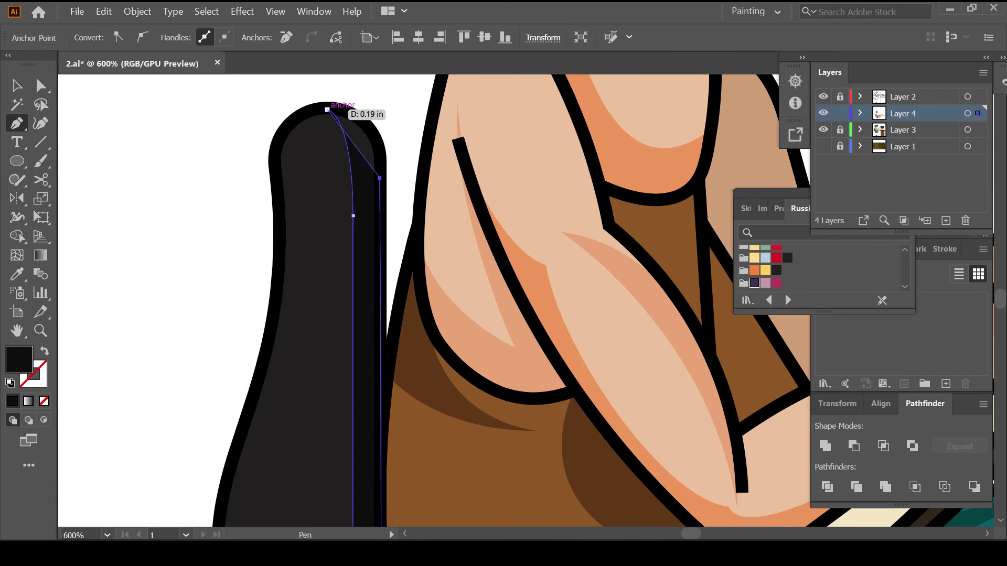
{"action": "left_click", "coordinate": [327, 110]}
Step: Draw a curved dark shading shape near the chair's bottom
{"action": "scroll", "coordinate": [328, 109], "scroll_direction": "down", "scroll_amount": 5}
{"action": "scroll", "coordinate": [367, 262], "scroll_direction": "up", "scroll_amount": 3}
{"action": "scroll", "coordinate": [367, 262], "scroll_direction": "up", "scroll_amount": 3}
{"action": "left_click", "coordinate": [368, 219]}
{"action": "left_click_drag", "start_coordinate": [419, 406], "coordinate": [482, 426]}
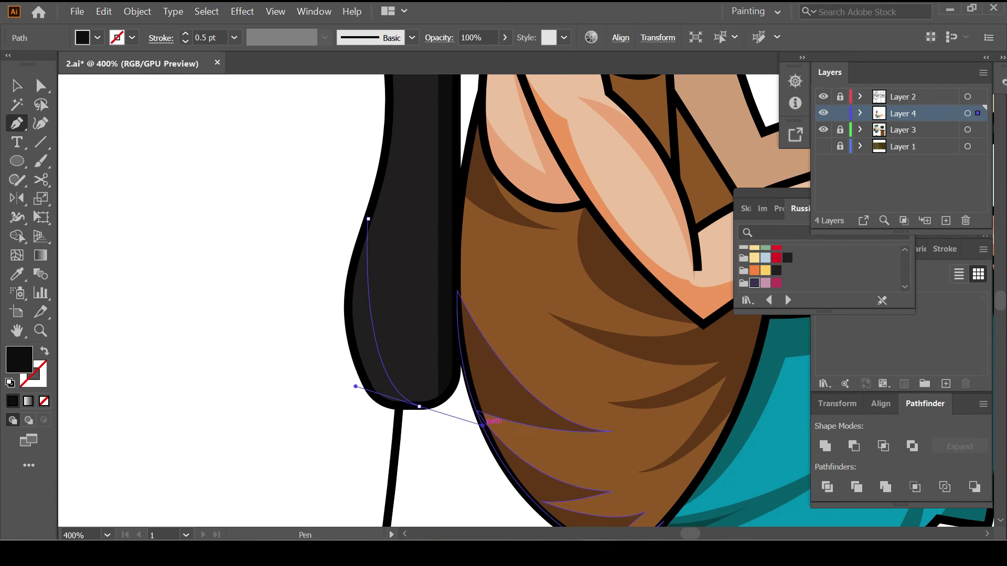
{"action": "left_click", "coordinate": [369, 219]}
Step: Draw a dark crescent shading shape inside the seat's rounded corner
{"action": "scroll", "coordinate": [521, 451], "scroll_direction": "down", "scroll_amount": 5}
{"action": "scroll", "coordinate": [522, 451], "scroll_direction": "up", "scroll_amount": 5}
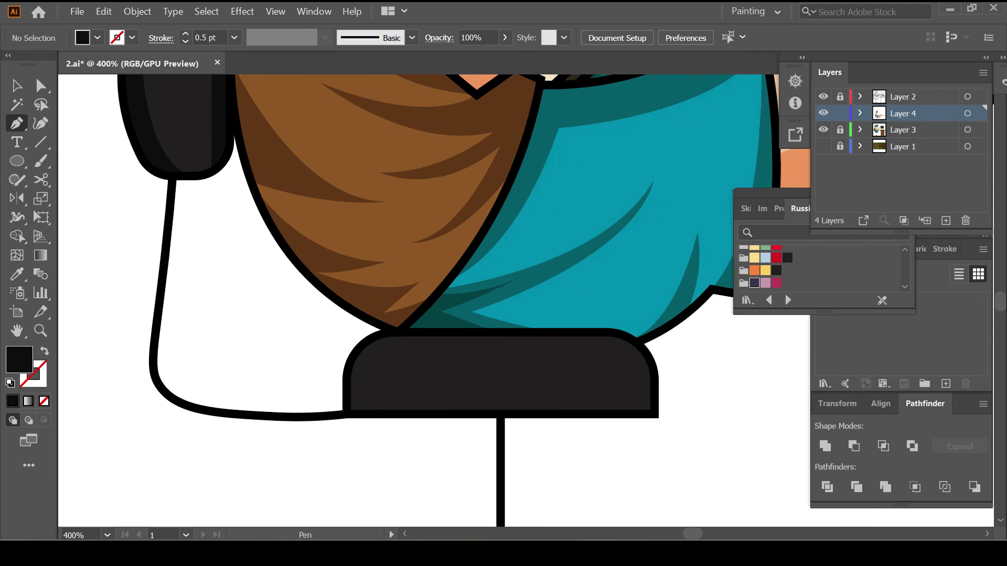
{"action": "left_click", "coordinate": [465, 332]}
{"action": "left_click_drag", "start_coordinate": [360, 411], "coordinate": [360, 367]}
{"action": "left_click", "coordinate": [465, 332]}
{"action": "key", "text": "ctrl+shift+a"}
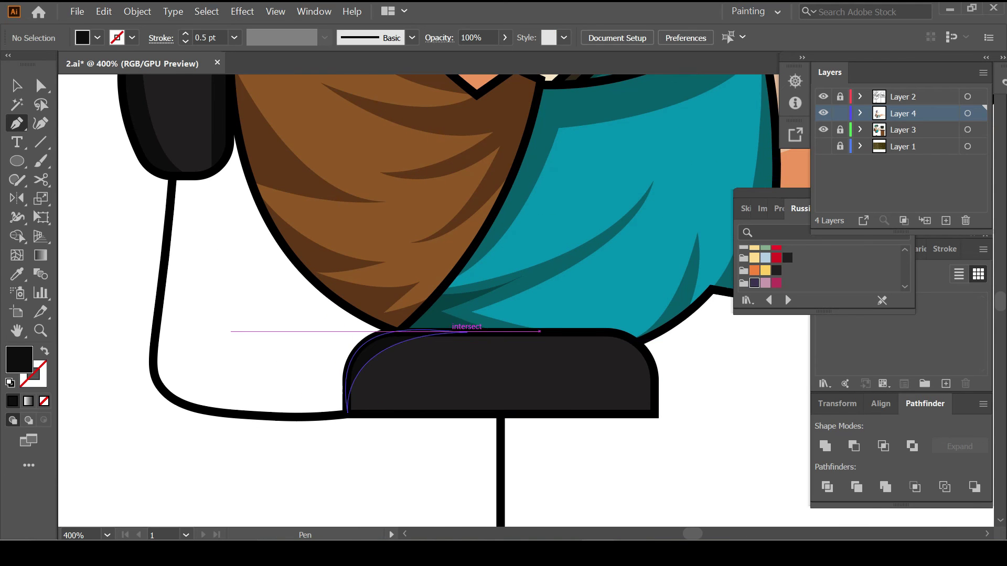
Step: Draw a dark shading strip along the seat top and around its right corner
{"action": "left_click", "coordinate": [438, 333]}
{"action": "left_click_drag", "start_coordinate": [613, 331], "coordinate": [627, 346]}
{"action": "left_click_drag", "start_coordinate": [632, 413], "coordinate": [656, 415]}
{"action": "left_click", "coordinate": [495, 337]}
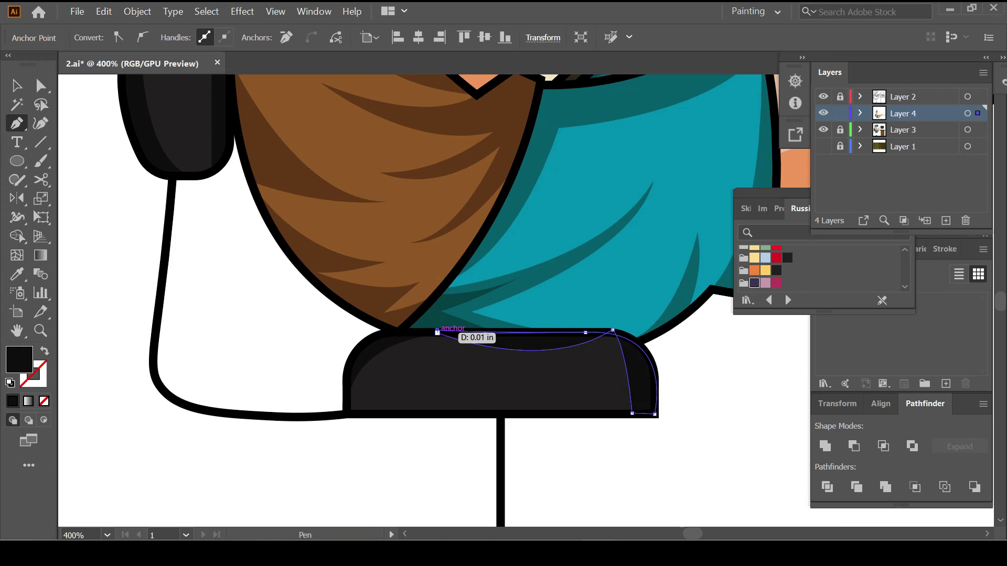
{"action": "key", "text": "ctrl+shift+a"}
{"action": "scroll", "coordinate": [424, 379], "scroll_direction": "down", "scroll_amount": 5}
{"action": "scroll", "coordinate": [714, 411], "scroll_direction": "right", "scroll_amount": 3}
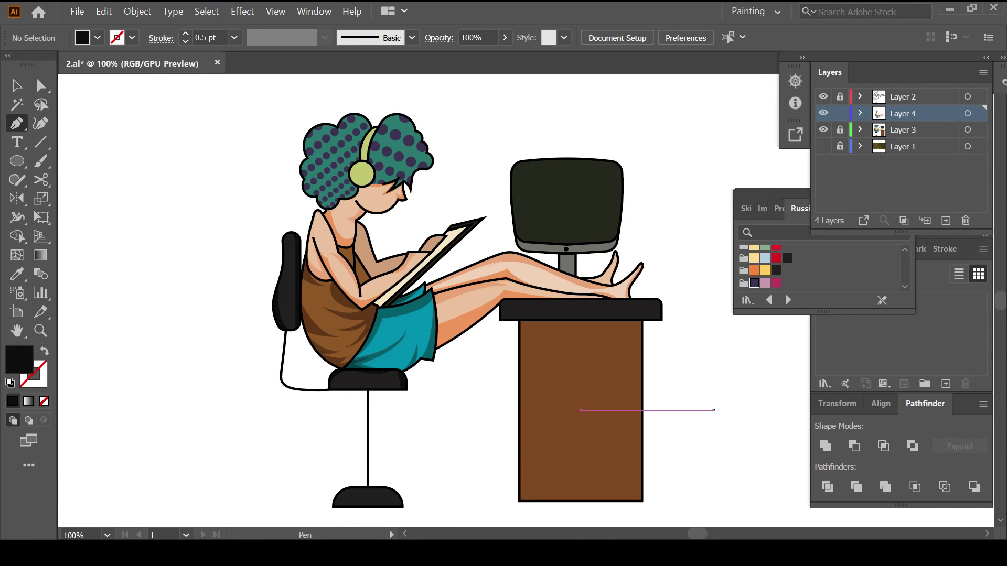
{"action": "scroll", "coordinate": [545, 469], "scroll_direction": "up", "scroll_amount": 2}
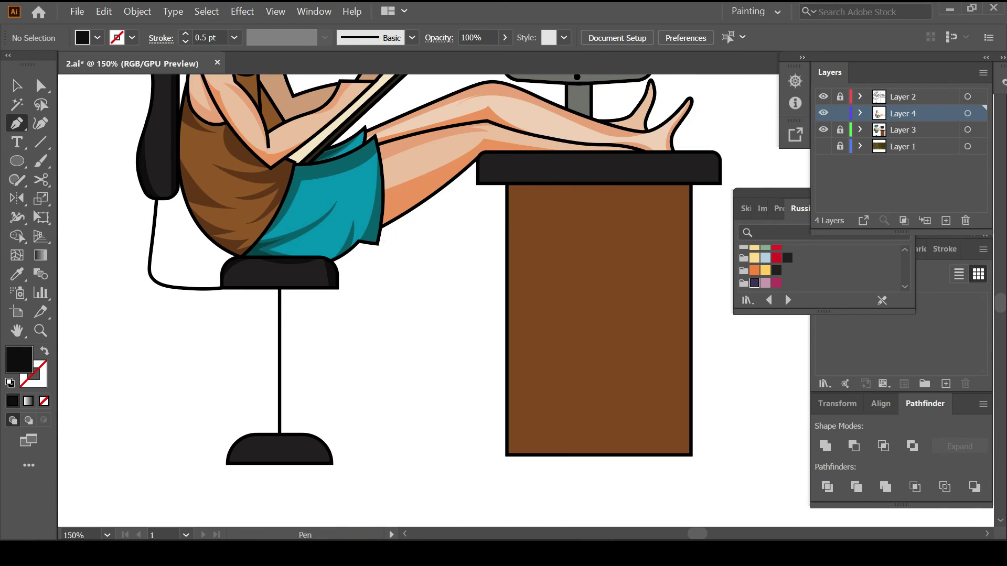
Step: Give the vertical desk line a black stroke with no fill
{"action": "key", "text": "ctrl+shift+a"}
{"action": "key", "text": "shift+x"}
{"action": "key", "text": "v"}
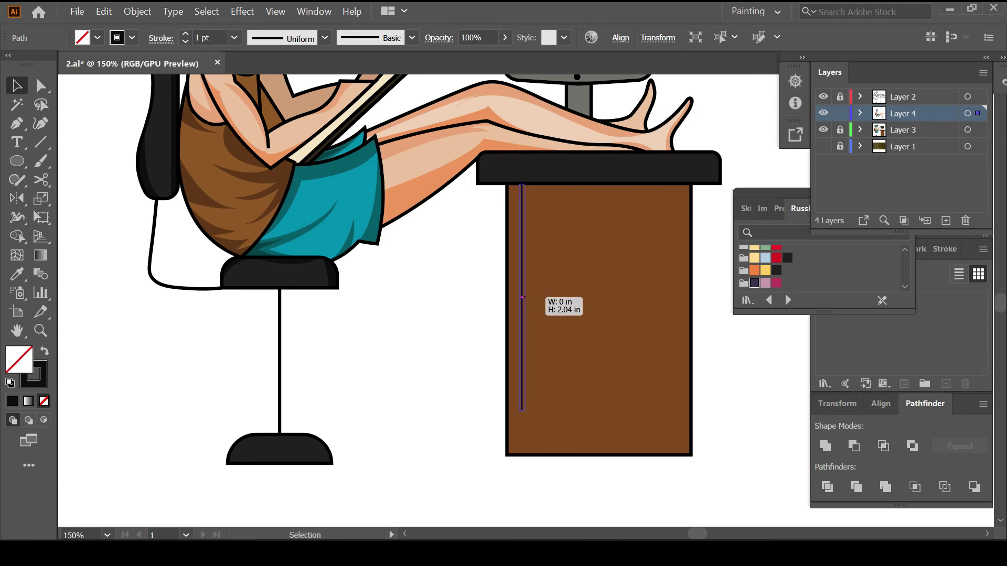
{"action": "key", "text": "ctrl+shift+a"}
{"action": "key", "text": "ctrl+plus"}
{"action": "key", "text": "ctrl+minus"}
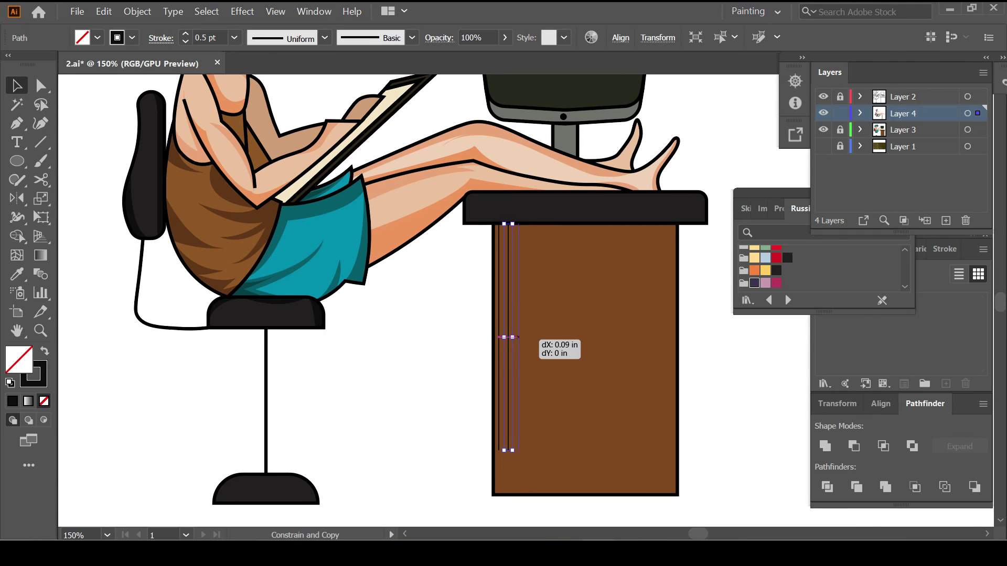
Step: Repeat evenly spaced line copies across the desk and stretch them to its bottom
{"action": "key", "text": "ctrl+d"}
{"action": "key", "text": "ctrl+d"}
{"action": "key", "text": "ctrl+d"}
{"action": "key", "text": "ctrl+a"}
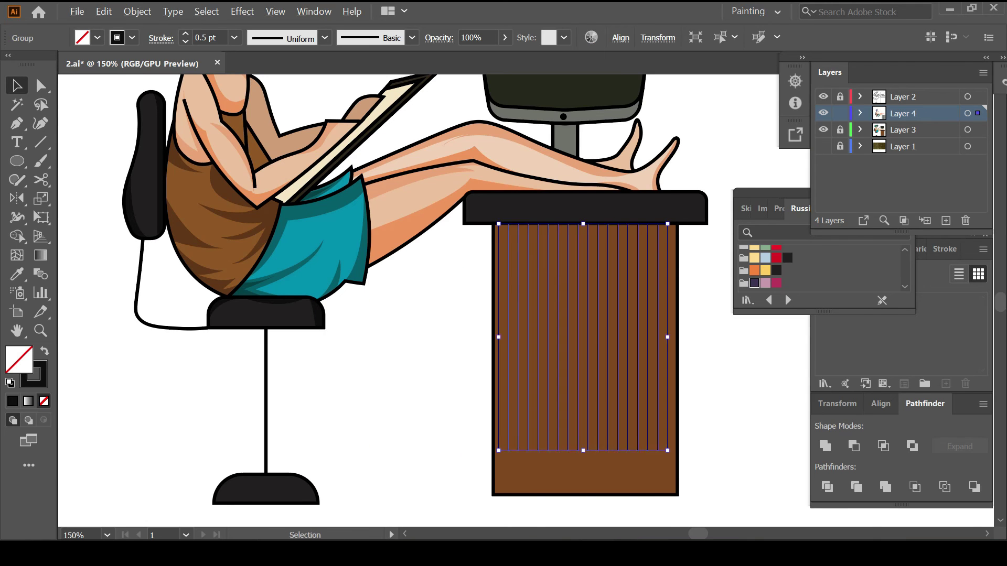
{"action": "left_click_drag", "start_coordinate": [584, 450], "coordinate": [583, 493]}
{"action": "key", "text": "ctrl+shift+a"}
{"action": "key", "text": "ctrl+minus"}
{"action": "key", "text": "ctrl+minus"}
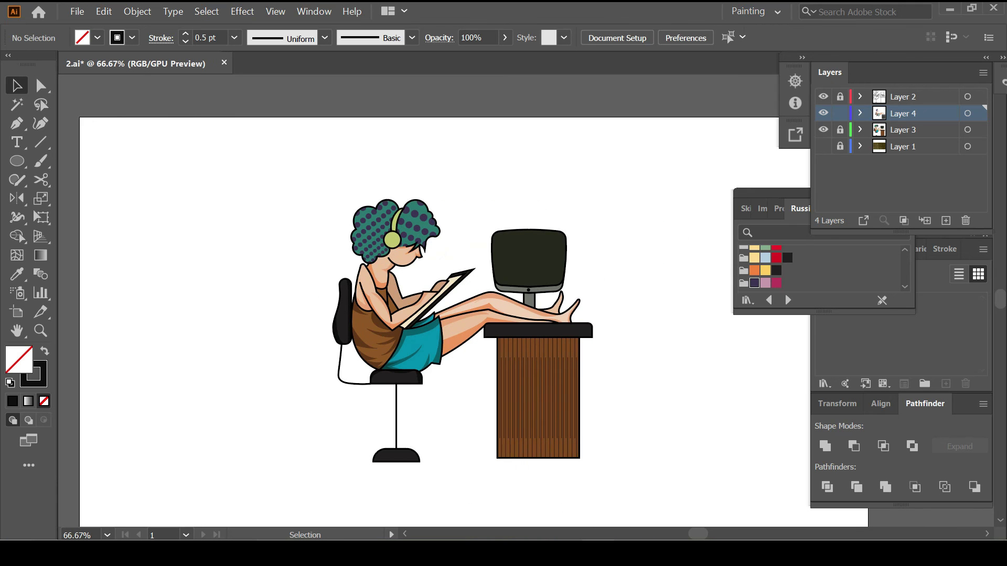
{"action": "key", "text": "ctrl+minus"}
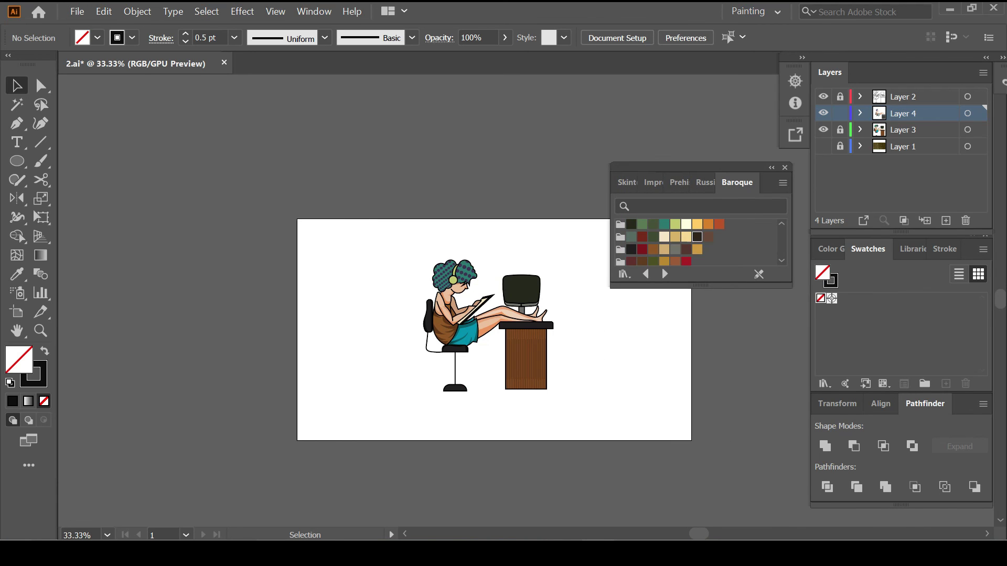
Step: Lock the figure layer and add an artboard-sized cream background rectangle
{"action": "left_click", "coordinate": [640, 185]}
{"action": "left_click_drag", "start_coordinate": [656, 115], "coordinate": [633, 67]}
{"action": "left_click", "coordinate": [840, 114]}
{"action": "left_click", "coordinate": [912, 147]}
{"action": "key", "text": "m"}
{"action": "left_click", "coordinate": [579, 340]}
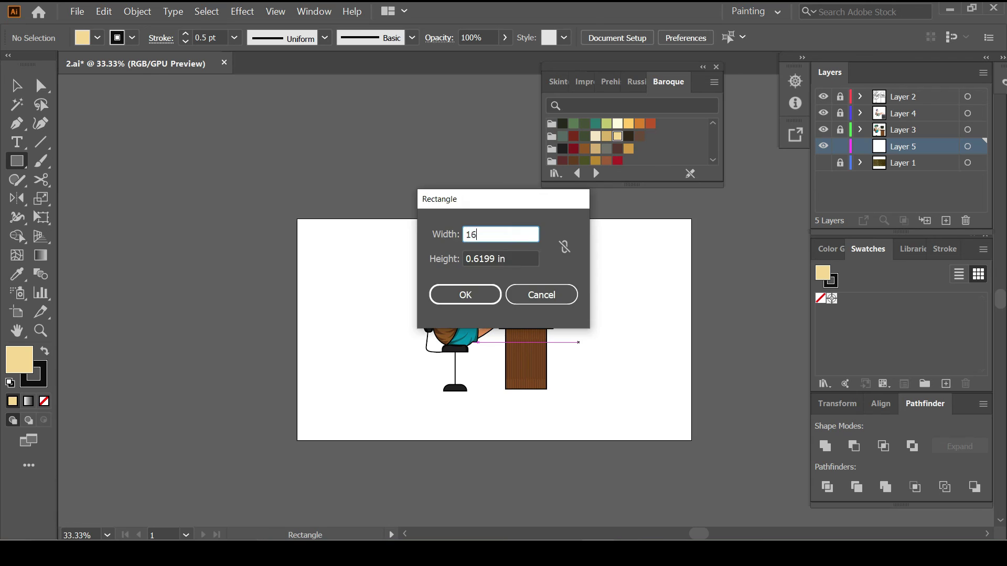
{"action": "key", "text": "Return"}
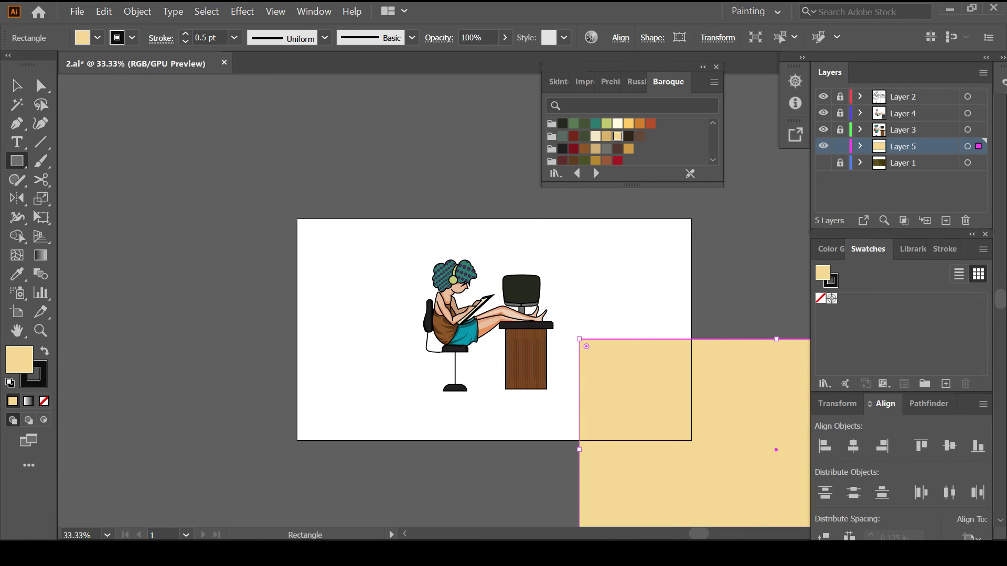
{"action": "left_click_drag", "start_coordinate": [579, 339], "coordinate": [298, 219]}
{"action": "key", "text": "v"}
{"action": "key", "text": "ctrl+shift+a"}
Step: Draw a large gold Baroque circle with no outline behind the figure
{"action": "left_click", "coordinate": [610, 81]}
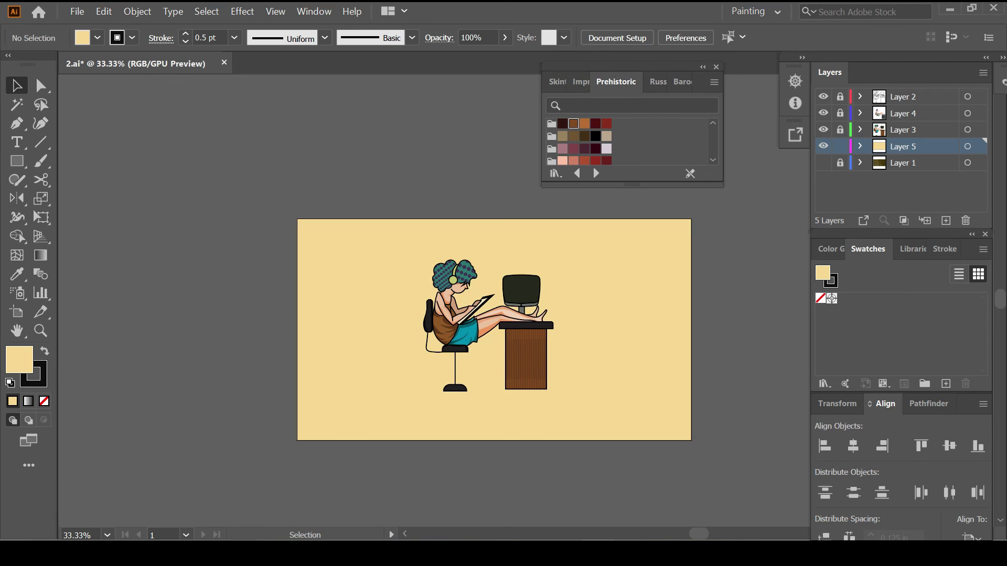
{"action": "left_click", "coordinate": [669, 81]}
{"action": "left_click", "coordinate": [628, 123]}
{"action": "left_click_drag", "start_coordinate": [426, 221], "coordinate": [573, 367]}
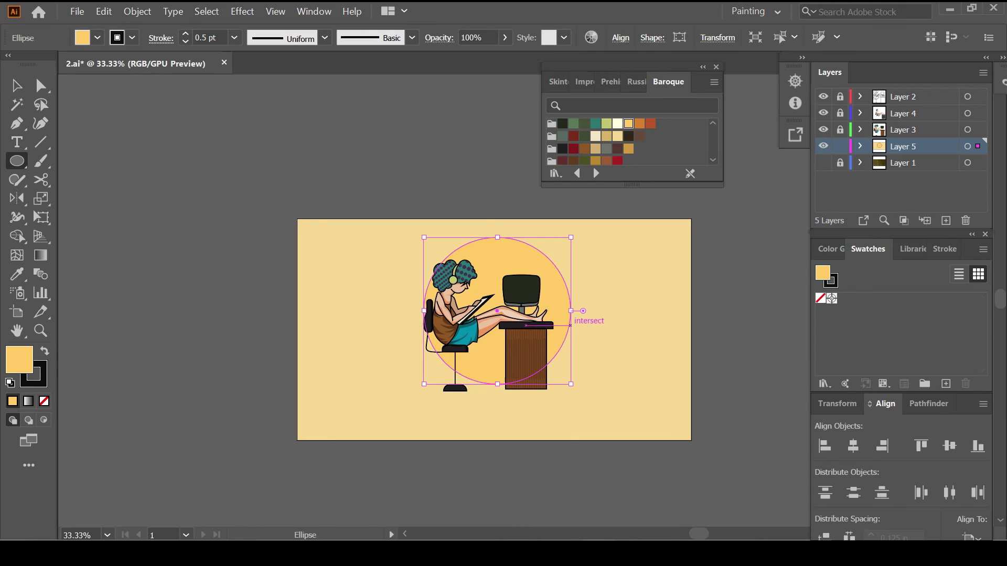
{"action": "key", "text": "v"}
{"action": "key", "text": "slash"}
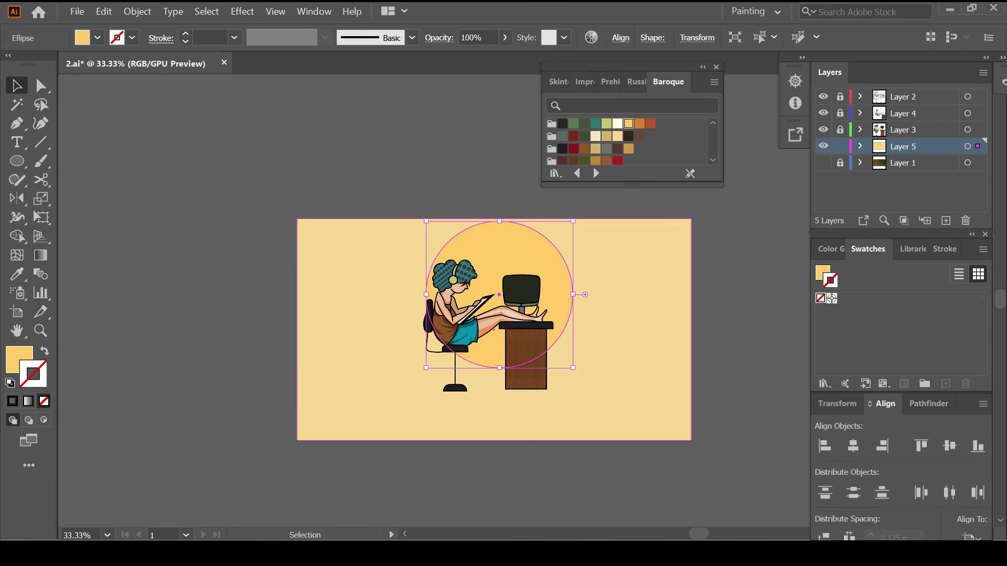
{"action": "key", "text": "ctrl+shift+a"}
Step: Lock the background, unlock the figure layer and thin all figure outlines to 0.5 pt
{"action": "left_click", "coordinate": [840, 147]}
{"action": "left_click", "coordinate": [902, 97]}
{"action": "left_click", "coordinate": [839, 97]}
{"action": "key", "text": "a"}
{"action": "key", "text": "ctrl+a"}
{"action": "key", "text": "v"}
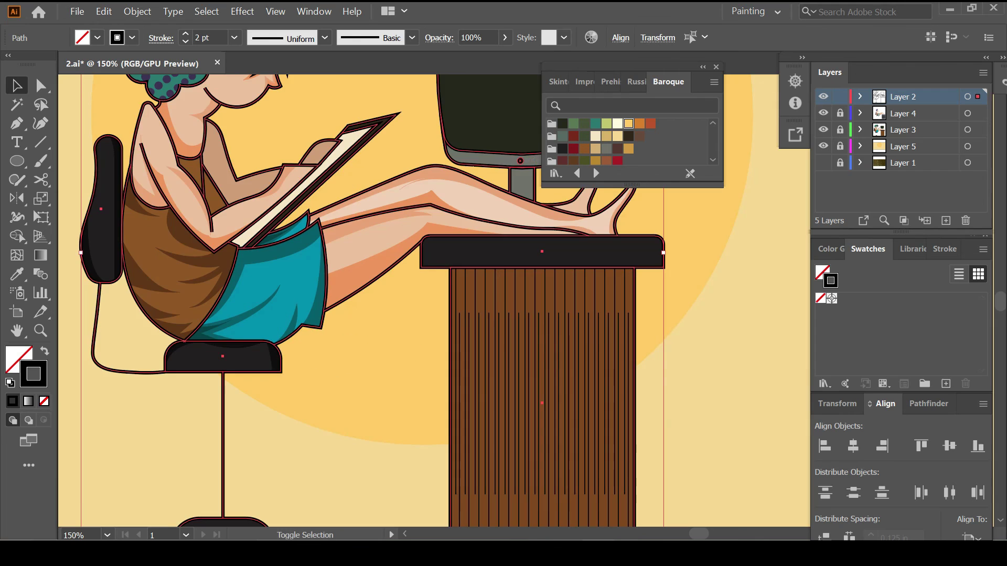
{"action": "key", "text": "ctrl+plus"}
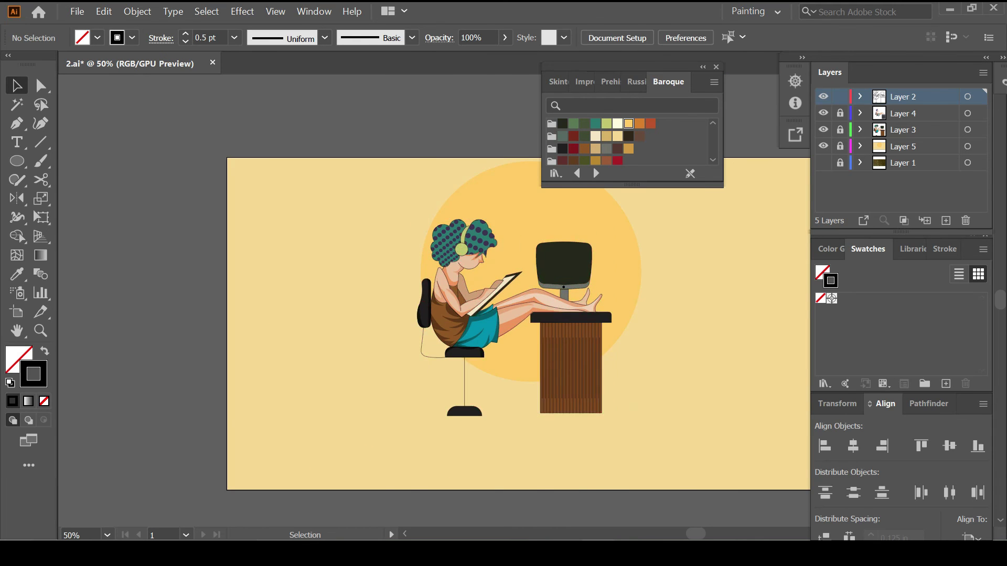
{"action": "key", "text": "ctrl+plus"}
{"action": "key", "text": "ctrl+plus"}
{"action": "key", "text": "ctrl+shift+a"}
{"action": "key", "text": "ctrl+minus"}
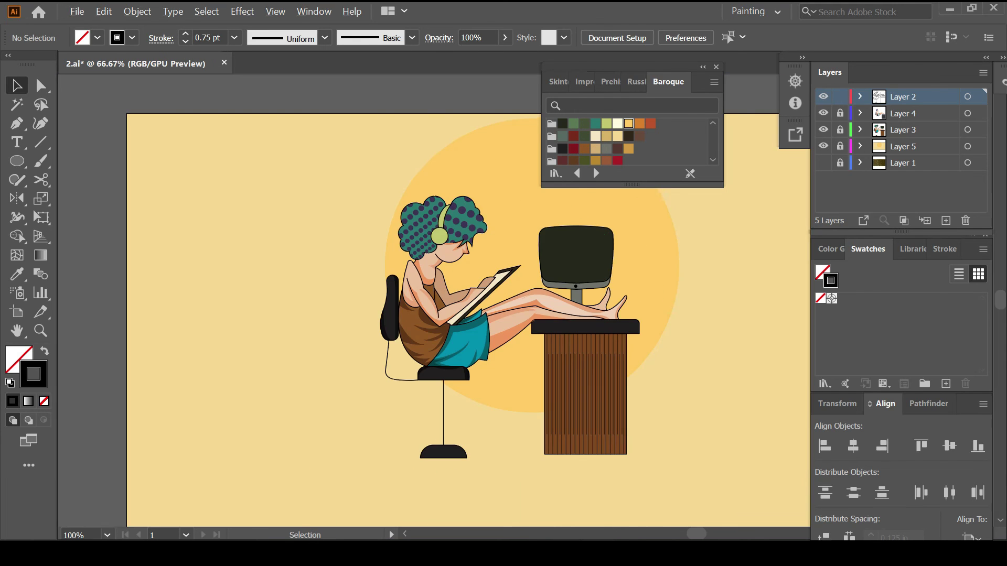
Step: Merge figure Layers 2, 3 and 4 into one layer
{"action": "left_click_drag", "start_coordinate": [619, 67], "coordinate": [223, 67]}
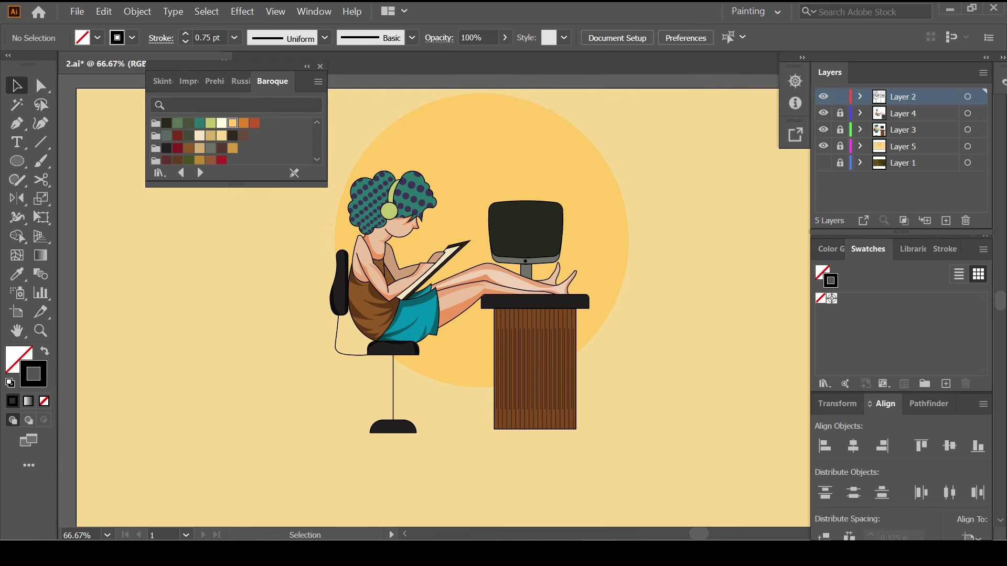
{"action": "key", "text": "ctrl+a"}
{"action": "key", "text": "ctrl+minus"}
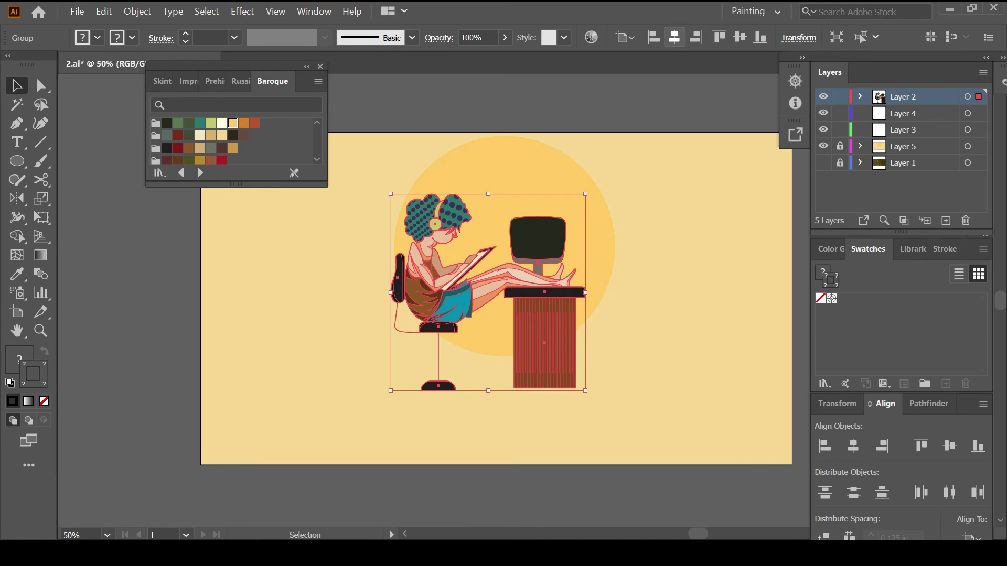
{"action": "key", "text": "ctrl+shift+a"}
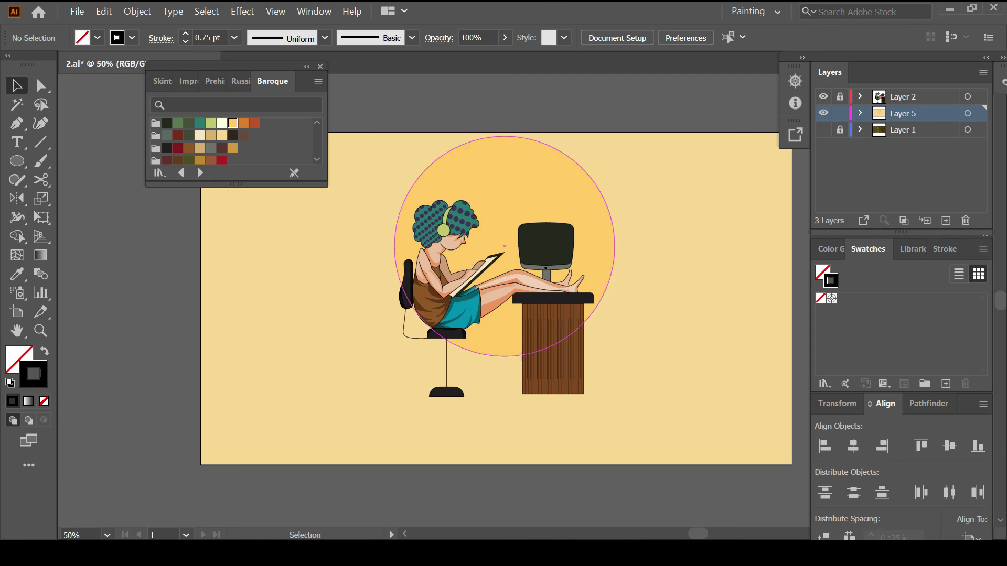
Step: Move the big circle slightly lower and recolour it light green
{"action": "left_click_drag", "start_coordinate": [505, 246], "coordinate": [501, 278]}
{"action": "left_click", "coordinate": [199, 123]}
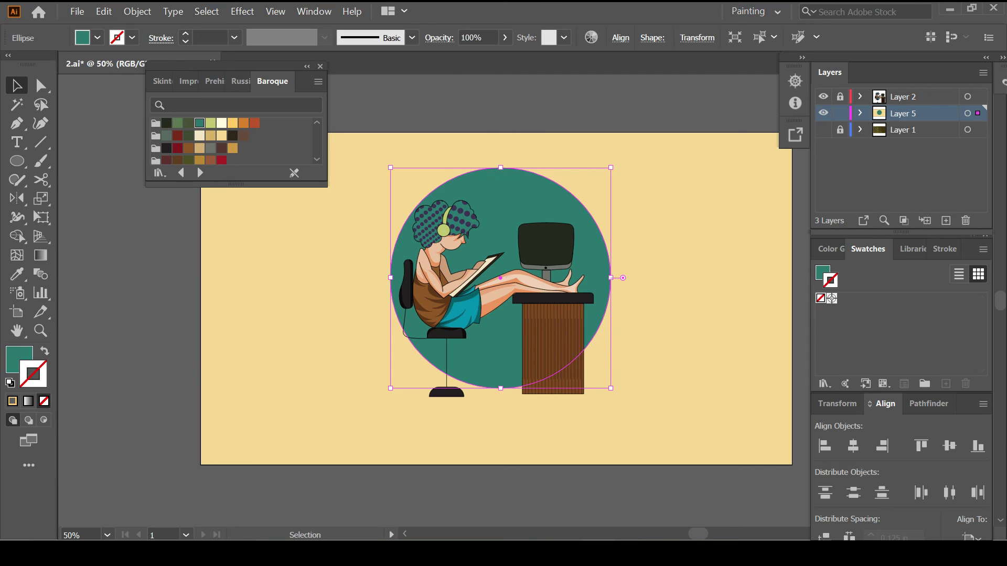
{"action": "left_click", "coordinate": [233, 148]}
{"action": "left_click", "coordinate": [177, 148]}
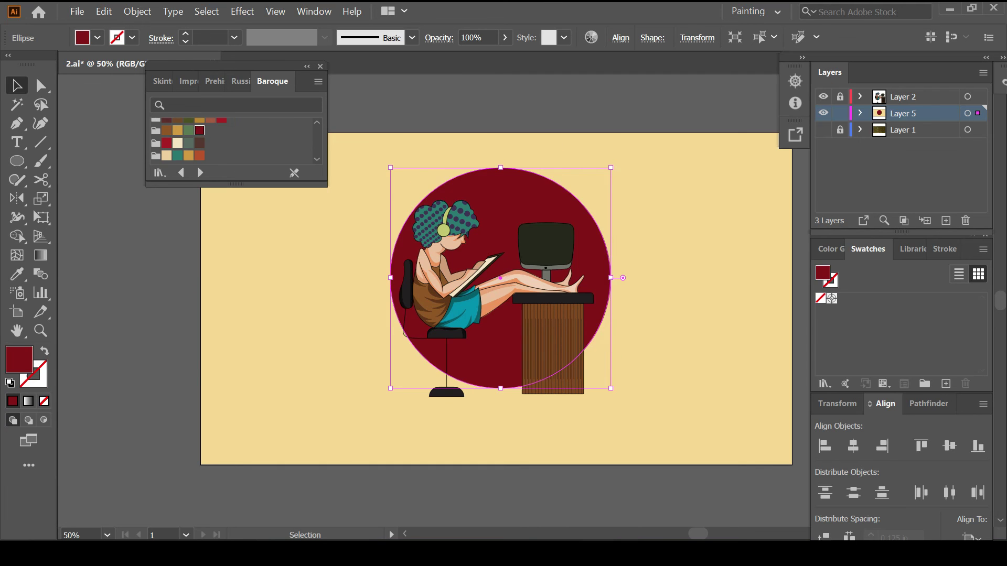
{"action": "left_click", "coordinate": [210, 123]}
{"action": "key", "text": "ctrl+shift+a"}
Step: Draw a smaller light-green circle to the big circle's upper right
{"action": "key", "text": "l"}
{"action": "left_click_drag", "start_coordinate": [608, 168], "coordinate": [682, 241]}
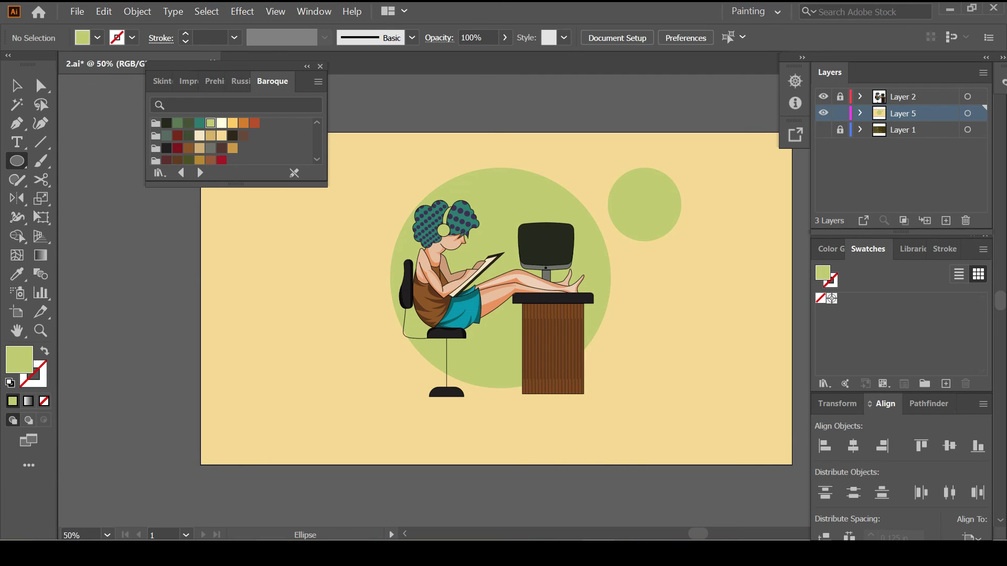
{"action": "left_click", "coordinate": [320, 66]}
{"action": "scroll", "coordinate": [764, 243], "scroll_direction": "right", "scroll_amount": 3}
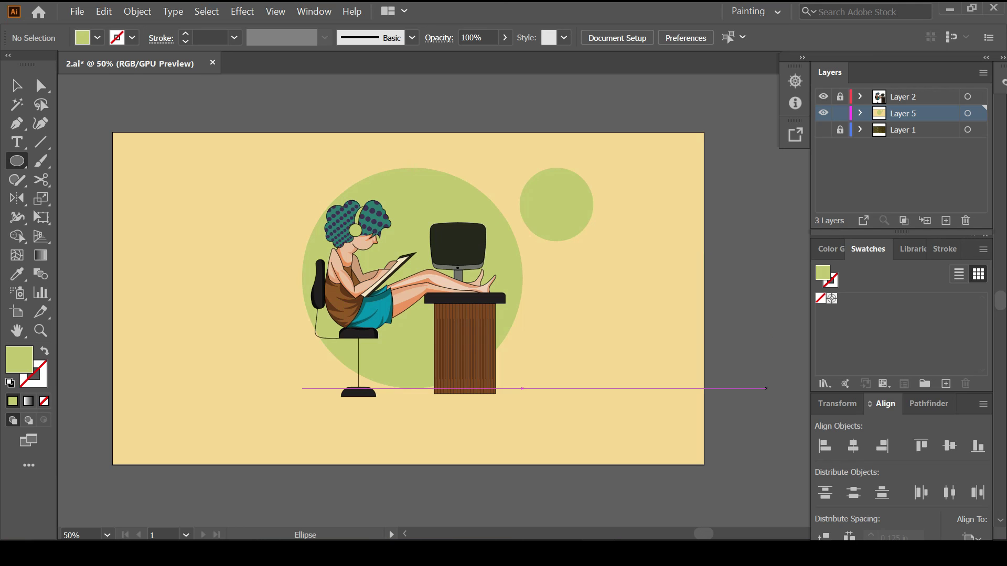